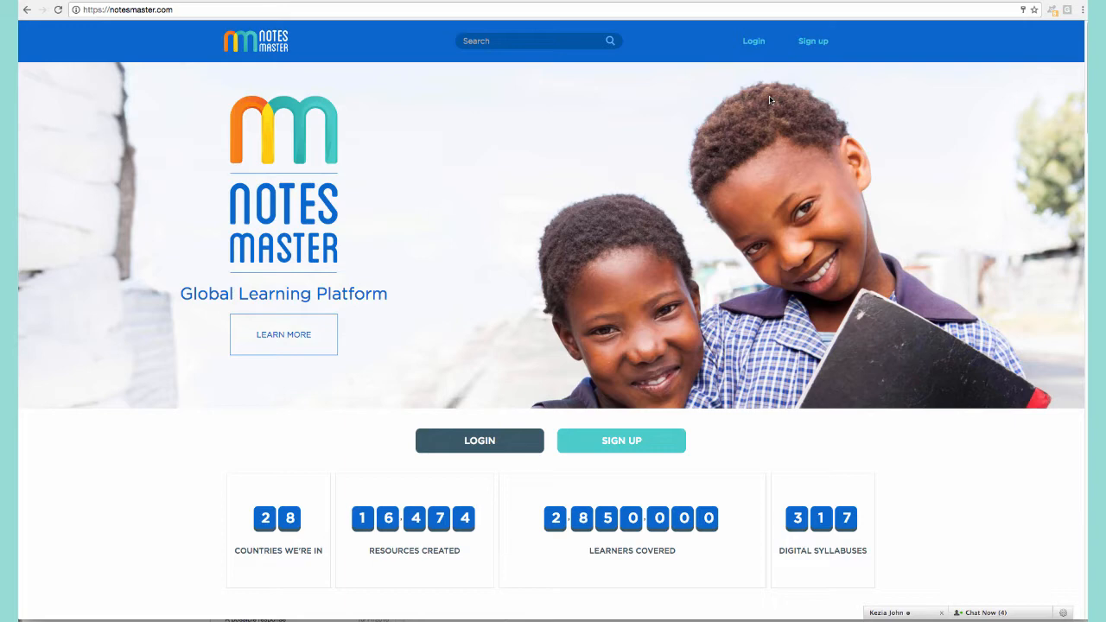
Sign in to Notesmaster with a different saved account chosen from the e-mail autofill suggestions.
left_click(502, 445)
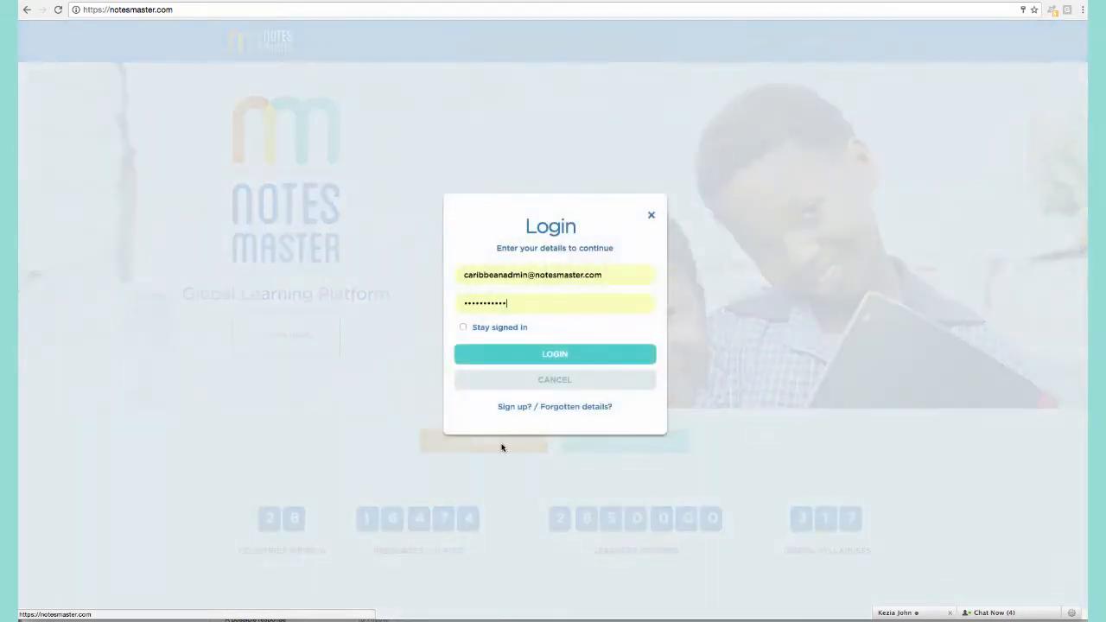
triple_click(504, 277)
type("s")
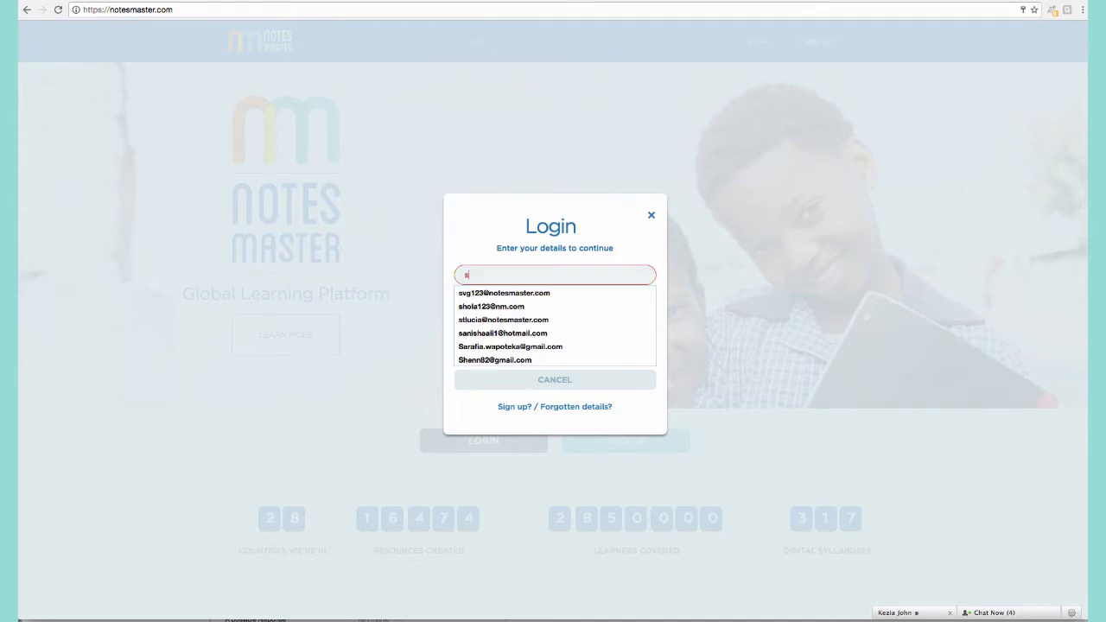
key("Down")
key("Down")
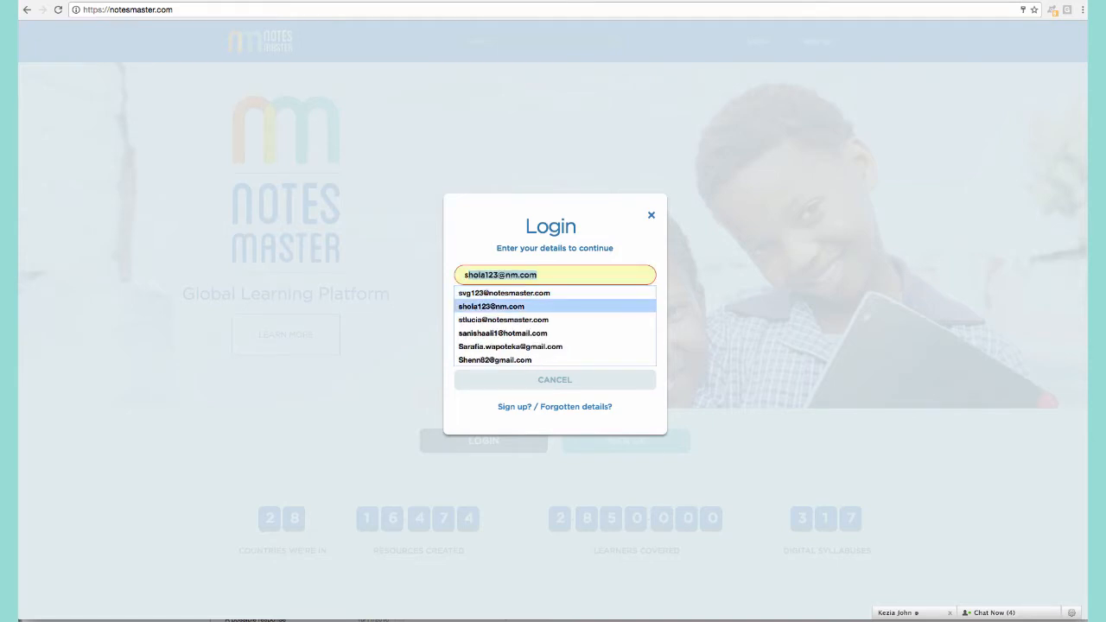
key("Return")
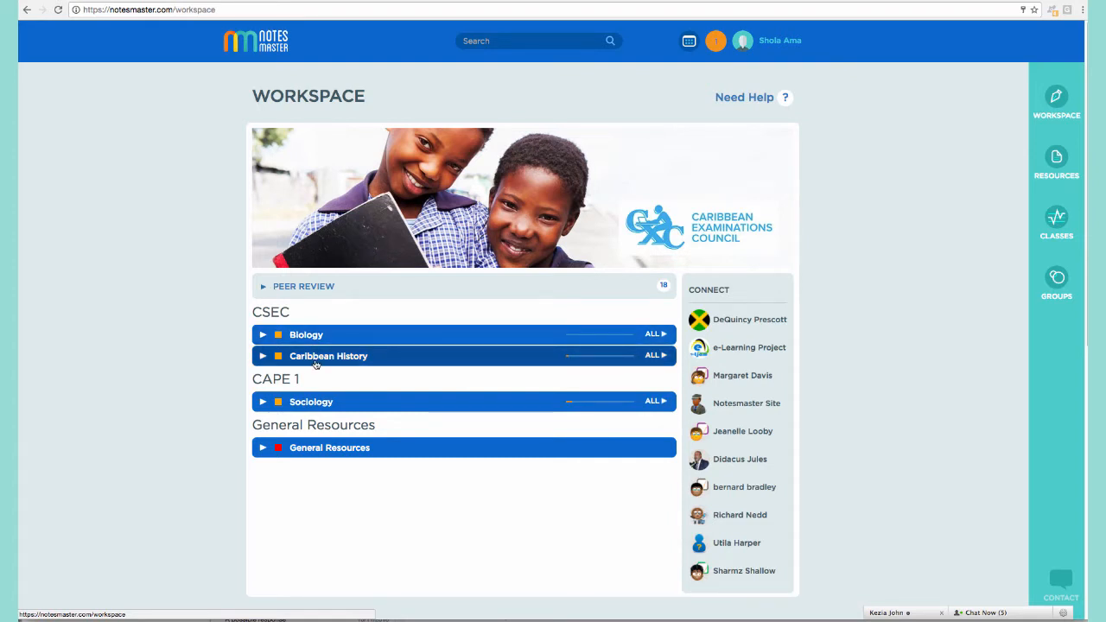
Expand Biology > Section B: Life Processes and Disease > Cells to the plant-and-animal-cell comparison objective.
left_click(319, 338)
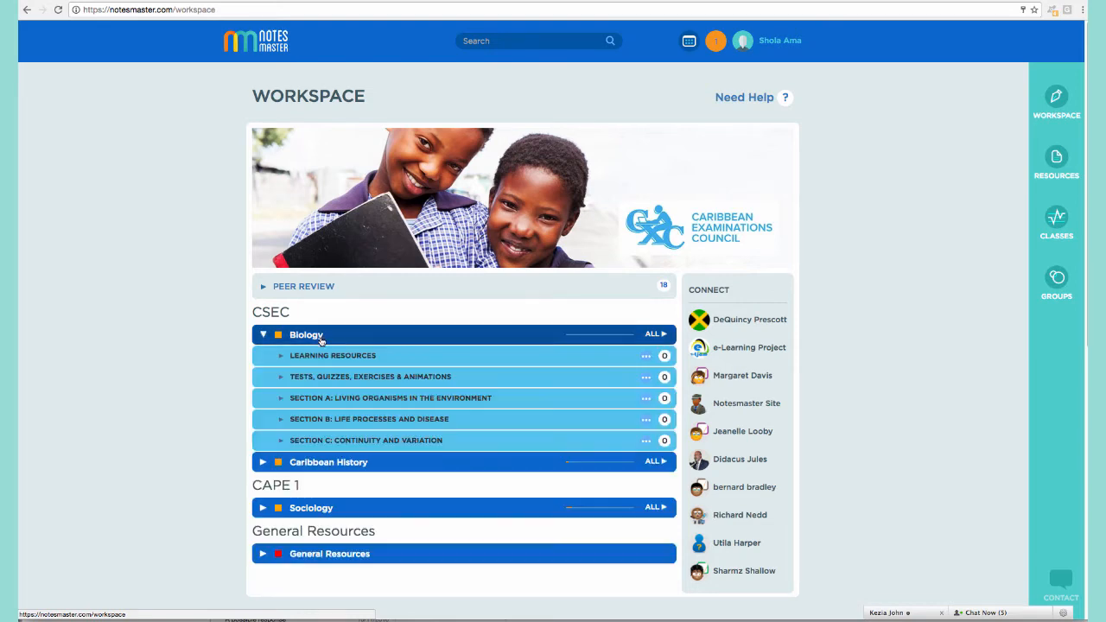
left_click(326, 420)
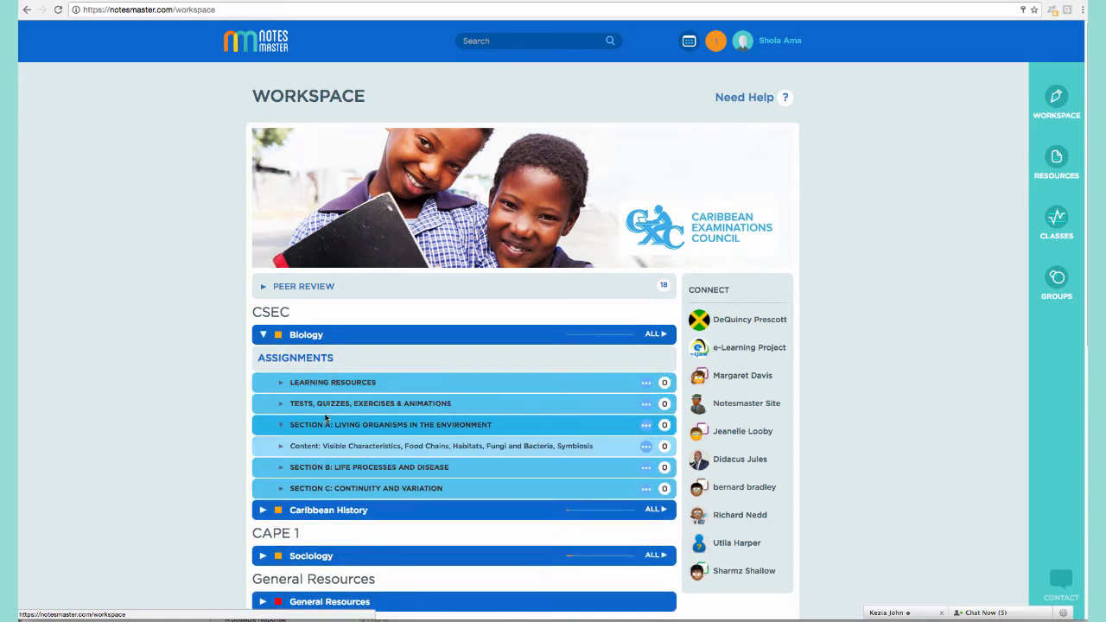
scroll(326, 418, "down", 1)
left_click(326, 403)
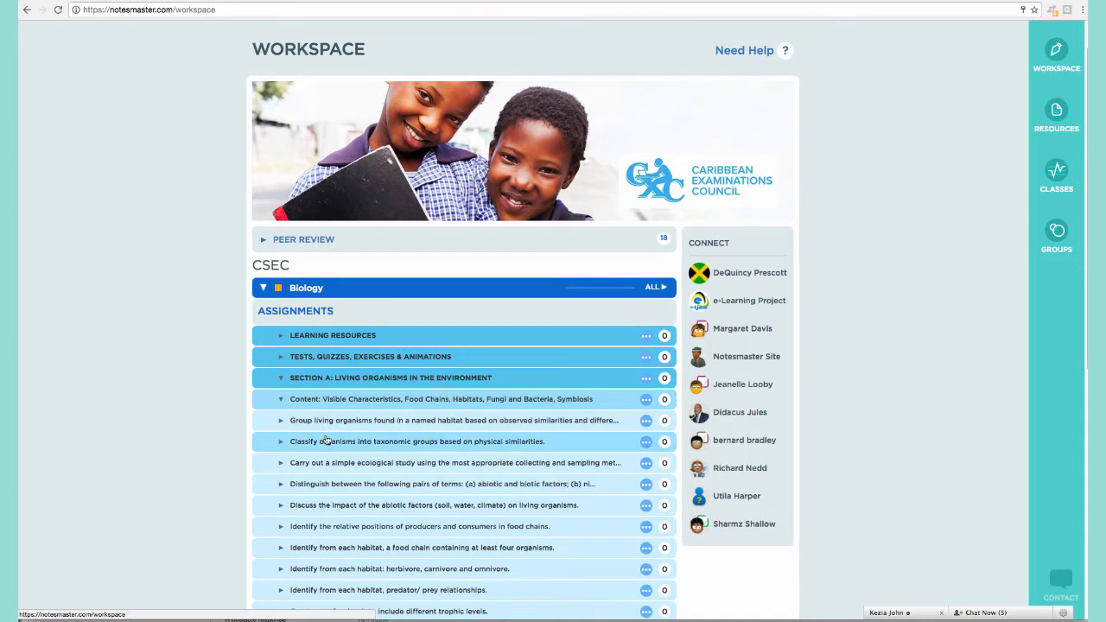
scroll(387, 423, "down", 1)
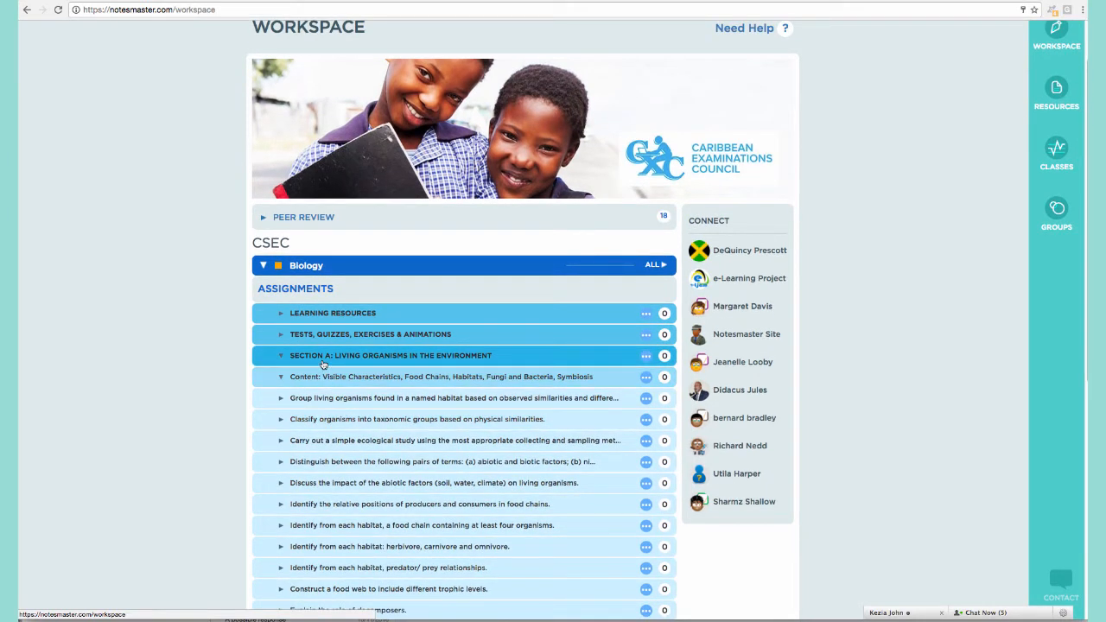
left_click(322, 364)
left_click(322, 376)
left_click(311, 420)
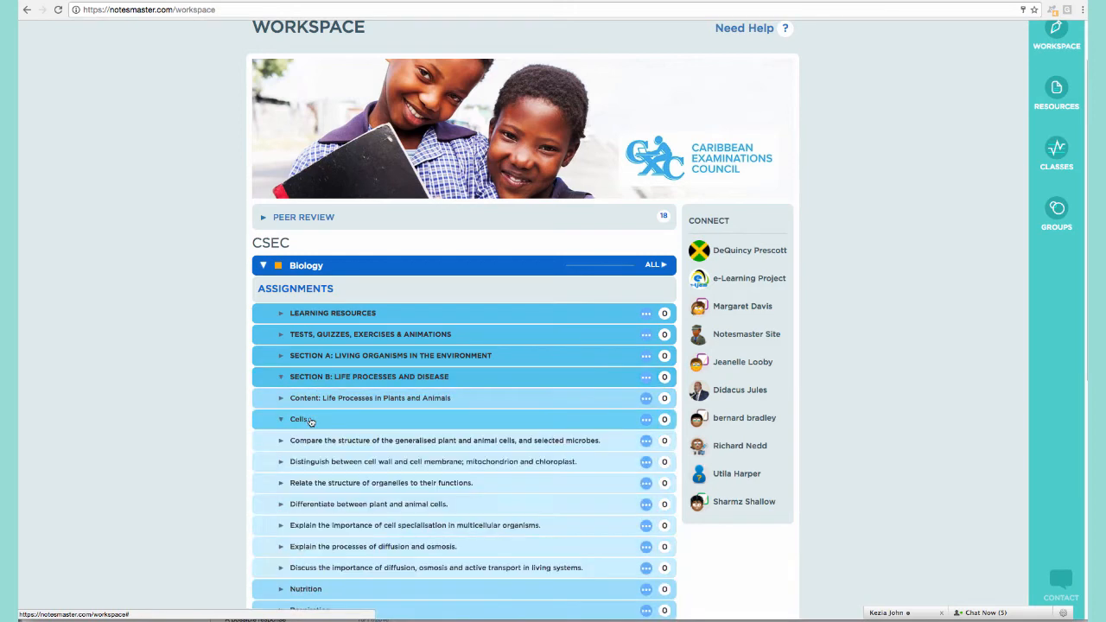
left_click(318, 443)
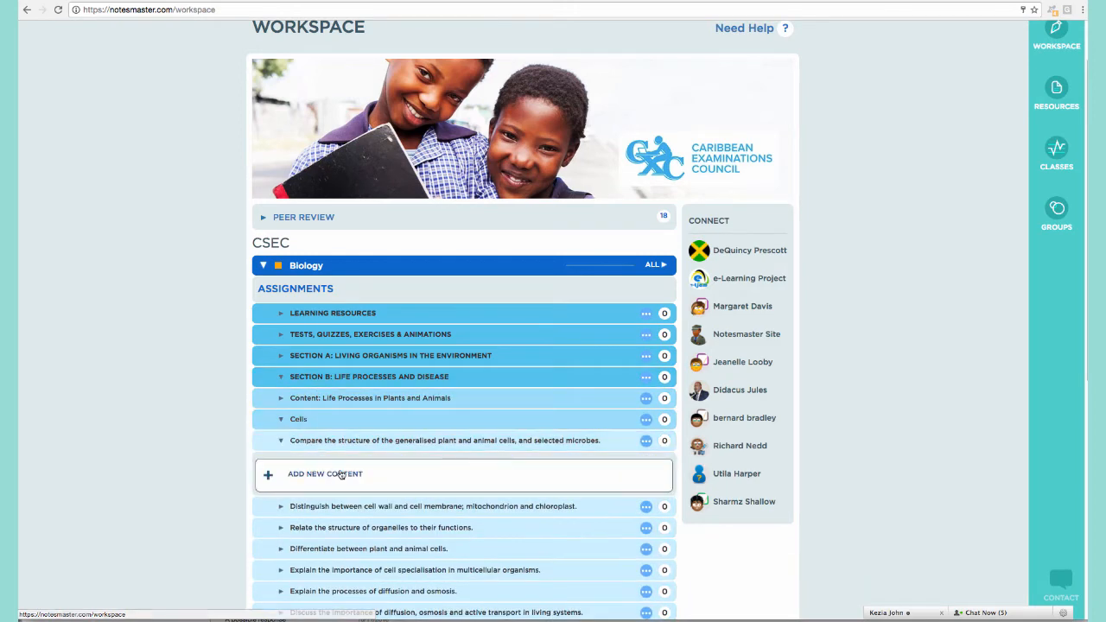
Create a new content item titled 'Plant Cells' under the cell-comparison objective.
left_click(343, 475)
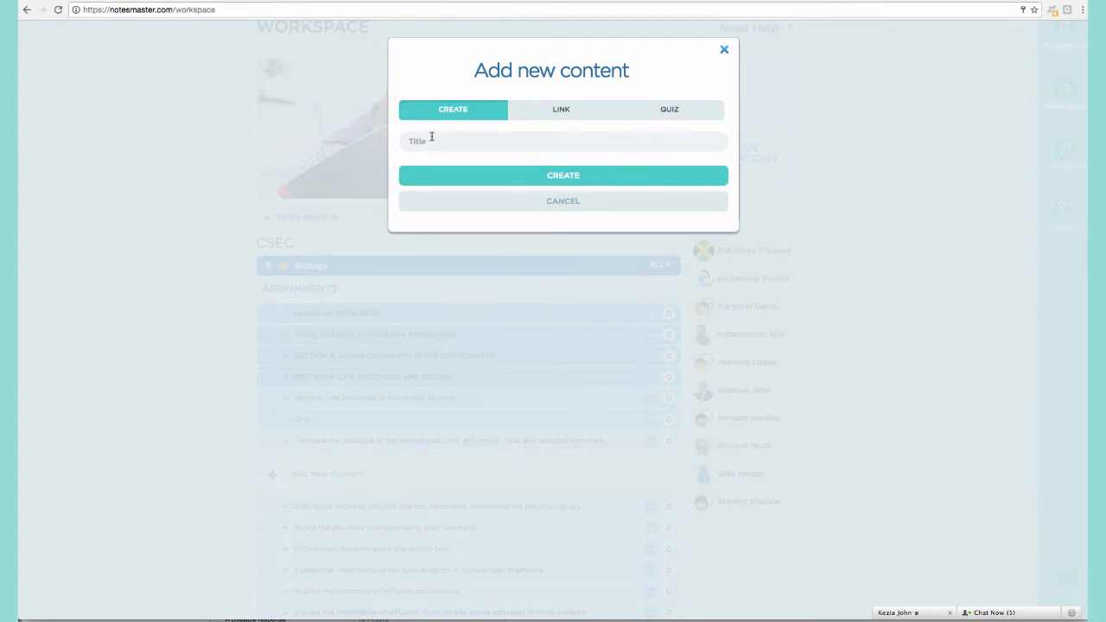
left_click(431, 140)
type("Plan")
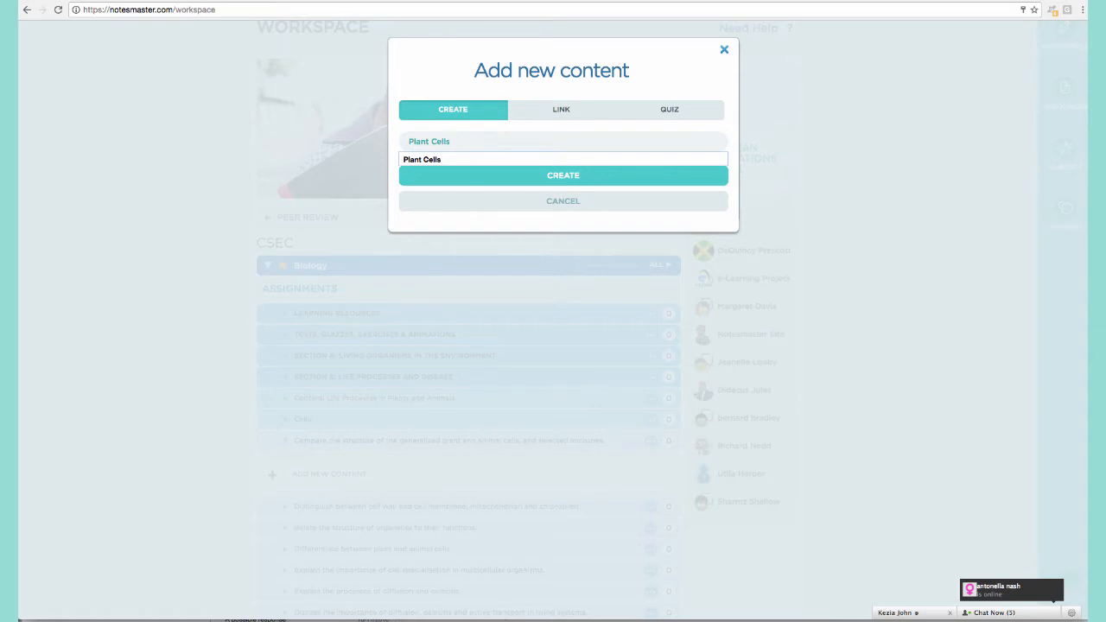
type("t Cells")
left_click(594, 174)
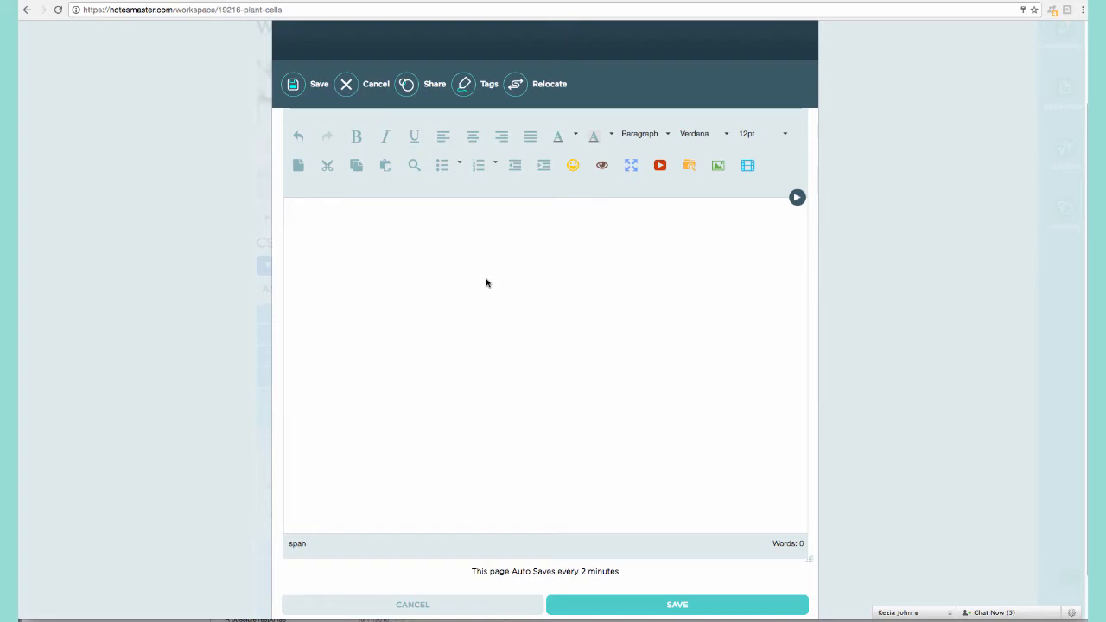
Insert the Heading Template into the note using the advanced editing tools.
left_click(797, 199)
scroll(855, 241, "up", 1)
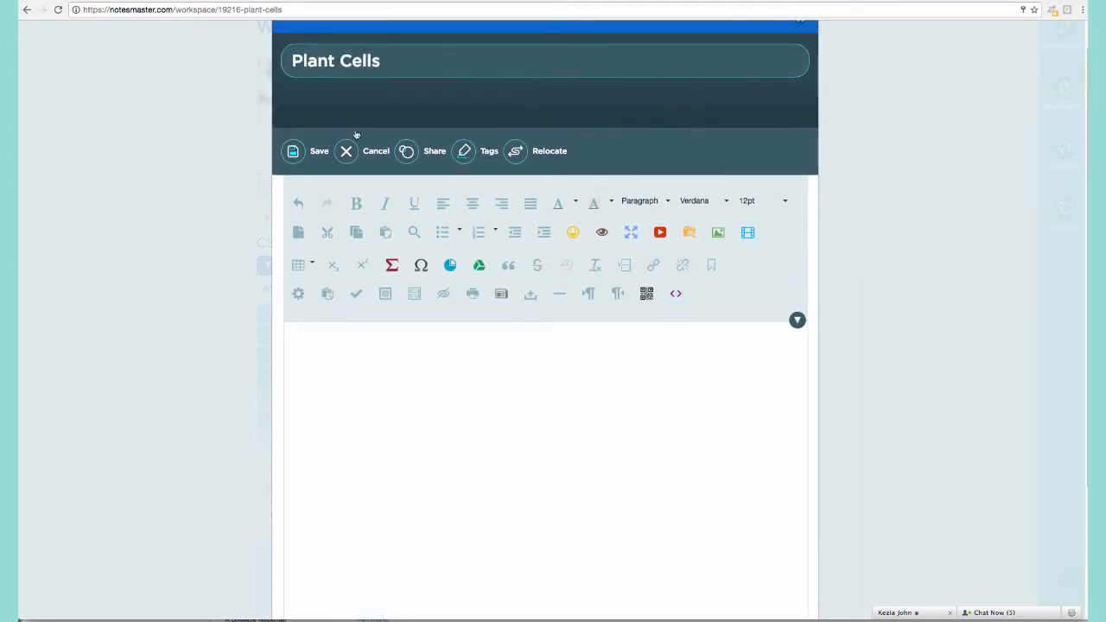
scroll(630, 234, "up", 1)
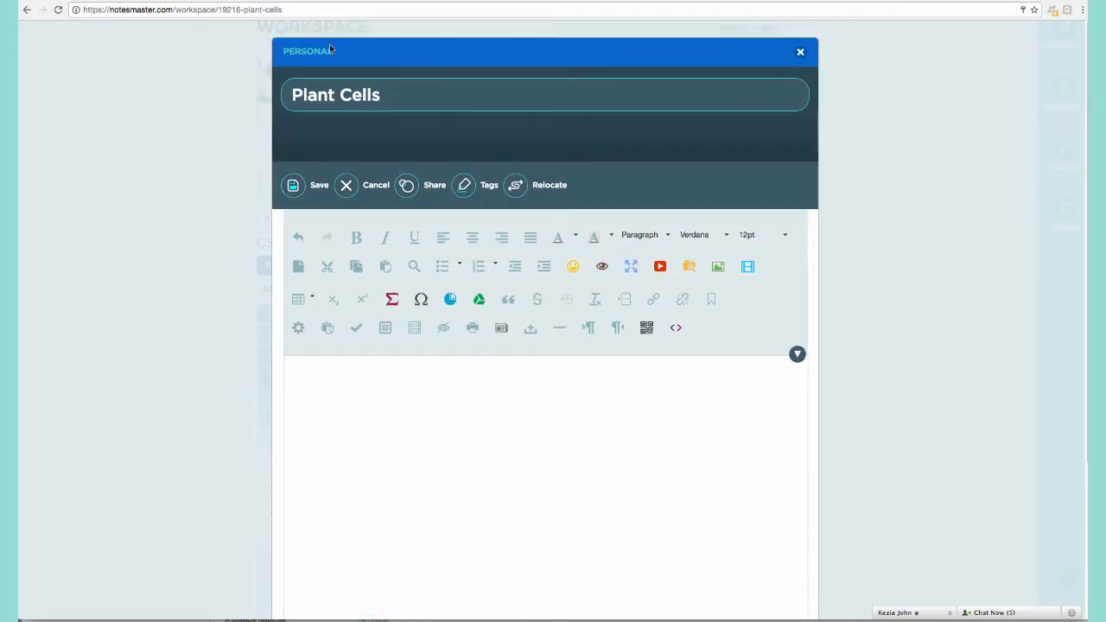
left_click(502, 329)
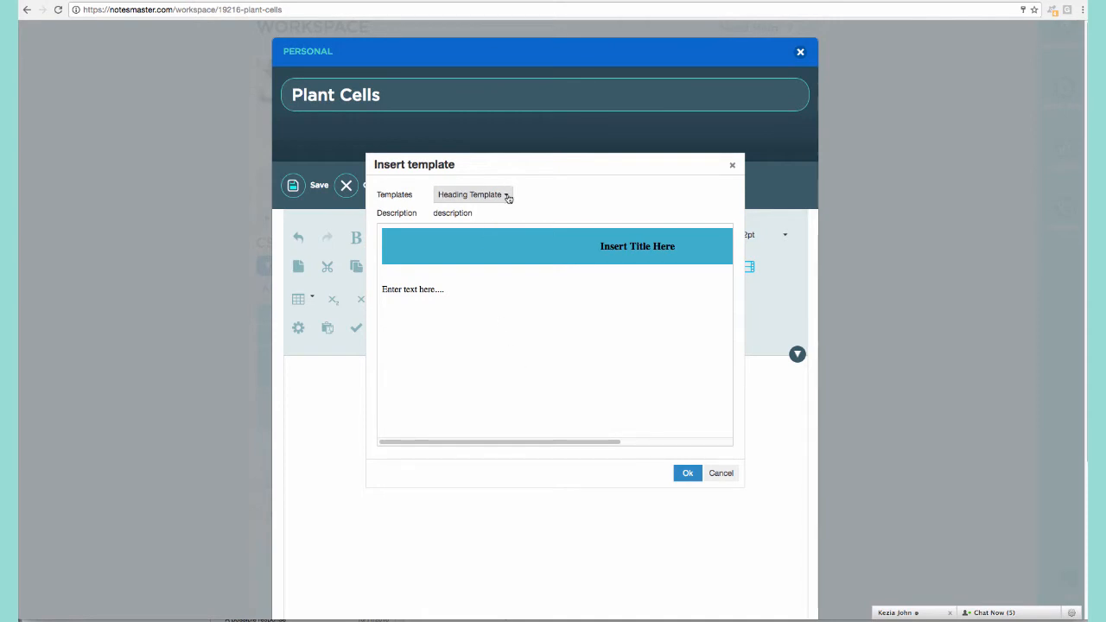
left_click(687, 473)
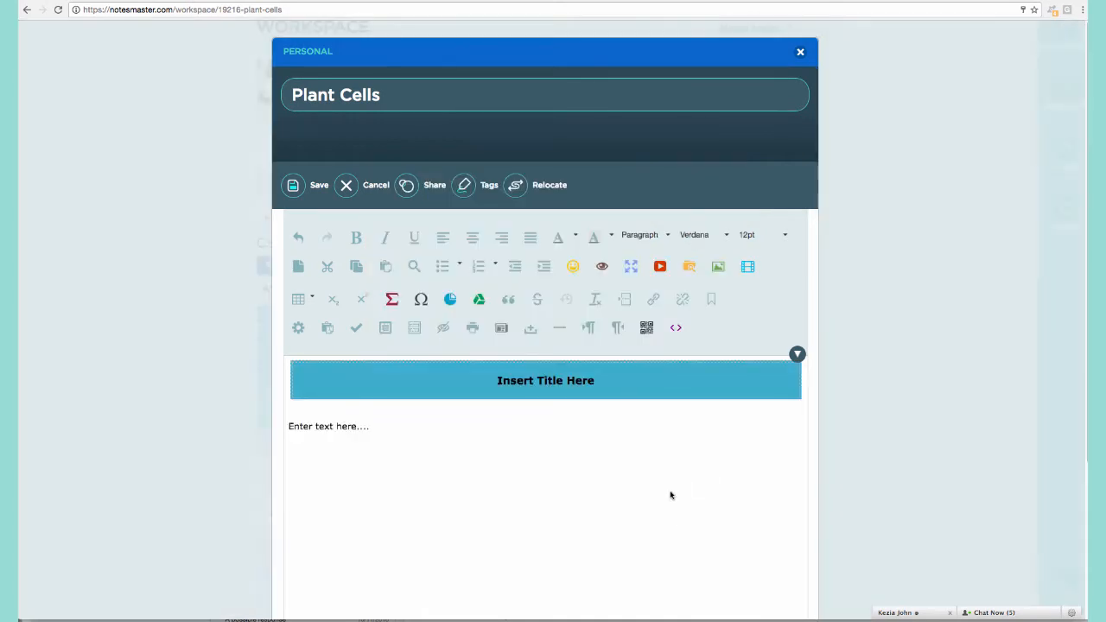
Replace the banner's 'Insert Title Here' placeholder with 'Plant Cells'.
left_click(508, 379)
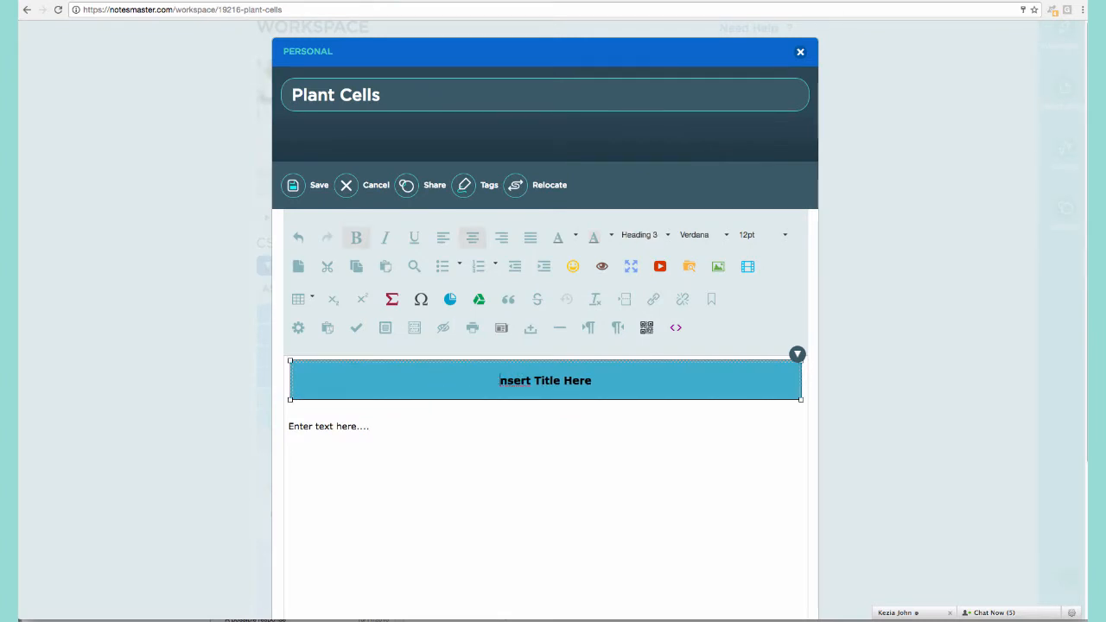
key("BackSpace")
type("Plant ")
type("cells")
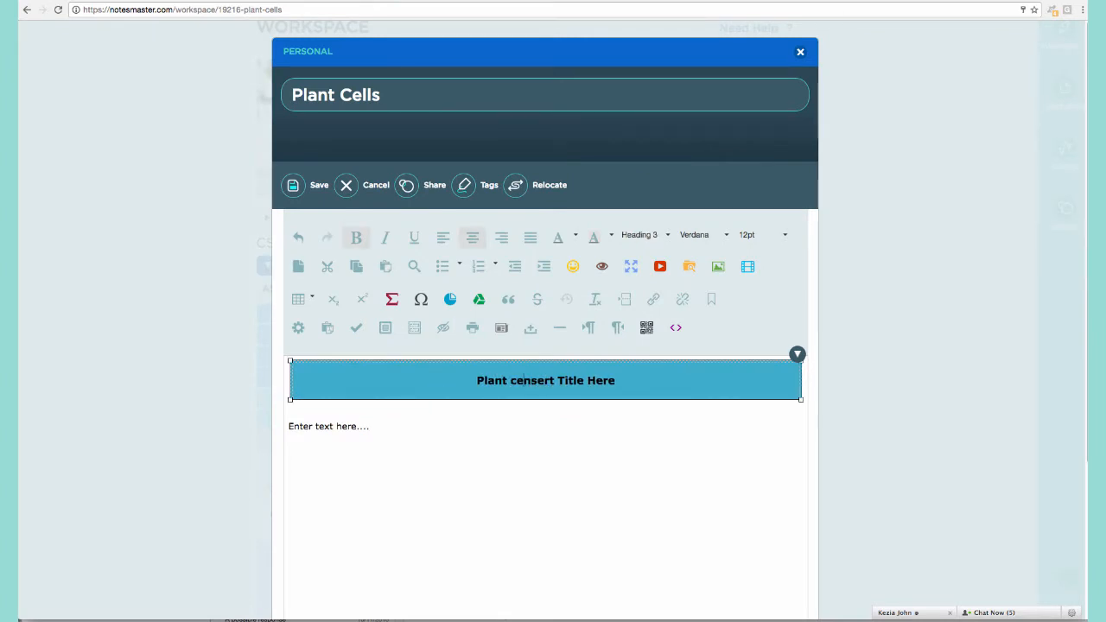
key("shift+End")
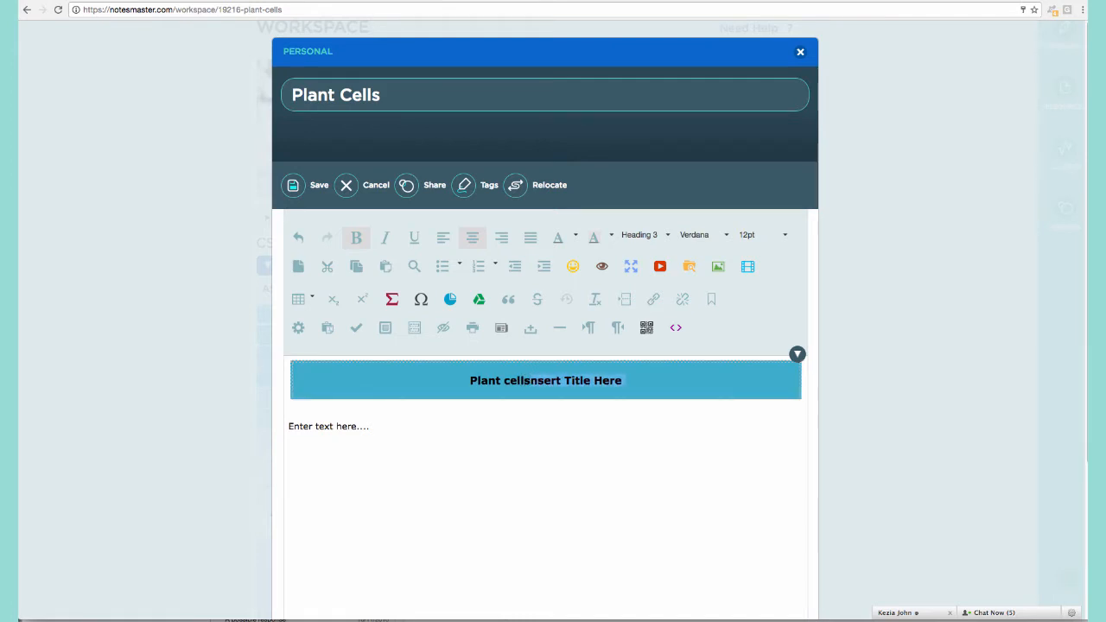
key("Right")
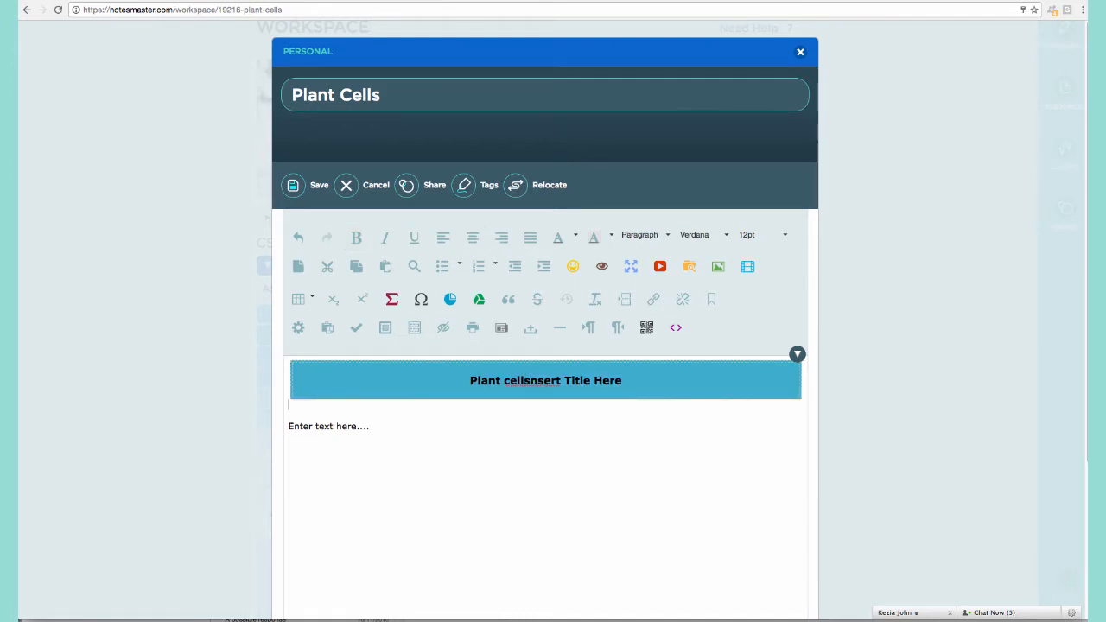
key("Left")
key("BackSpace")
key("BackSpace")
key("BackSpace")
key("BackSpace")
key("BackSpace")
key("BackSpace")
key("BackSpace")
key("BackSpace")
key("BackSpace")
key("BackSpace")
key("BackSpace")
key("BackSpace")
key("BackSpace")
key("BackSpace")
key("BackSpace")
key("BackSpace")
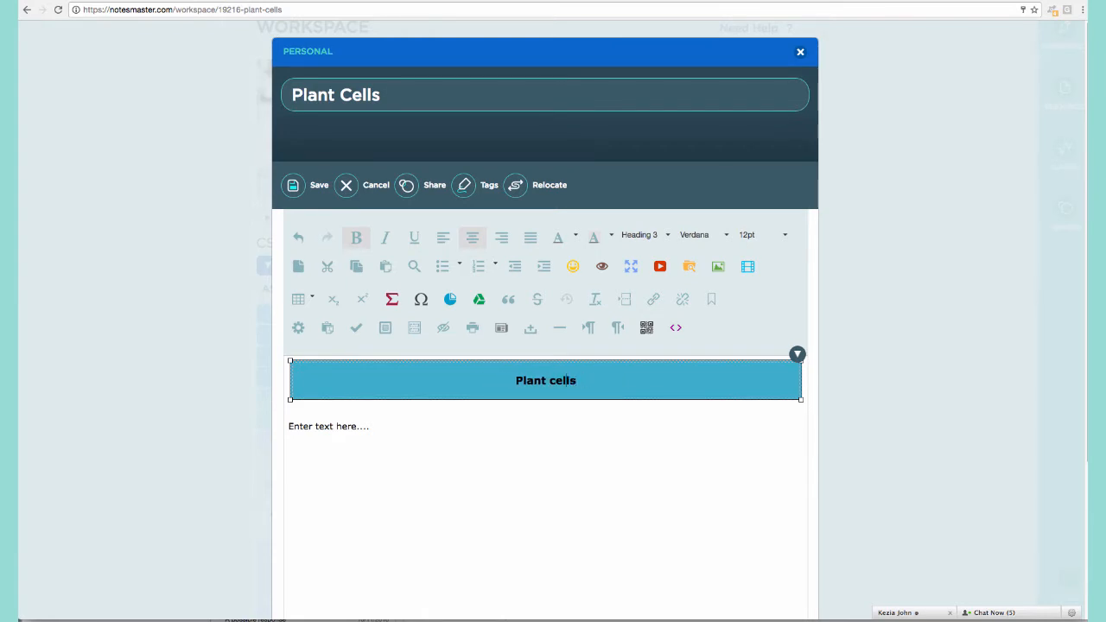
key("BackSpace")
type("C")
Replace the body placeholder with 'A plant cell is a.... It differs from an animal cell in the following ways....' and add a new line.
left_click(446, 423)
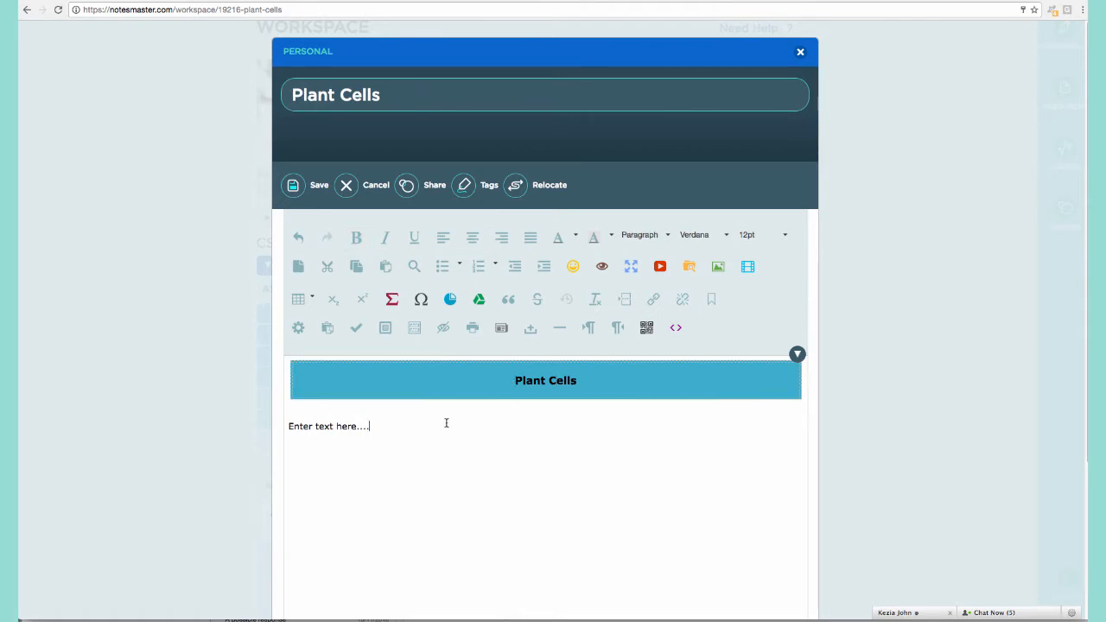
triple_click(305, 427)
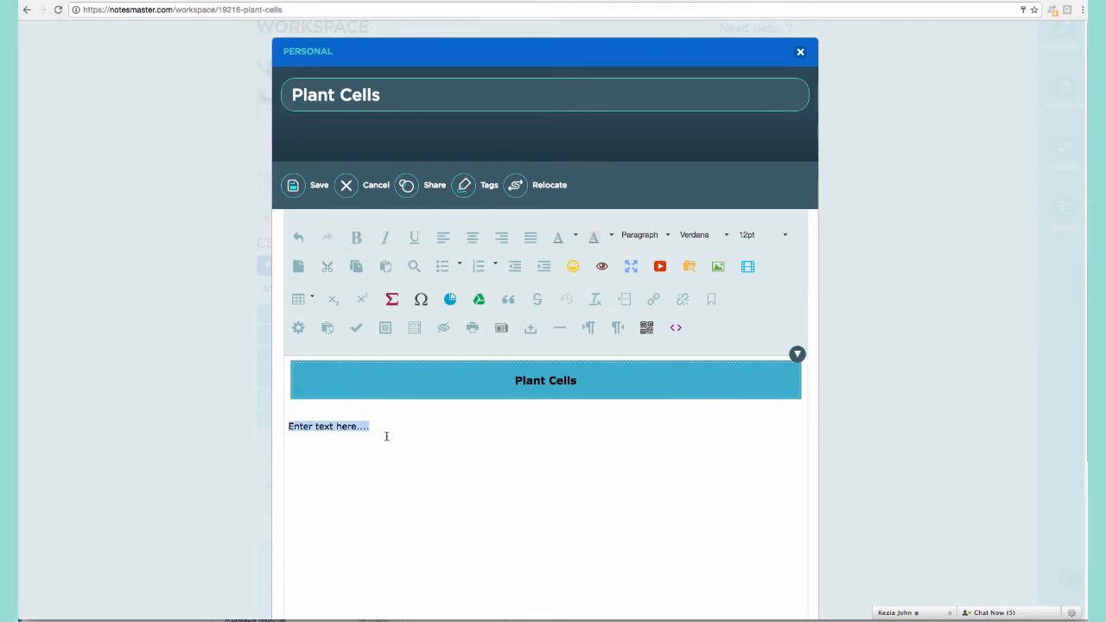
type("A plant celll")
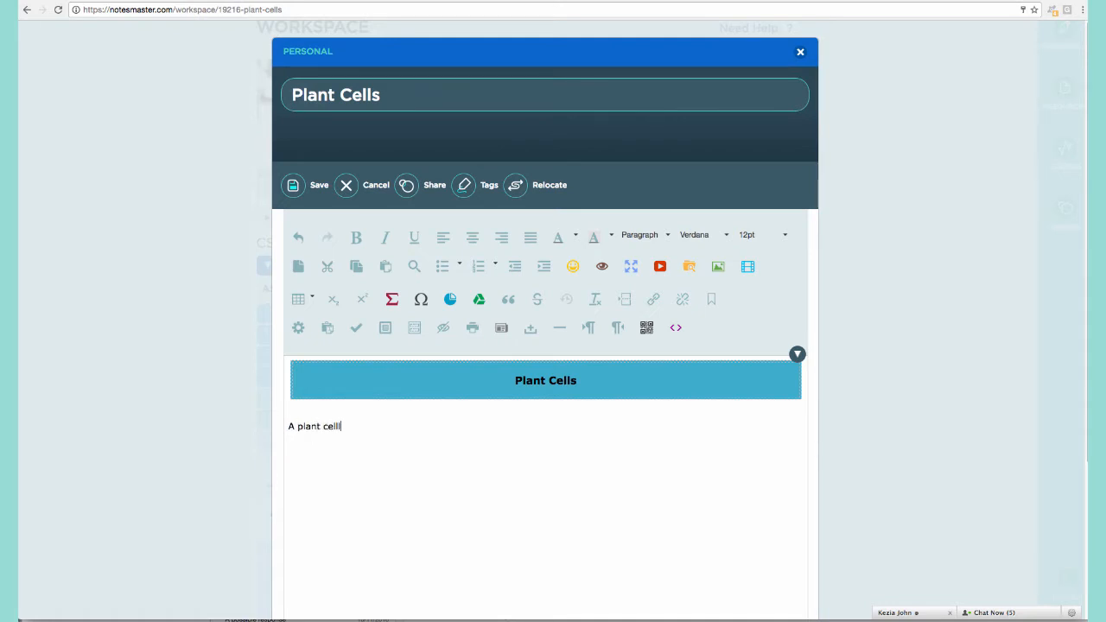
type(" is a")
key("BackSpace")
key("BackSpace")
type("It differs from an animal")
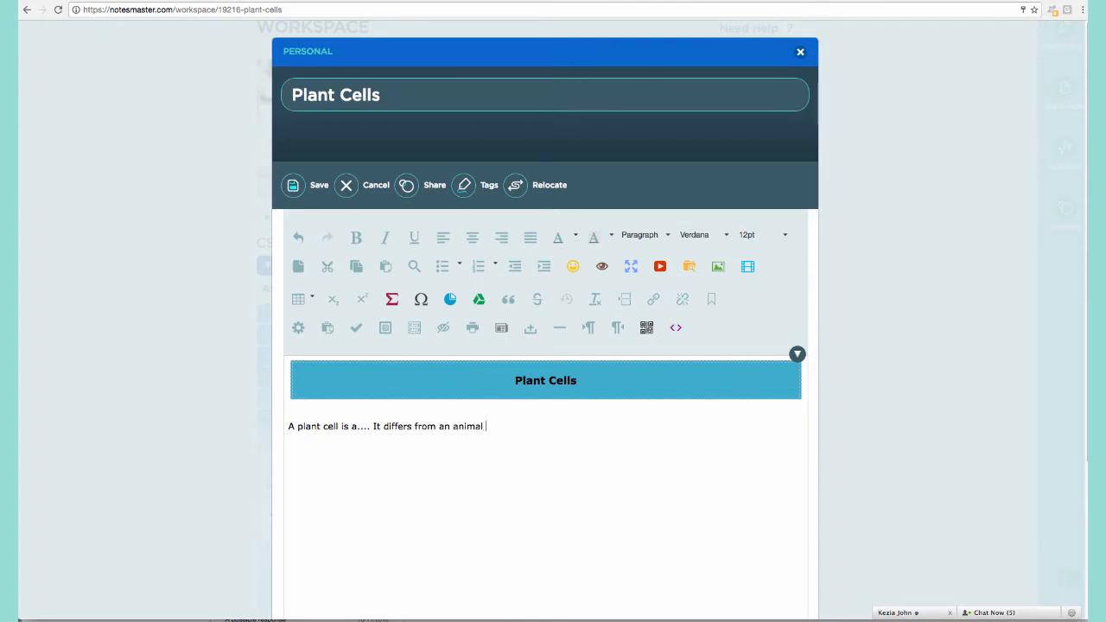
type(" cell in the following w")
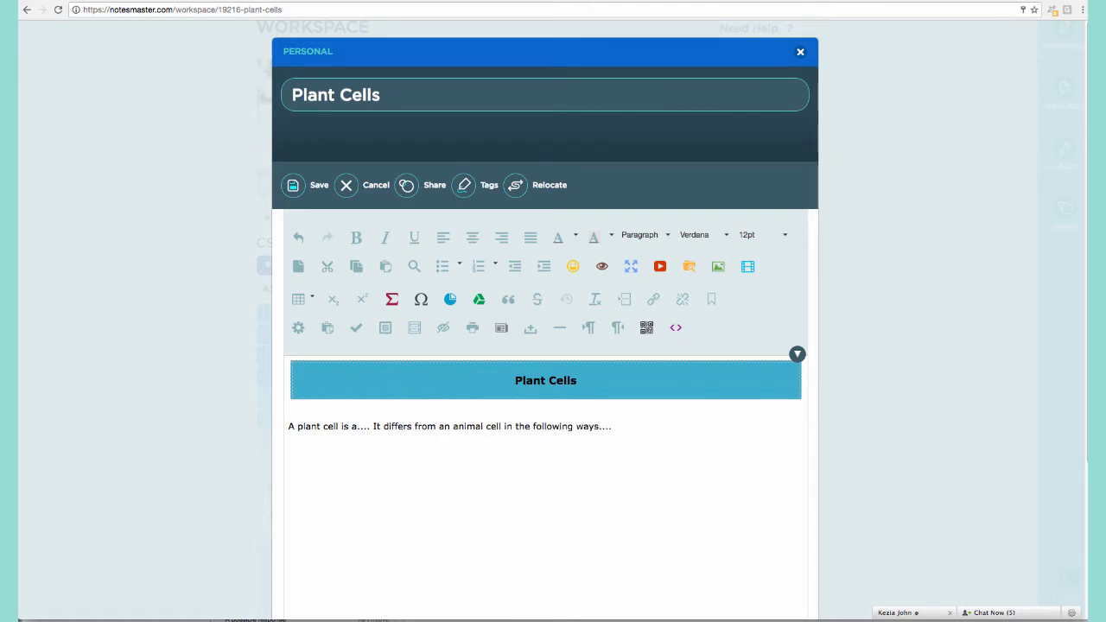
type("ays....")
key("Return")
Search YouTube for 'plant cell', preview 'The Plant Cell Clique | SUNG SCIENCE', and embed it.
left_click(661, 269)
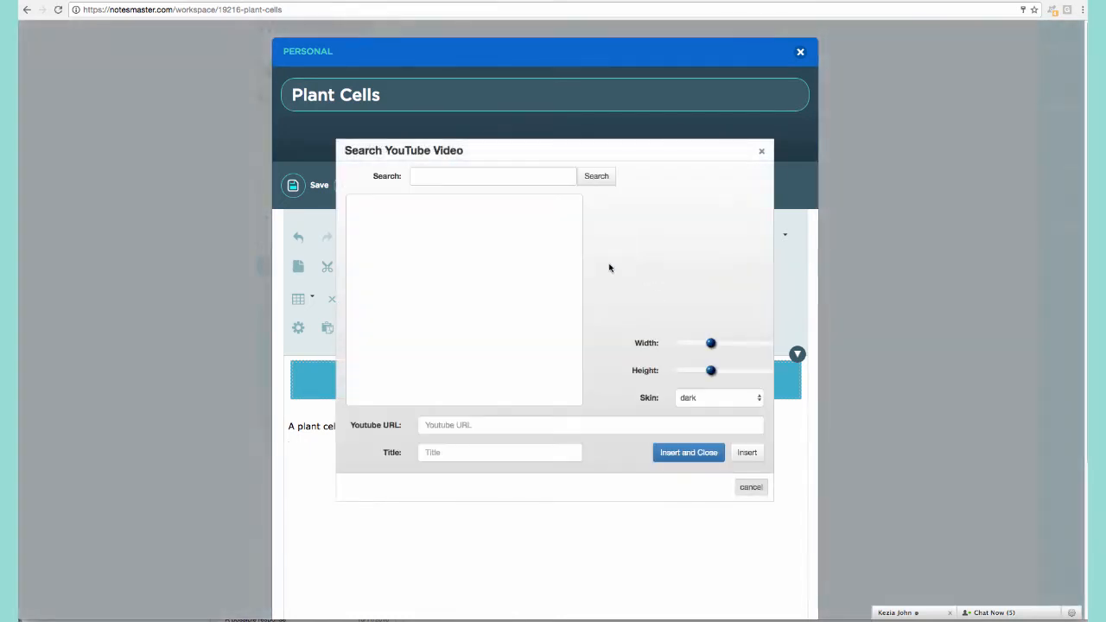
left_click(530, 176)
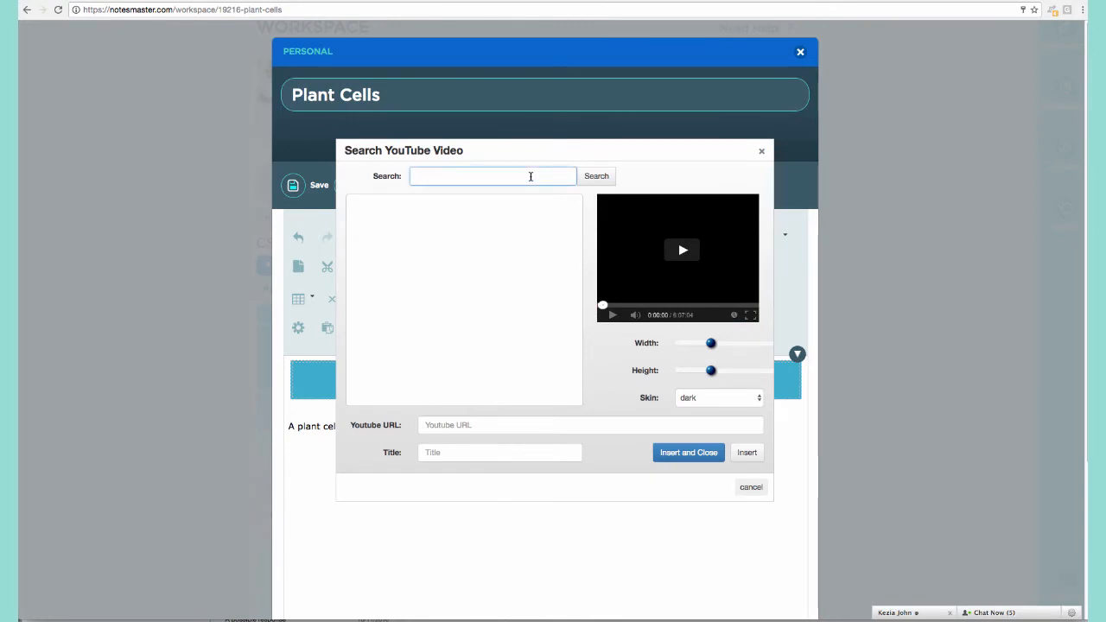
type("plant")
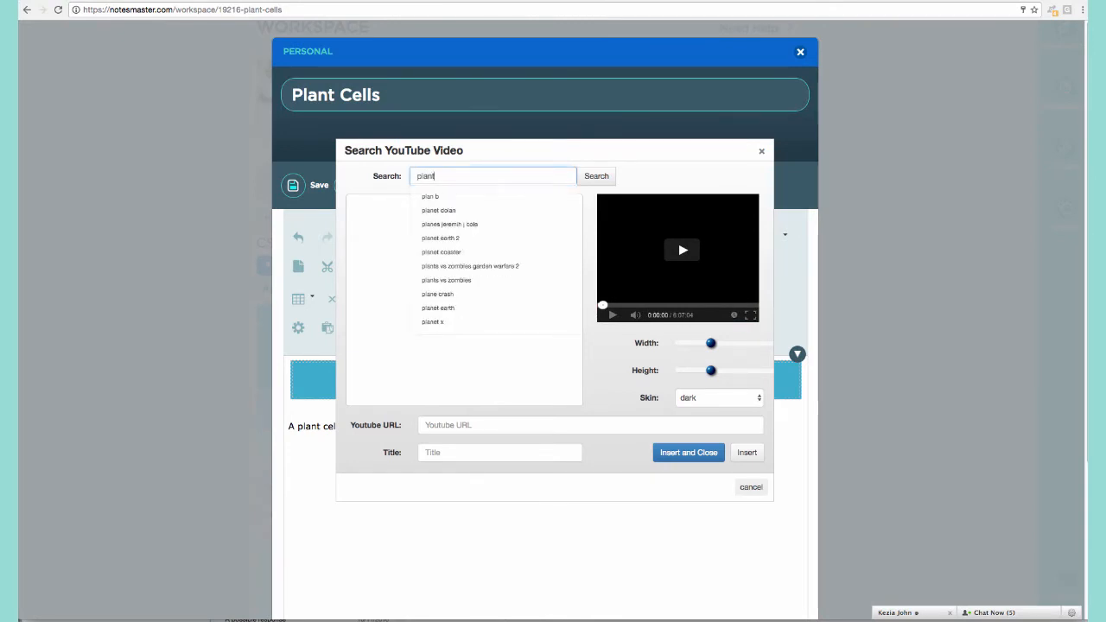
type(" cell")
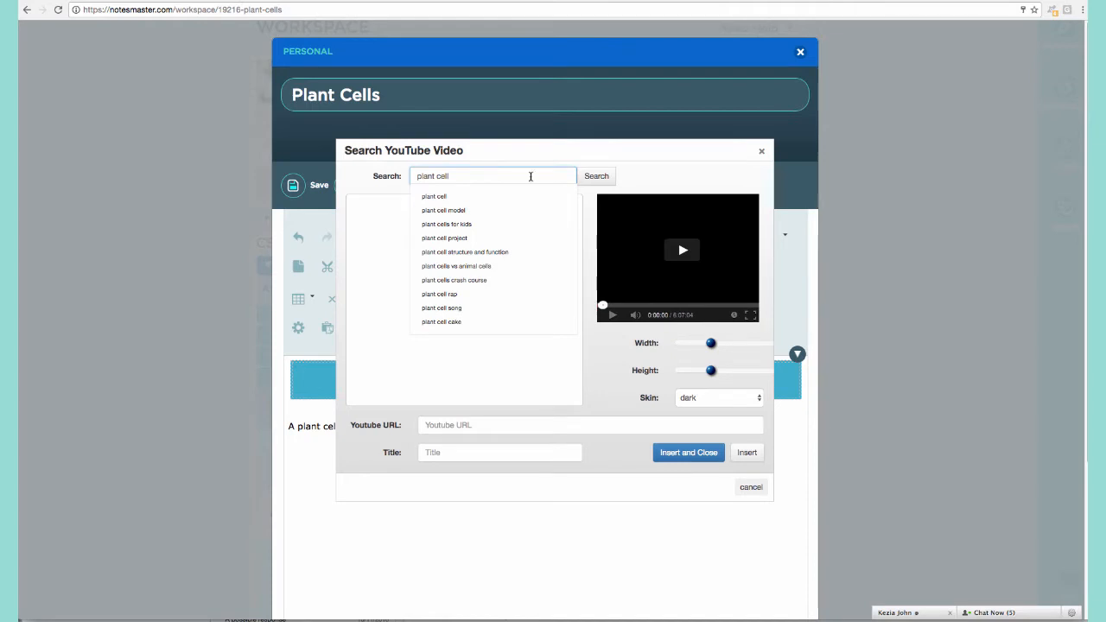
left_click(584, 177)
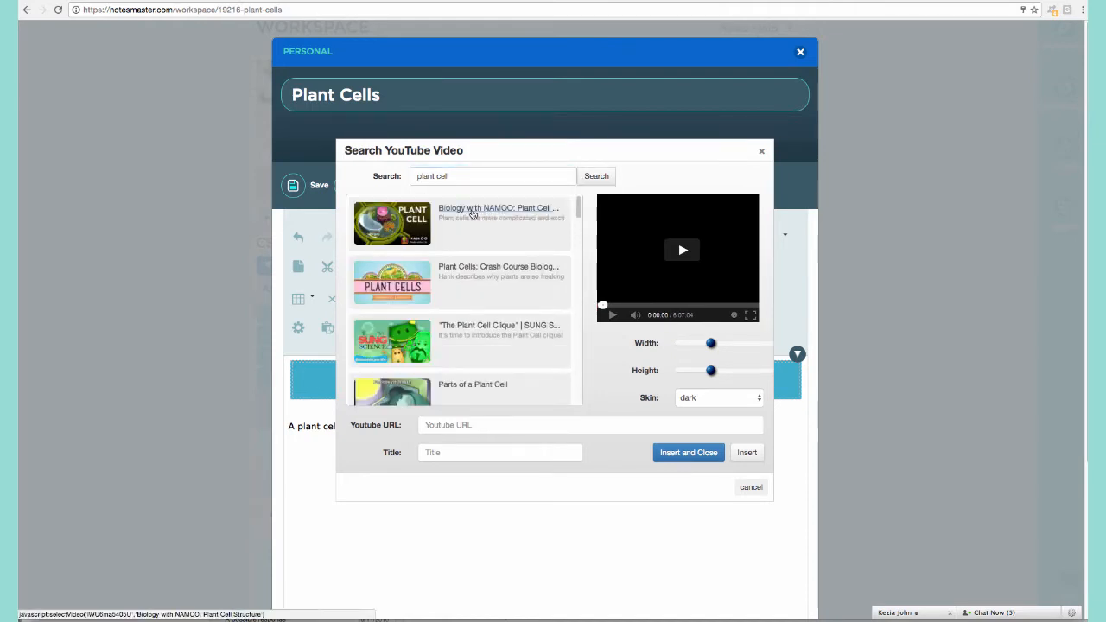
scroll(433, 295, "down", 1)
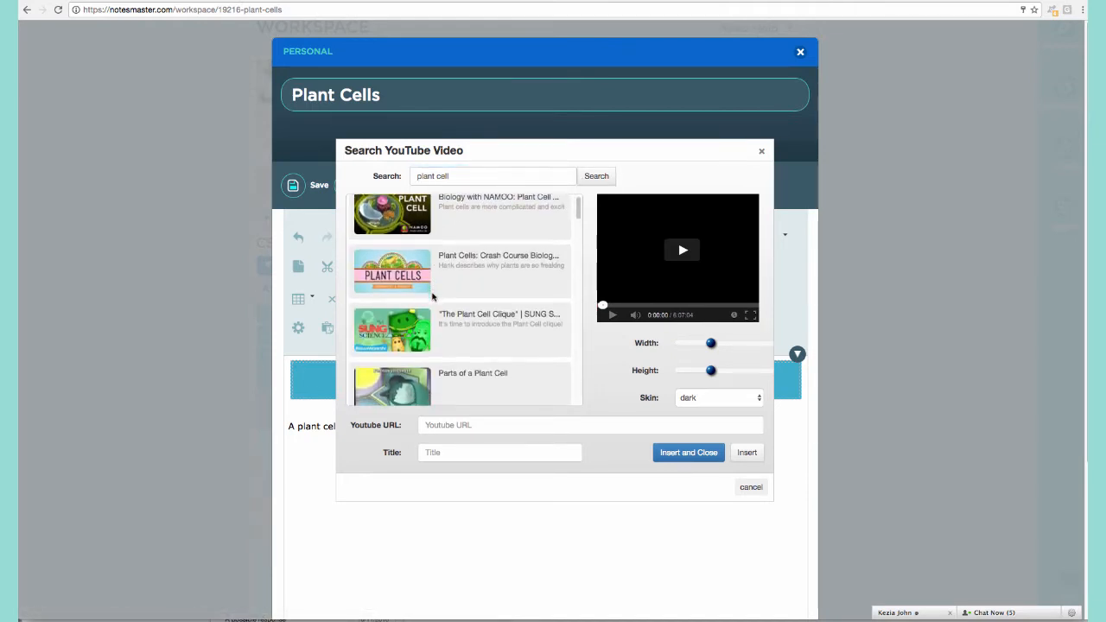
left_click(449, 316)
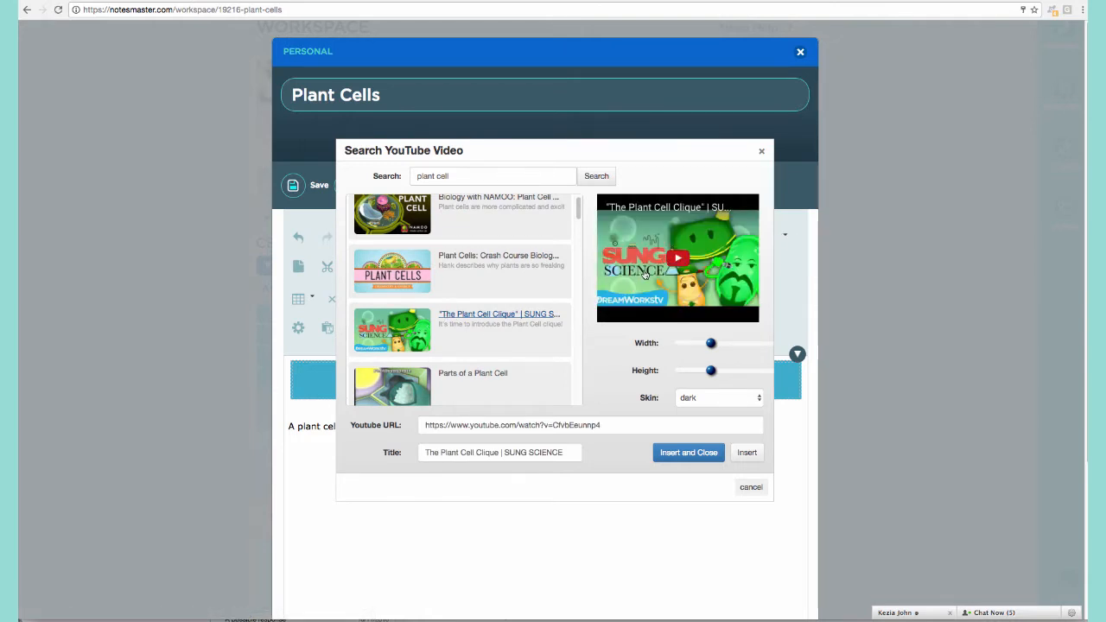
left_click(686, 257)
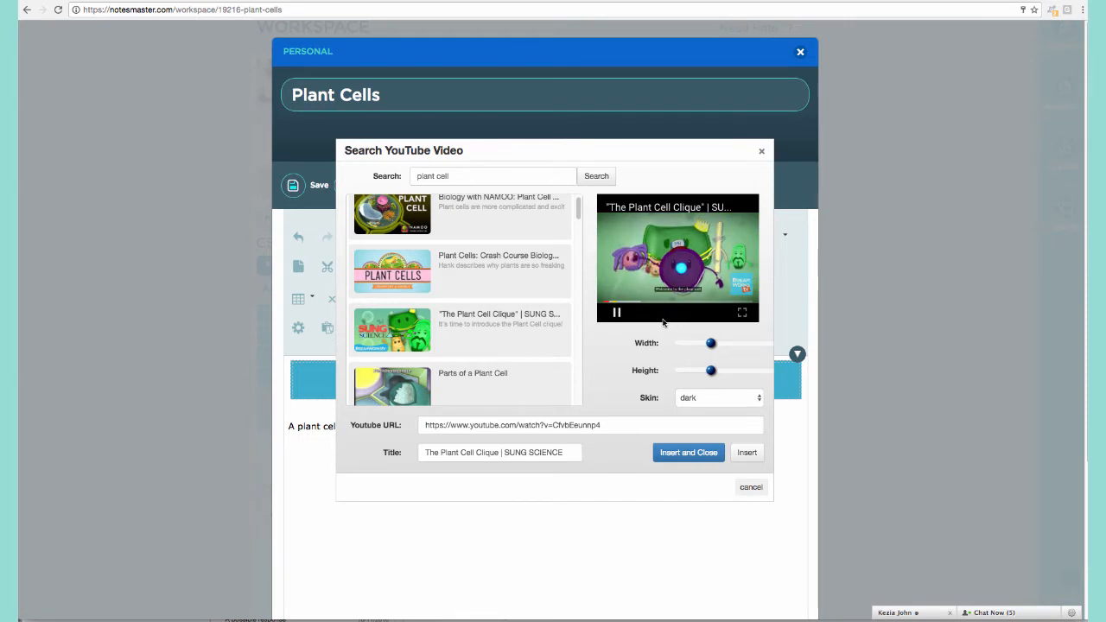
left_click(616, 312)
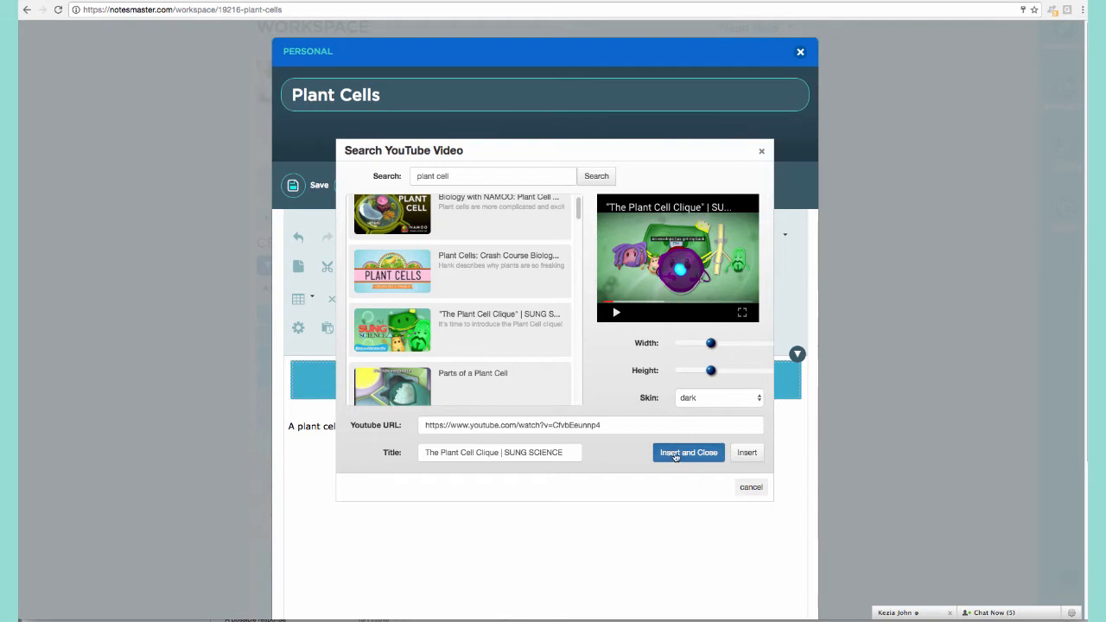
left_click(678, 453)
Save the Plant Cells note with its embedded video and begin closing the editor.
scroll(666, 438, "down", 1)
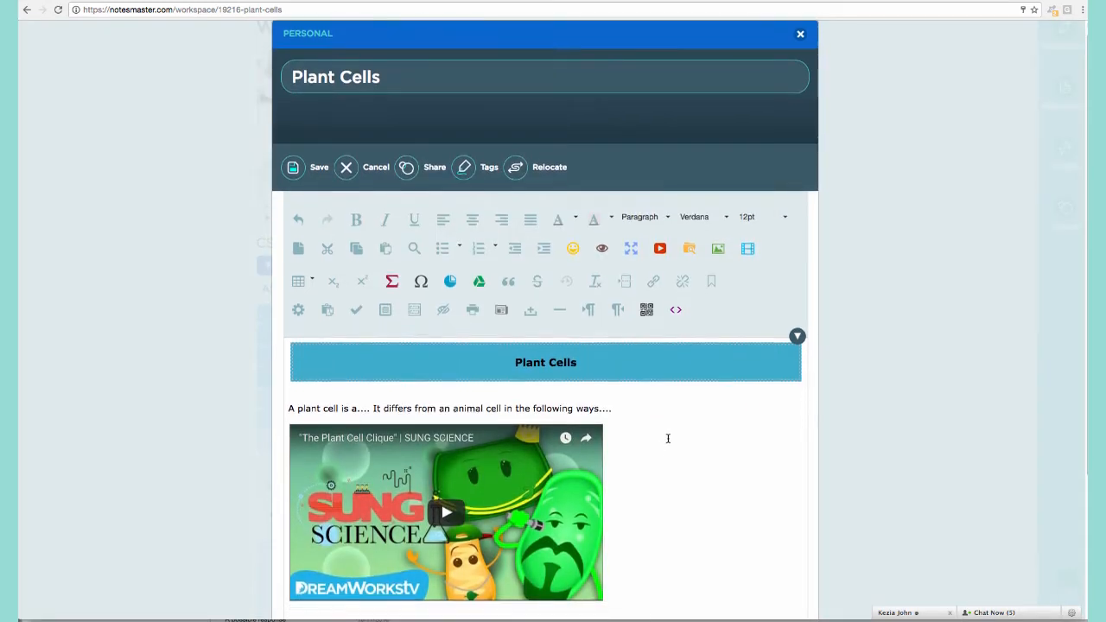
scroll(655, 406, "down", 1)
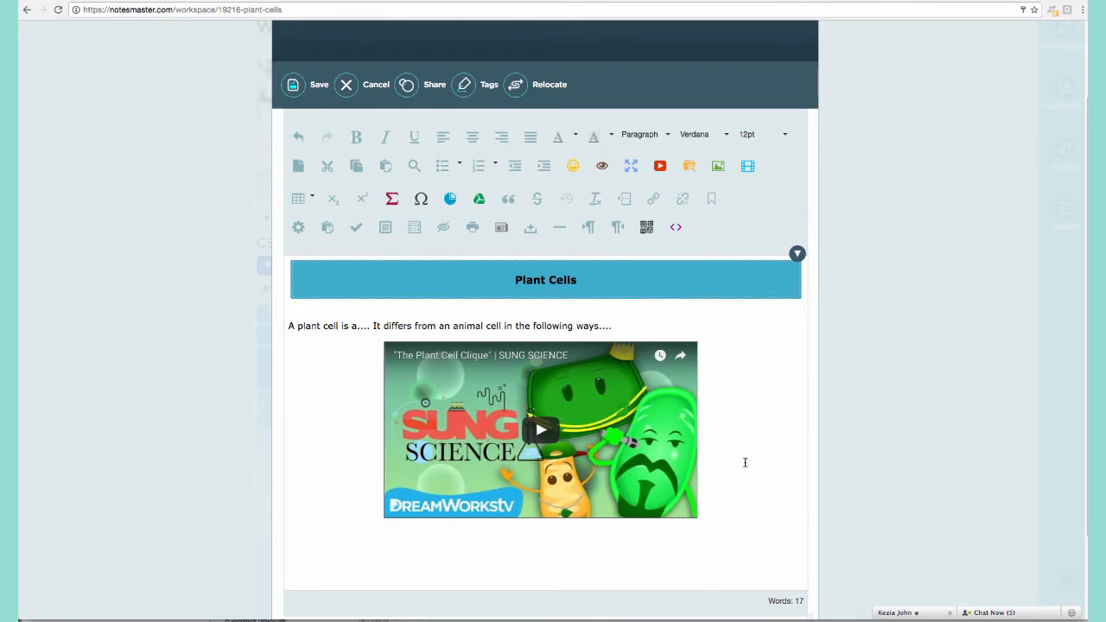
left_click(293, 83)
scroll(874, 296, "up", 2)
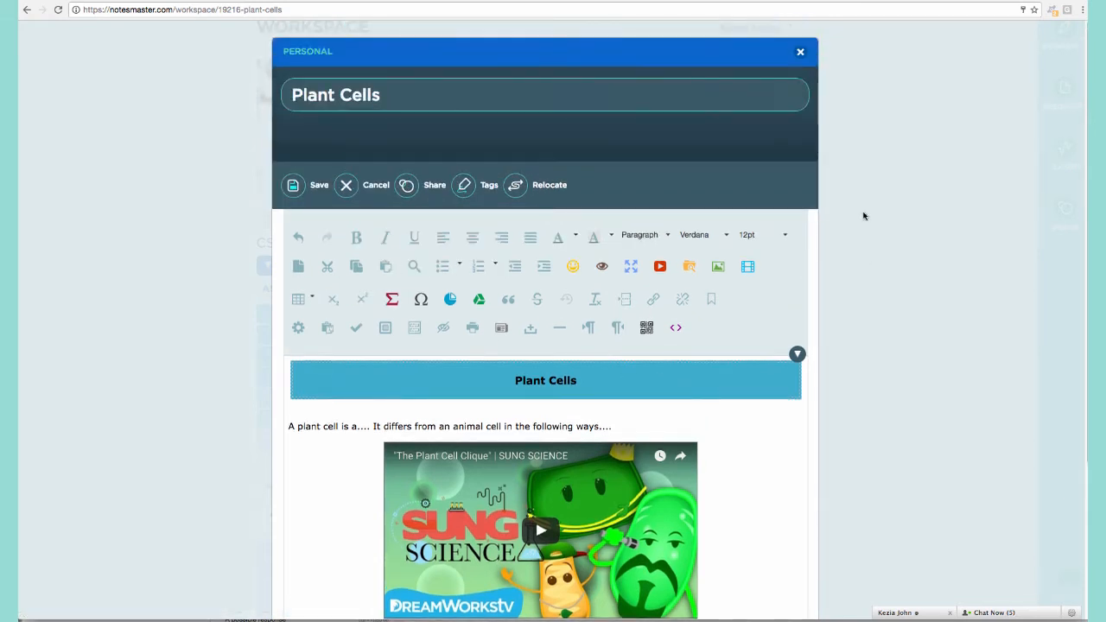
left_click(799, 50)
Close the editor, then open the saved Plant Cells note to check the video and close it.
left_click(479, 152)
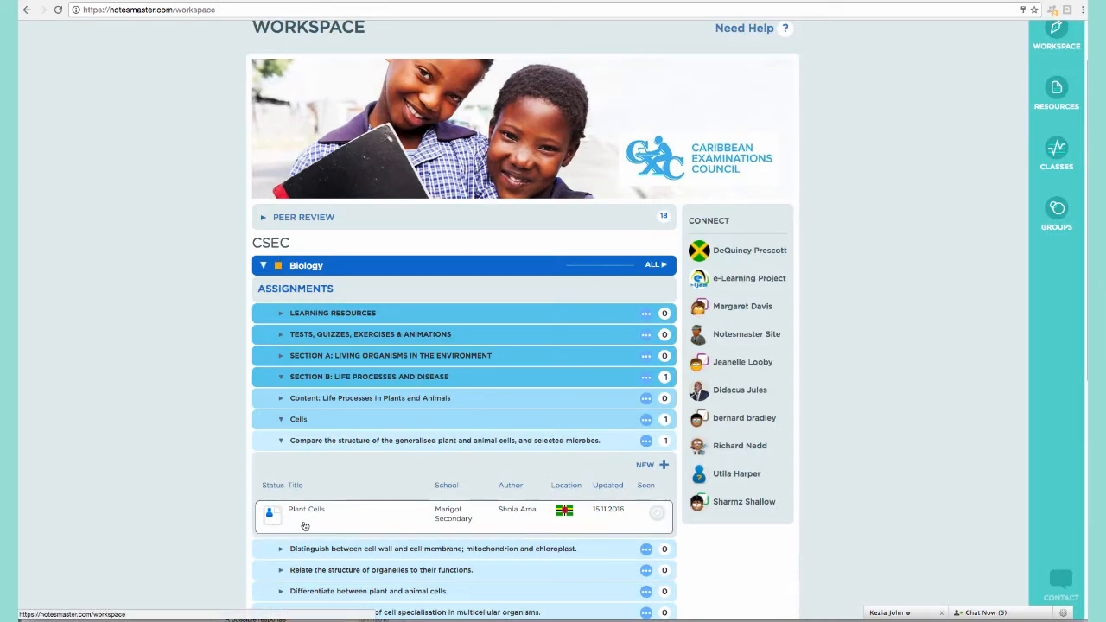
left_click(402, 521)
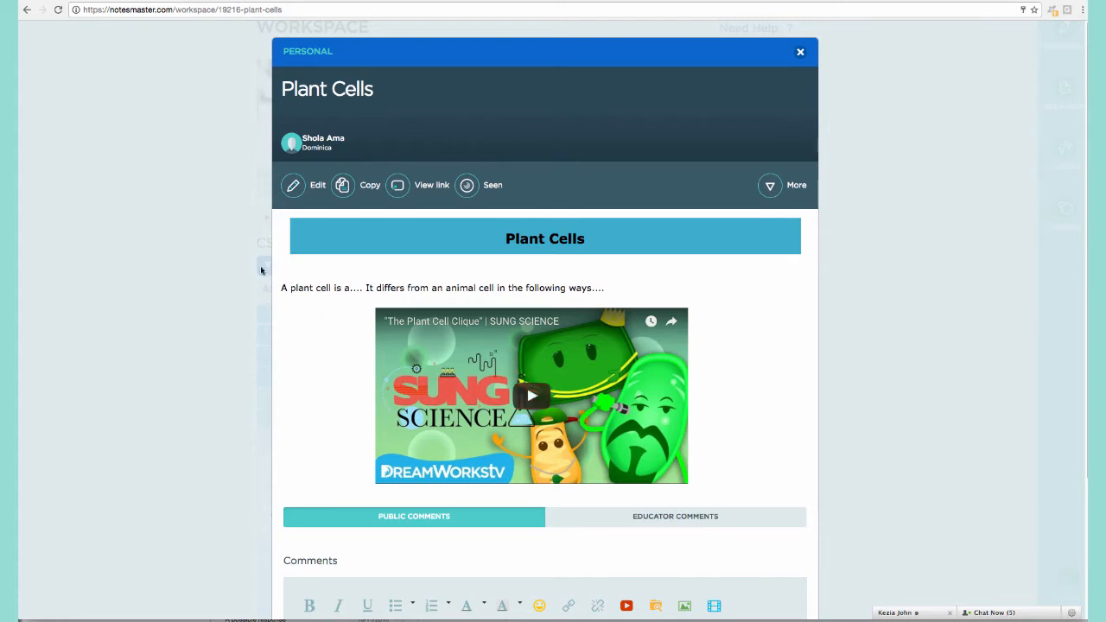
left_click(206, 274)
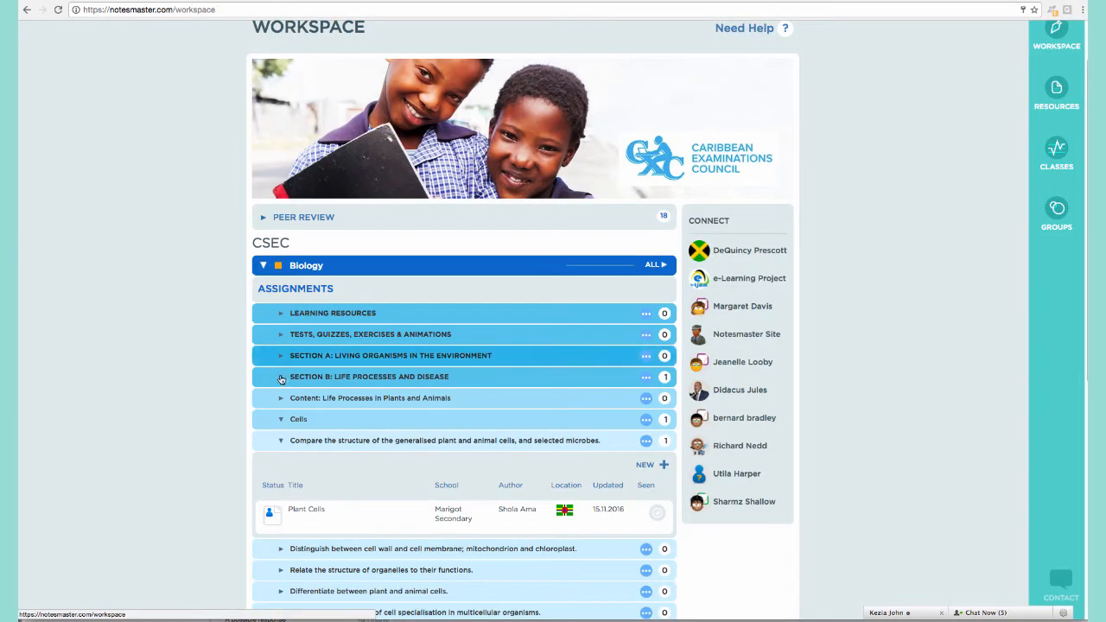
scroll(456, 357, "down", 3)
Create a new note titled 'Plant Cells 2' in the assignment.
left_click(657, 329)
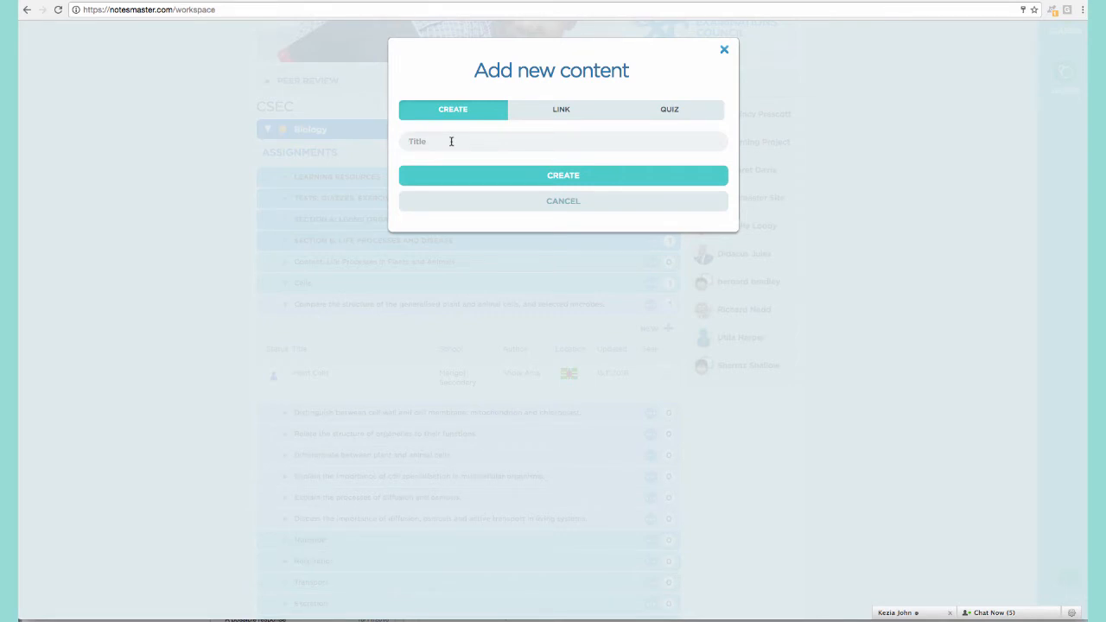
type("Plant ")
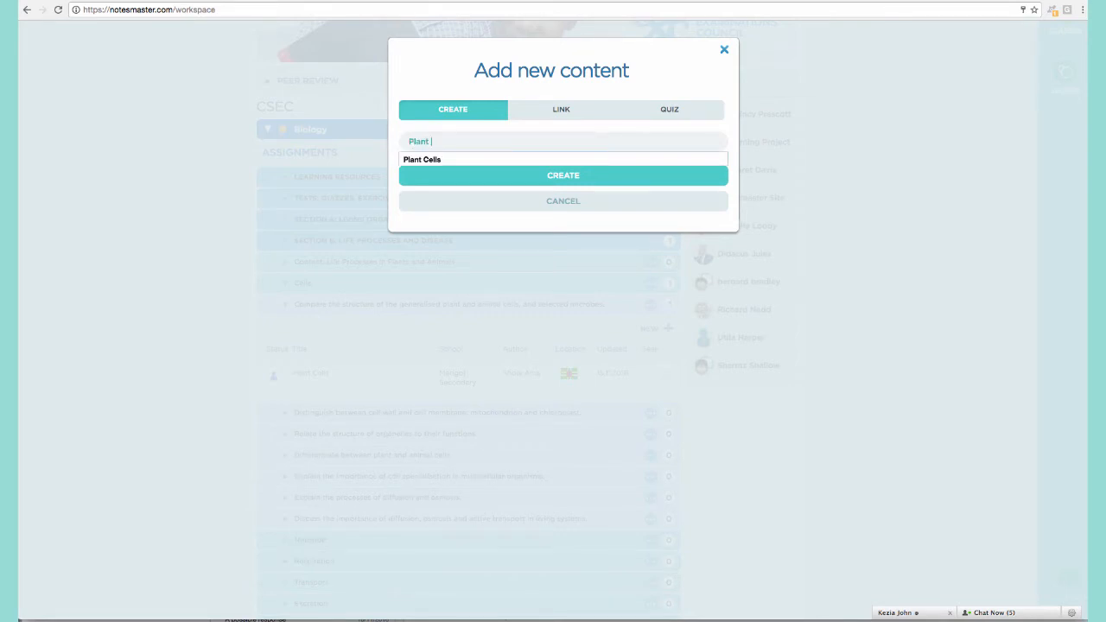
type("Cells 2")
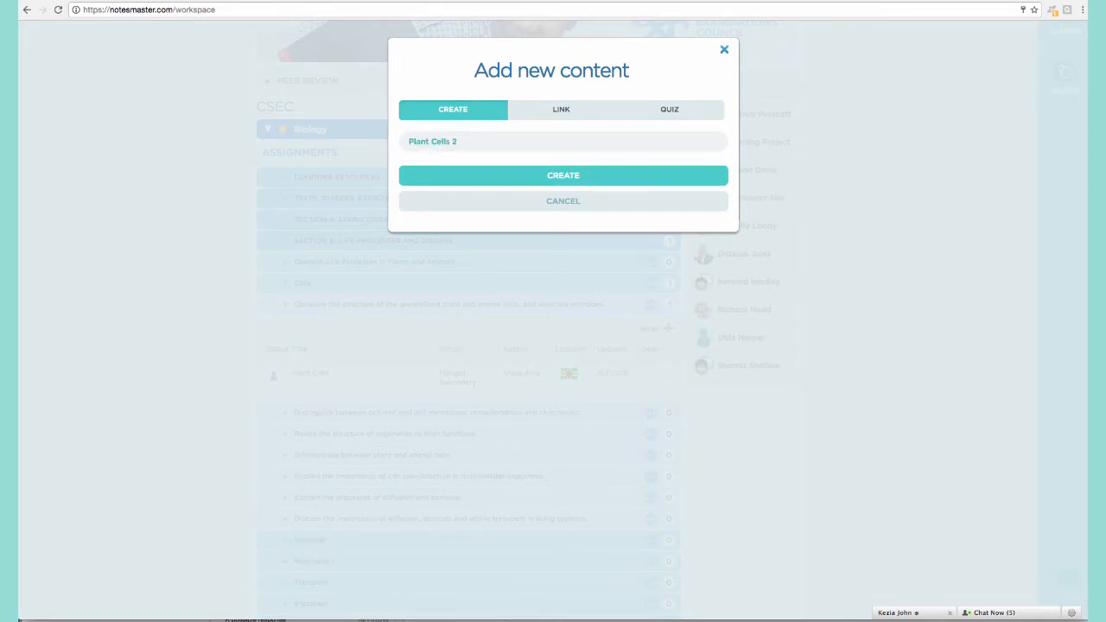
left_click(511, 175)
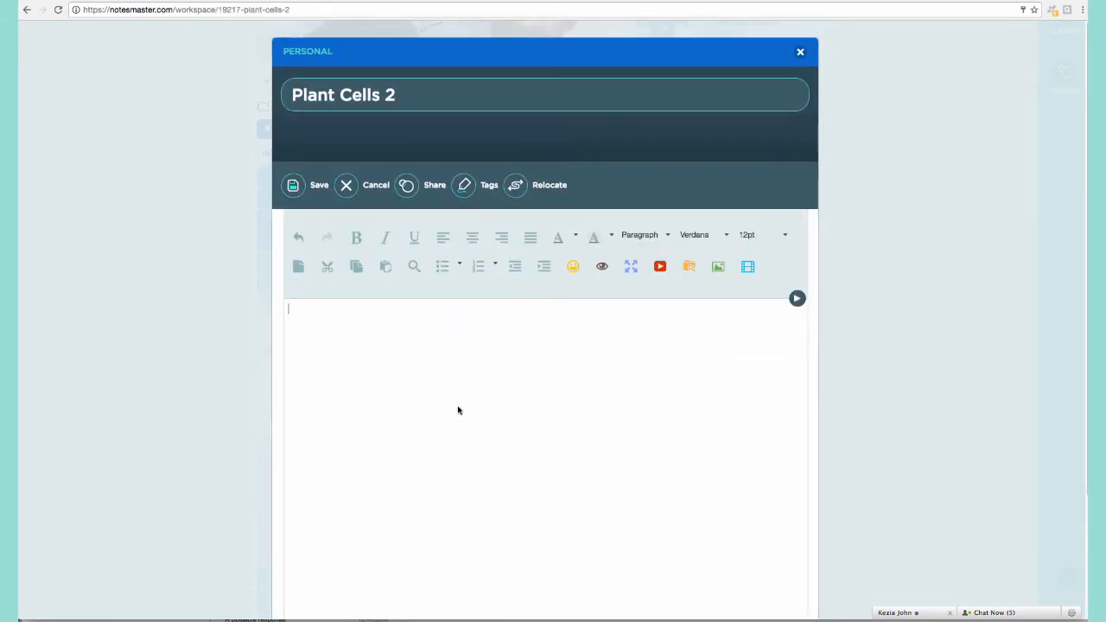
Insert the Note Style 1 template into the Plant Cells 2 note.
left_click(796, 299)
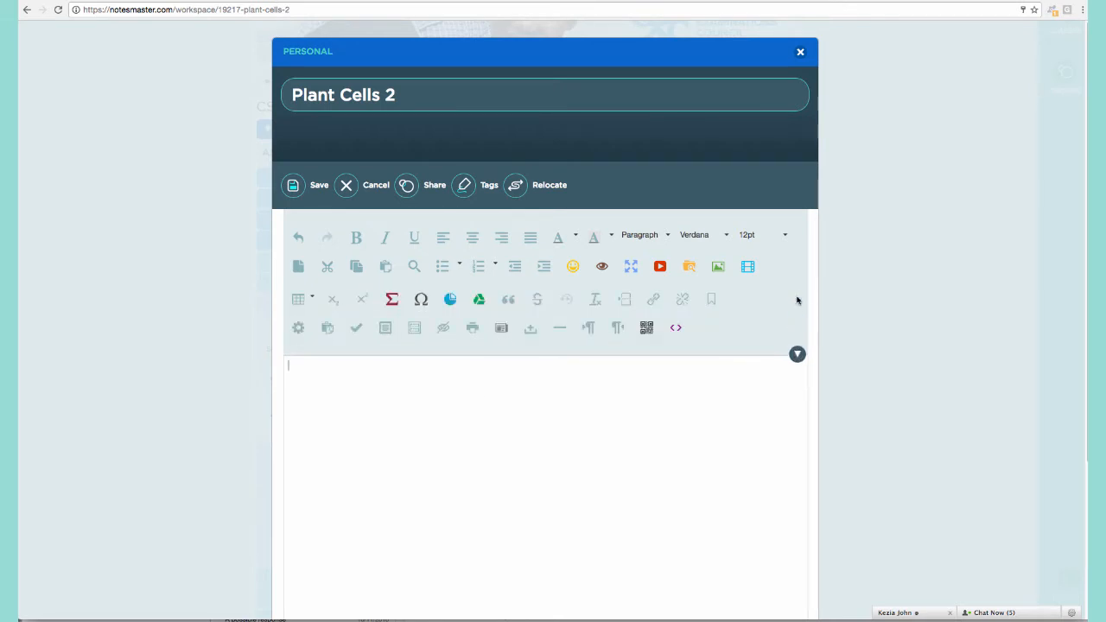
left_click(501, 328)
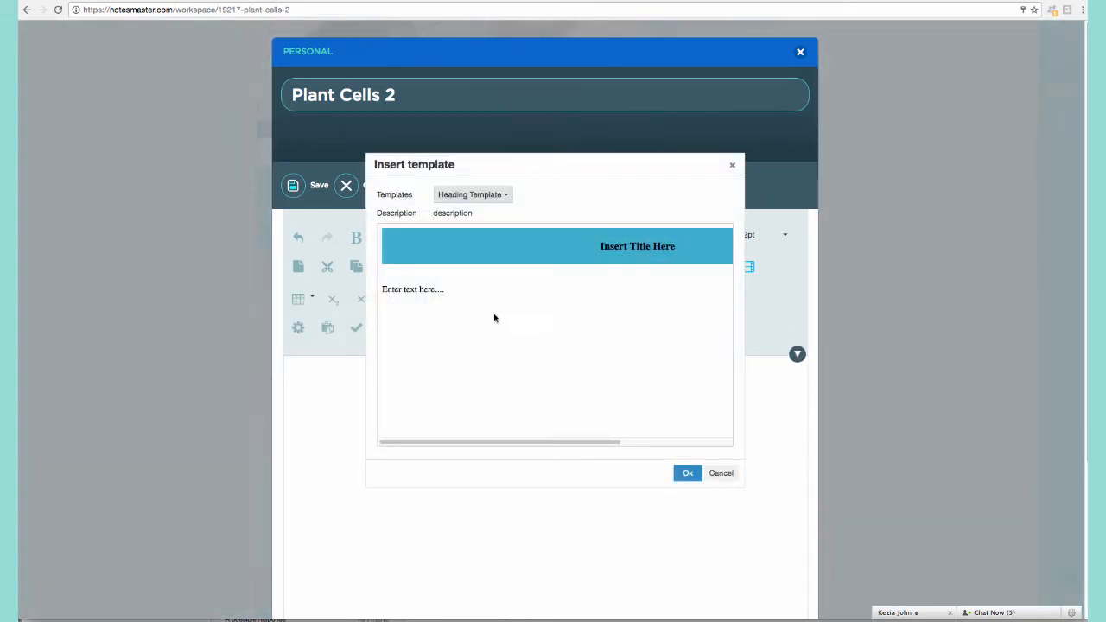
left_click(504, 196)
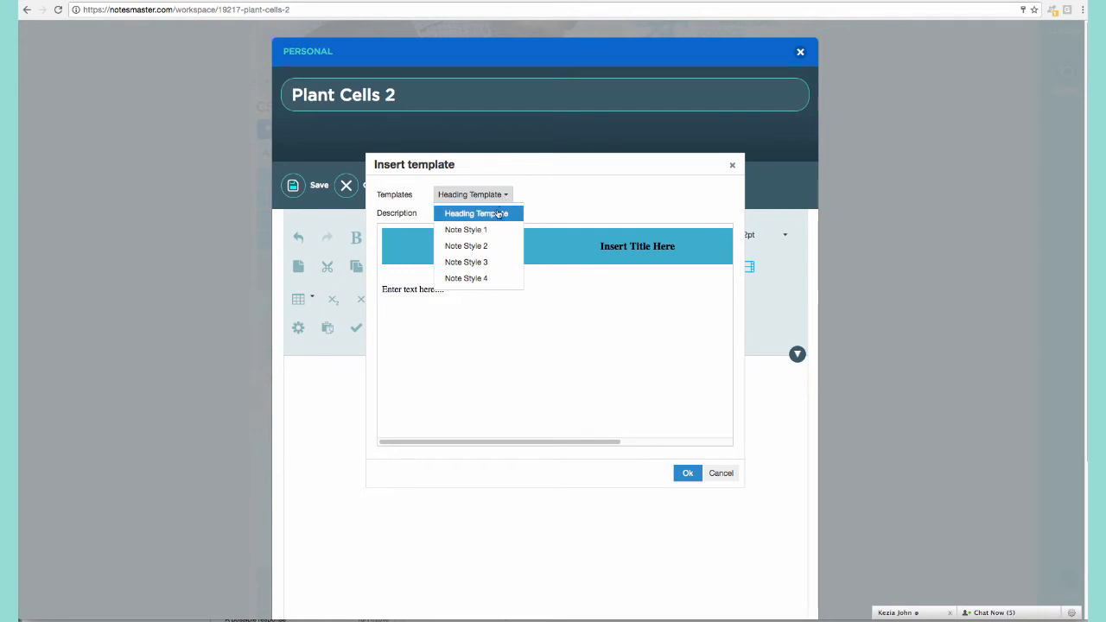
left_click(484, 234)
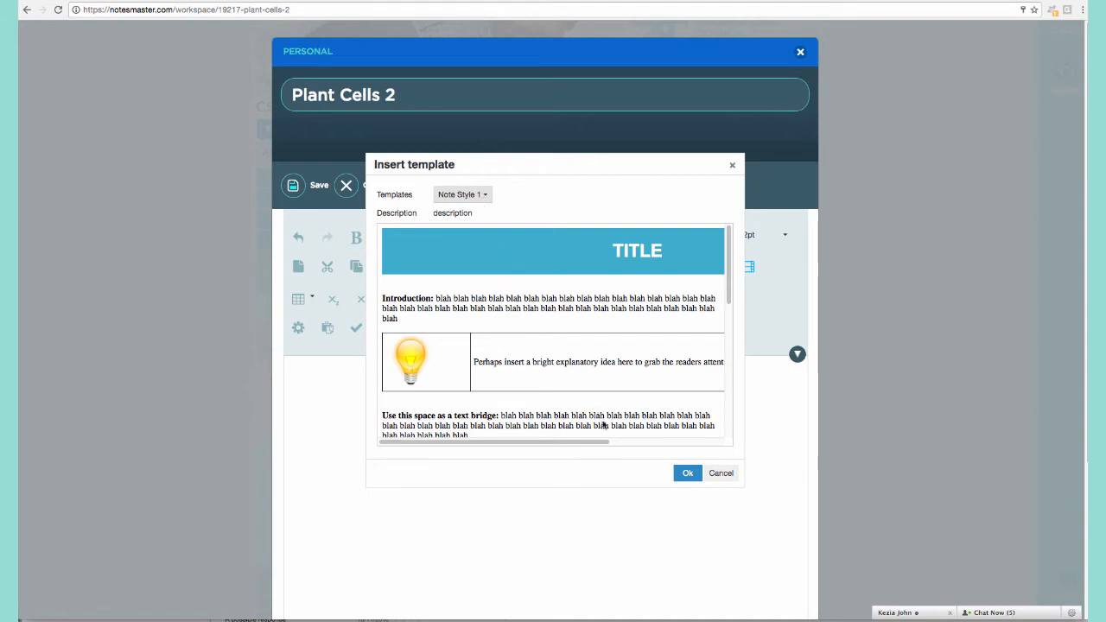
left_click(688, 472)
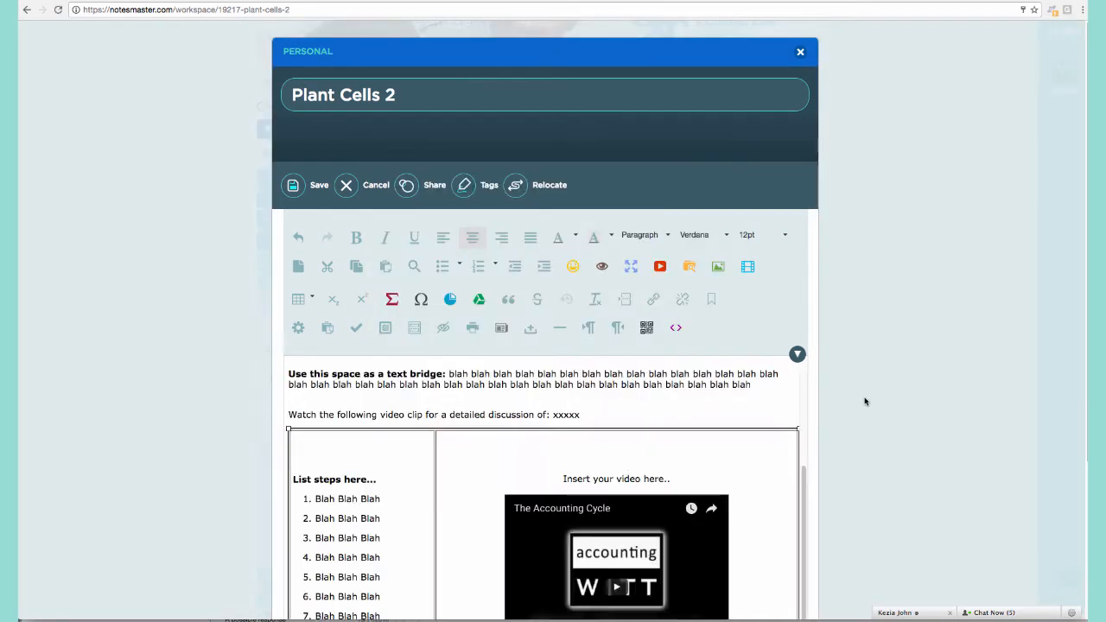
scroll(863, 400, "down", 3)
scroll(689, 371, "up", 5)
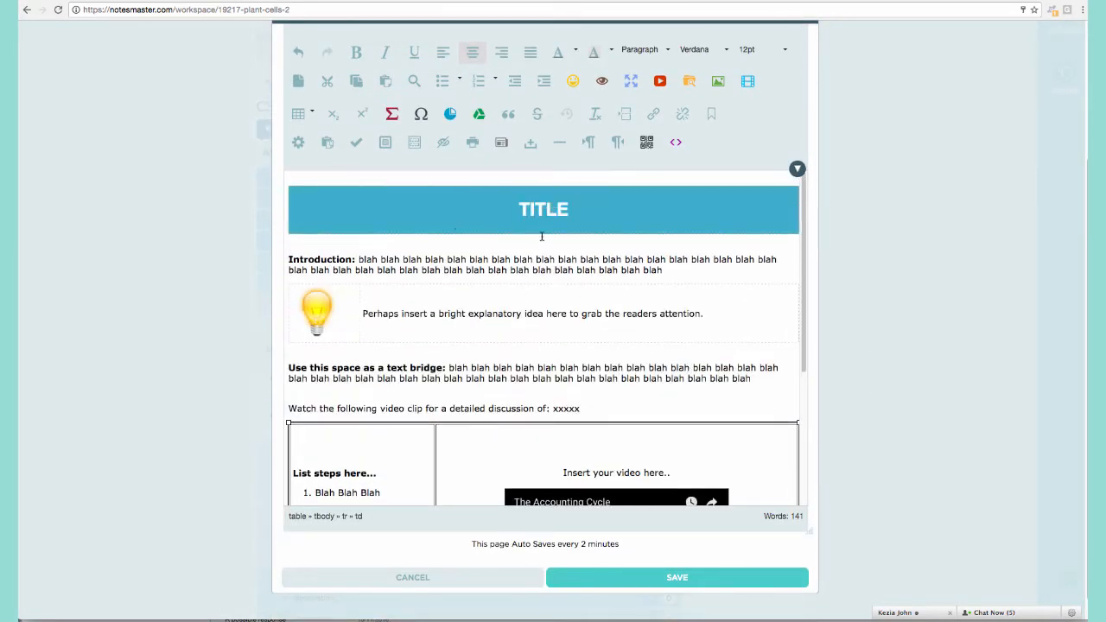
Make the Introduction read 'A plant cell is.....' and delete the filler blahs.
left_click(359, 260)
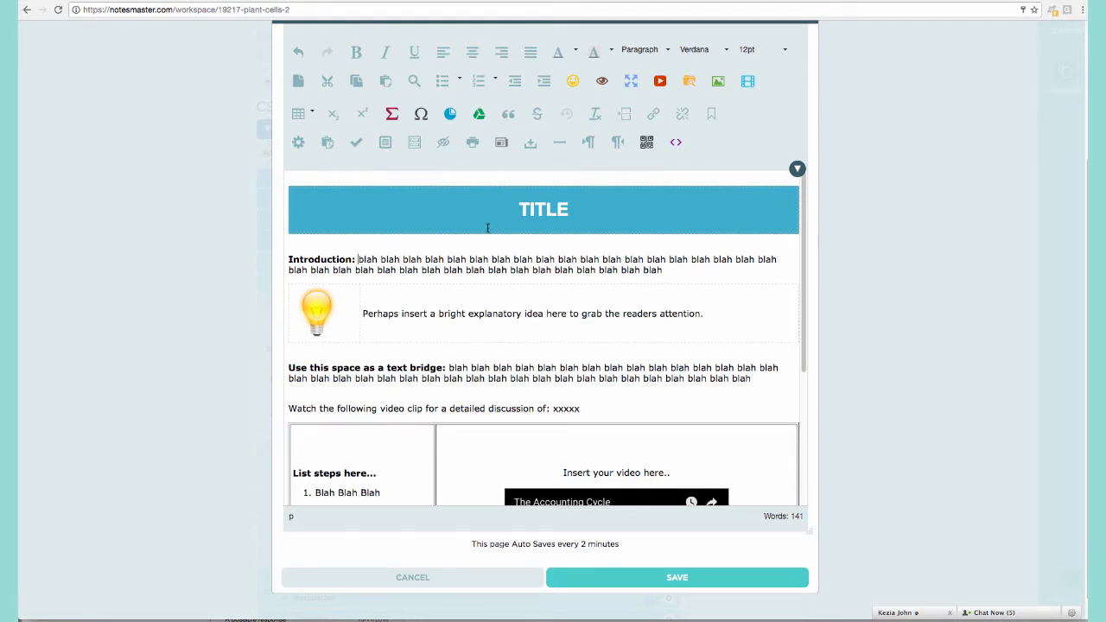
type("A plant ")
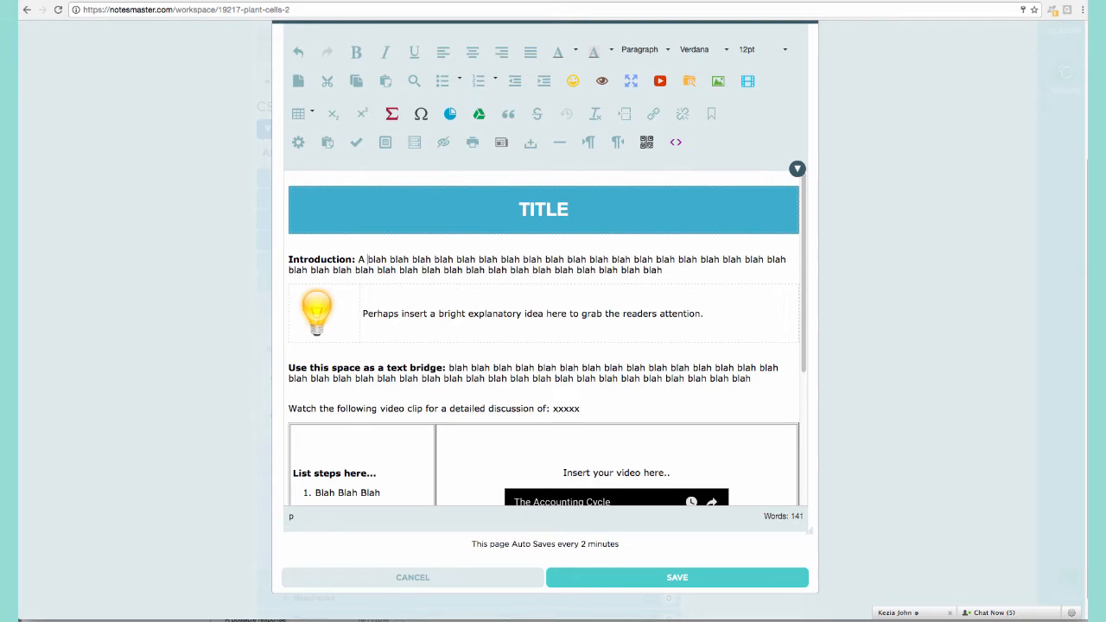
type("celll is.....")
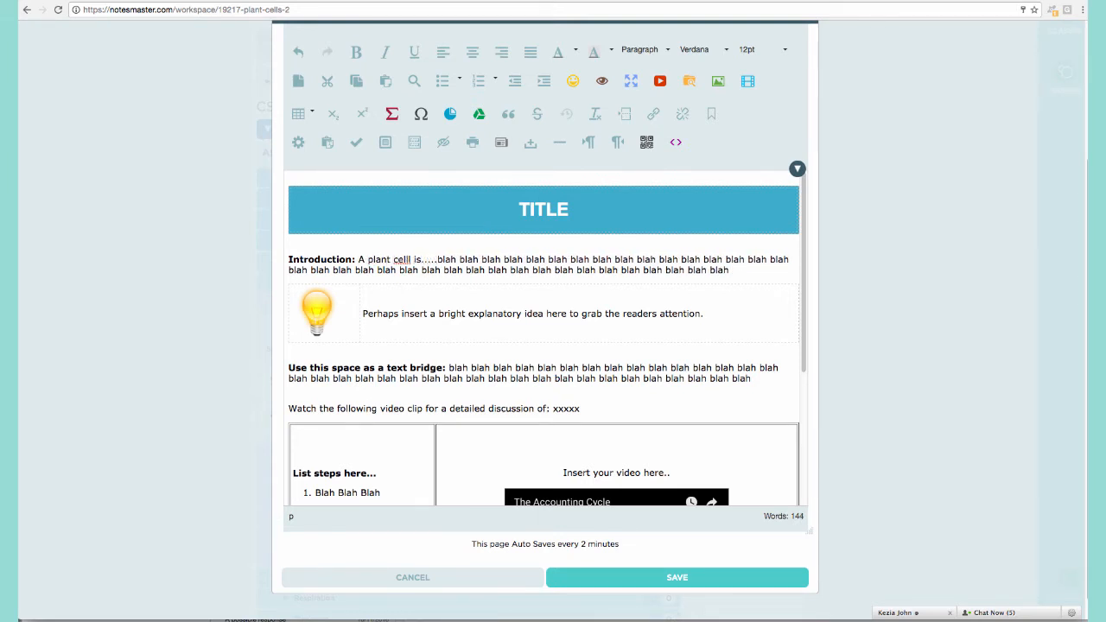
key("Left")
key("Left")
key("BackSpace")
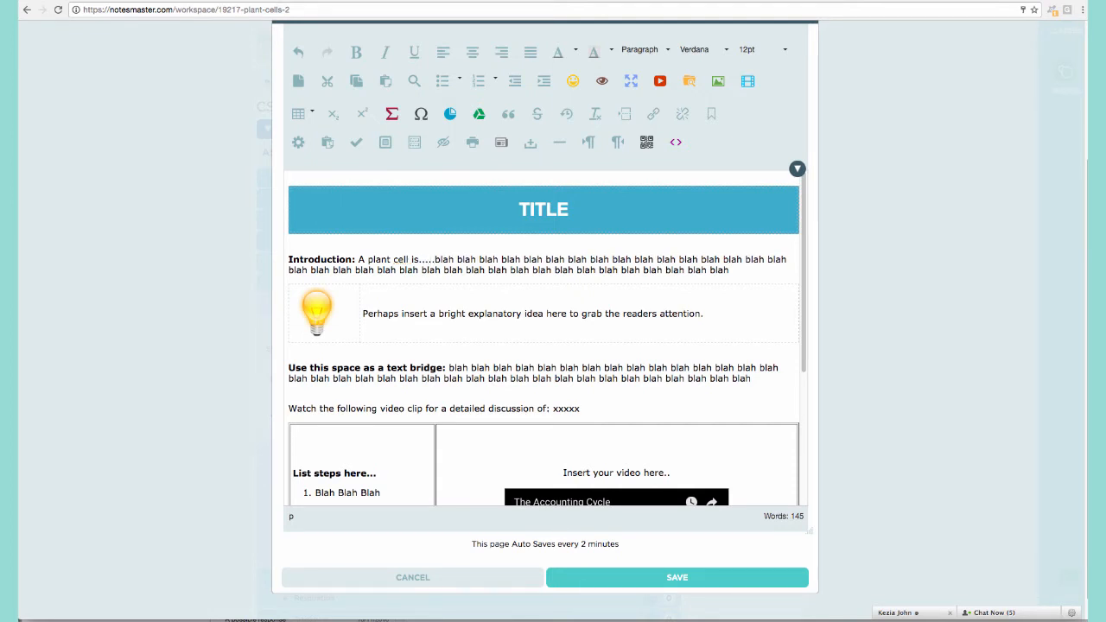
key("shift+Down")
key("BackSpace")
key("shift+End")
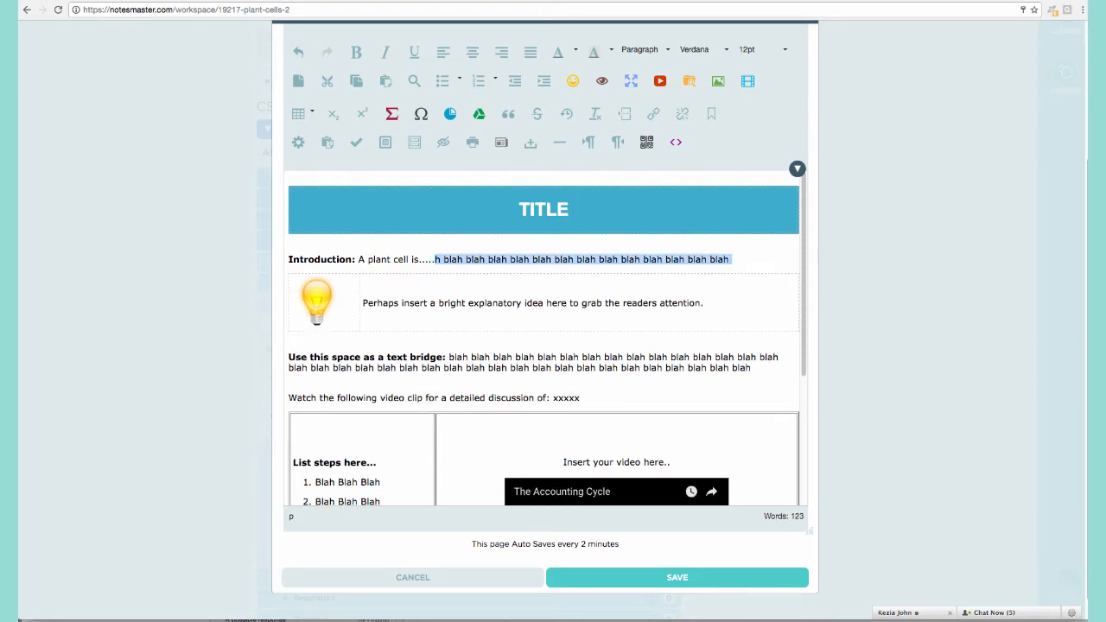
key("BackSpace")
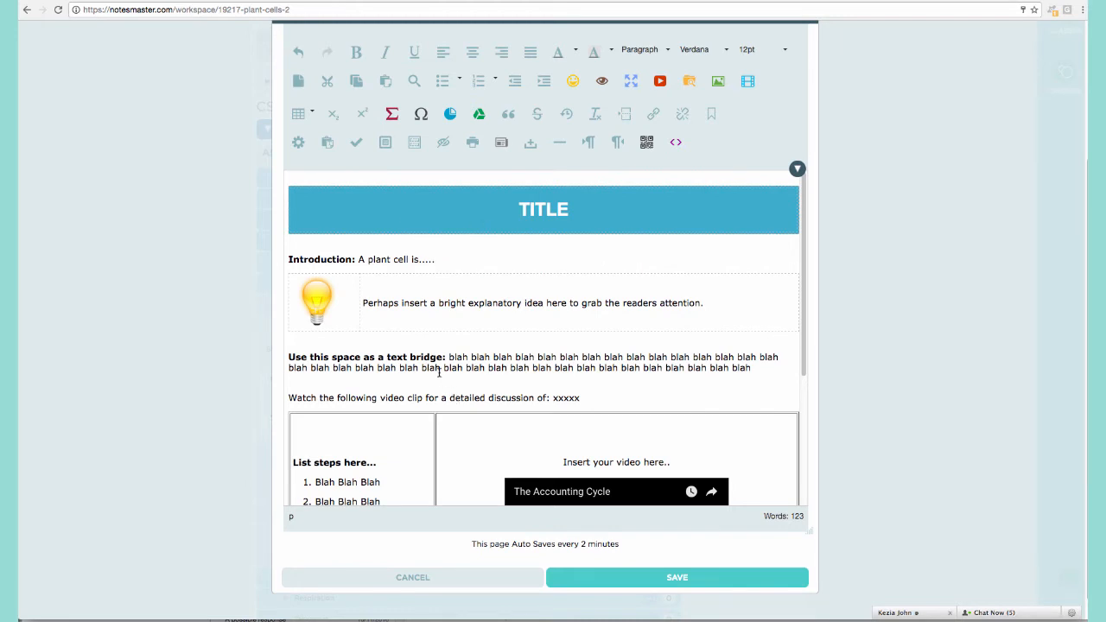
Change the lightbulb tip to 'Plant cells differ from animal cells by the following characteristics.'.
left_click(401, 303)
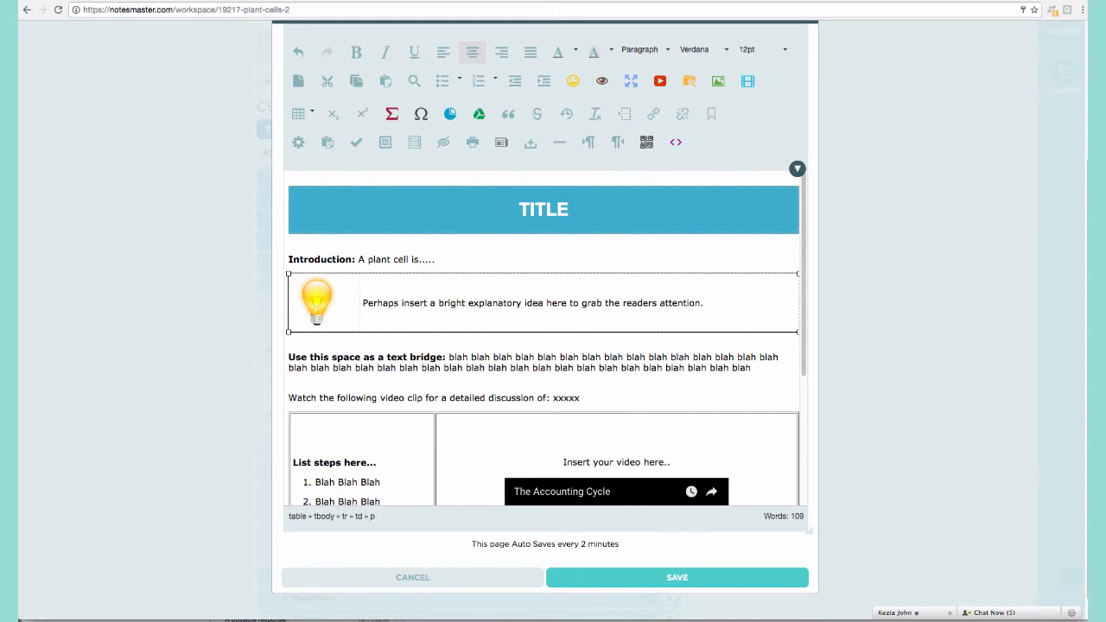
key("BackSpace")
key("BackSpace")
key("BackSpace")
key("BackSpace")
key("BackSpace")
key("BackSpace")
key("BackSpace")
key("BackSpace")
key("BackSpace")
key("BackSpace")
key("BackSpace")
key("BackSpace")
key("BackSpace")
key("BackSpace")
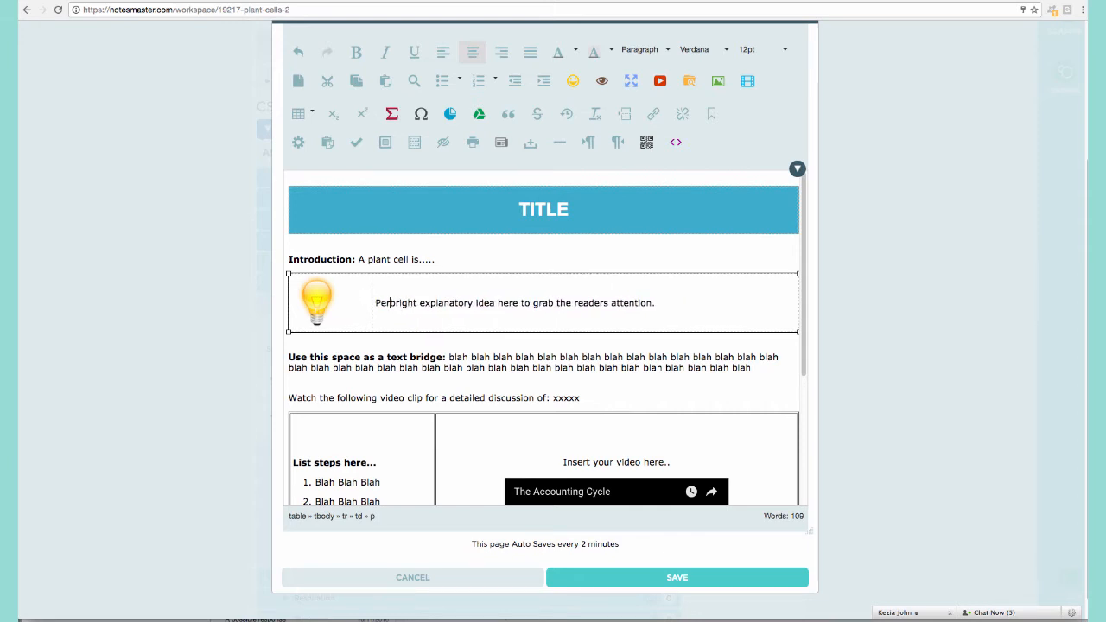
key("BackSpace")
key("BackSpace")
key("BackSpace")
type("Plan")
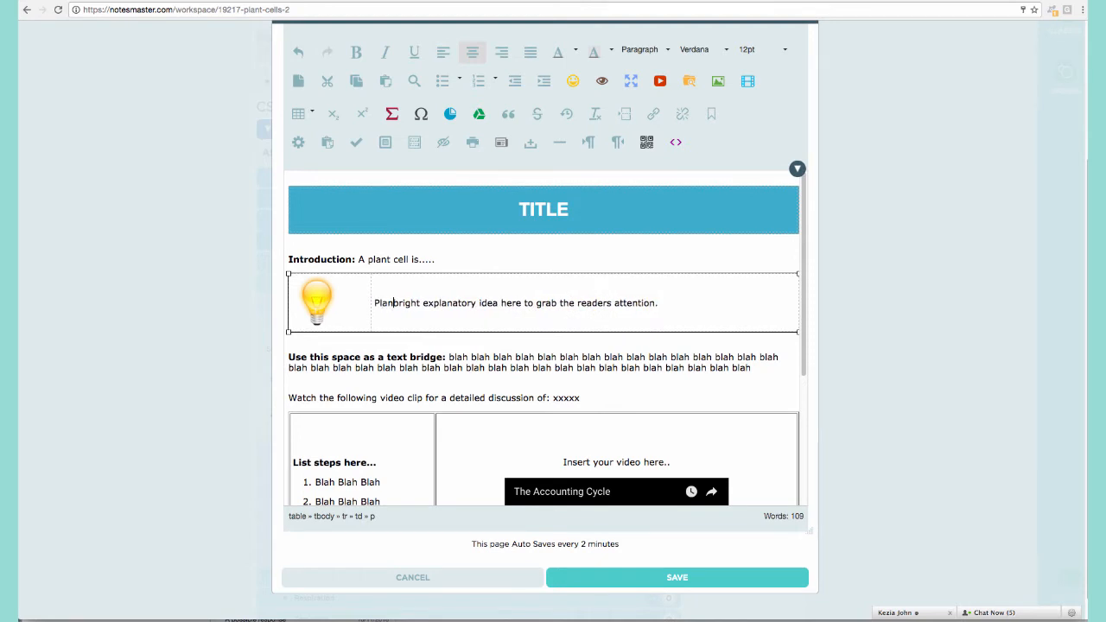
type("t cells di")
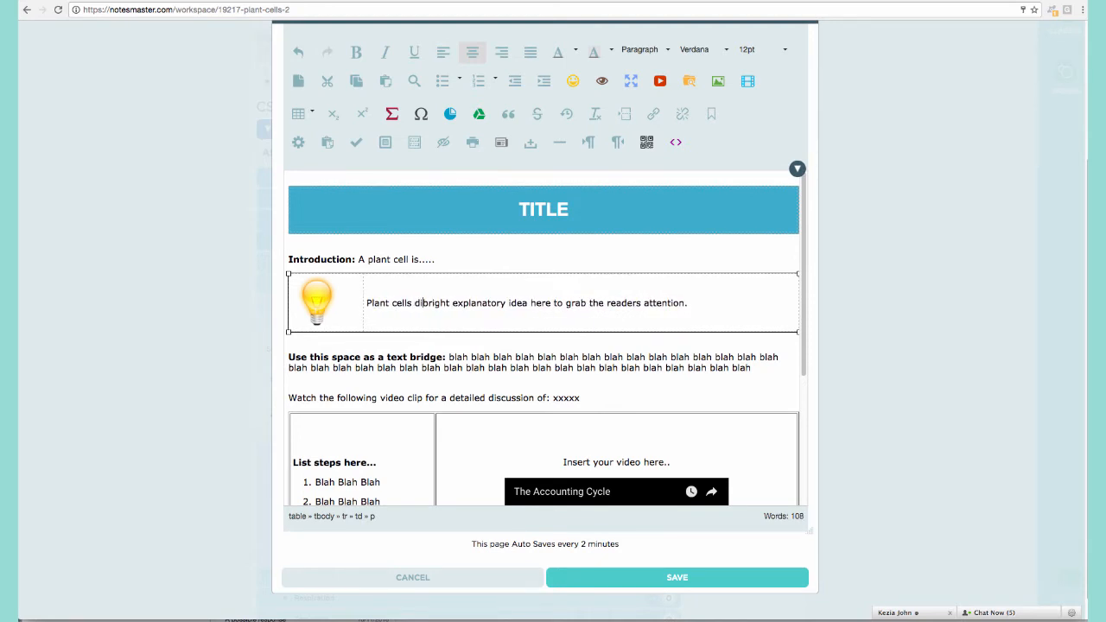
type("ffer from a")
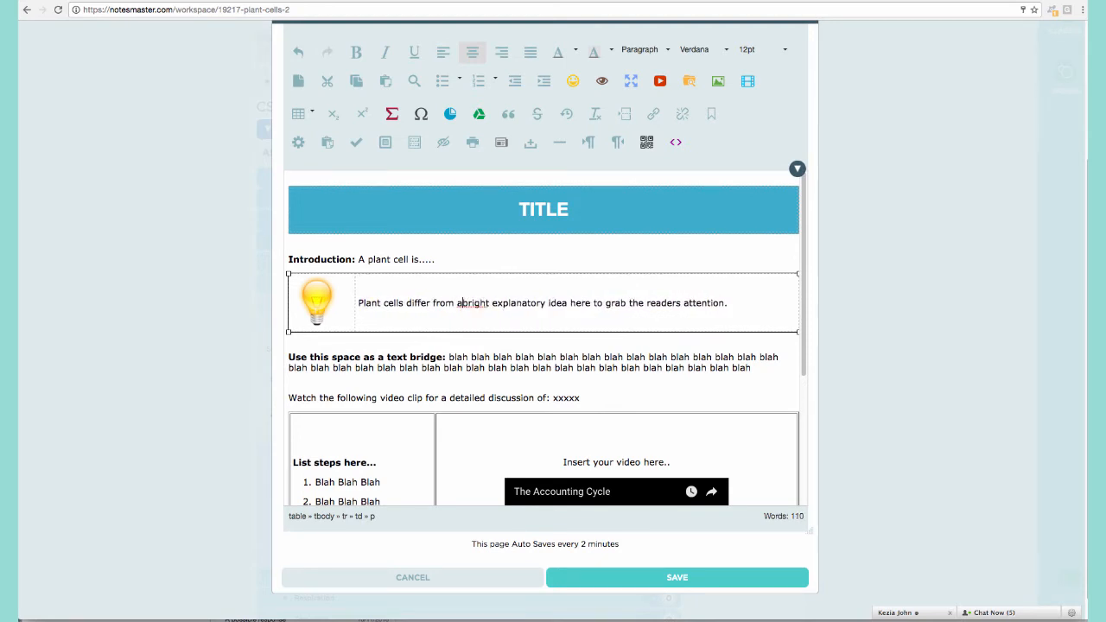
type("nimal cells ")
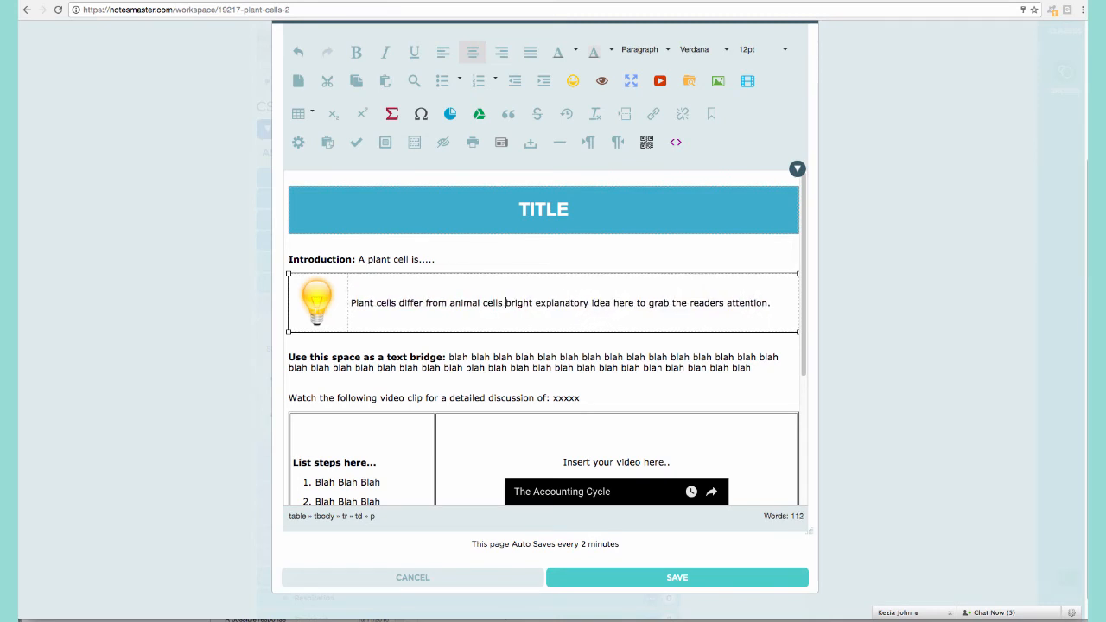
type("b")
type("y the follo")
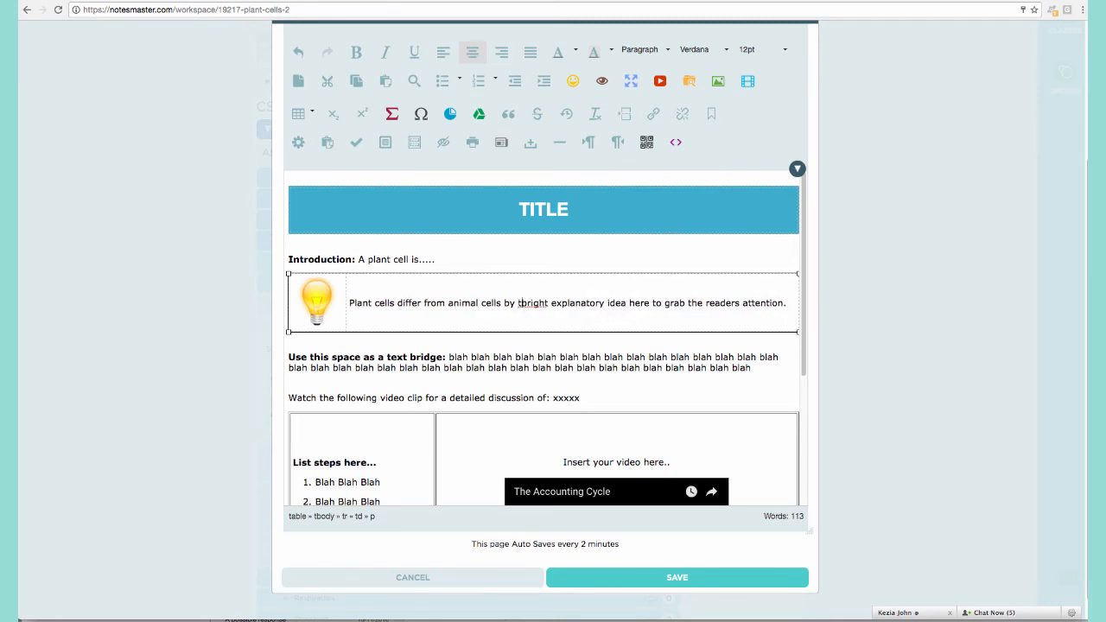
type("wing charac")
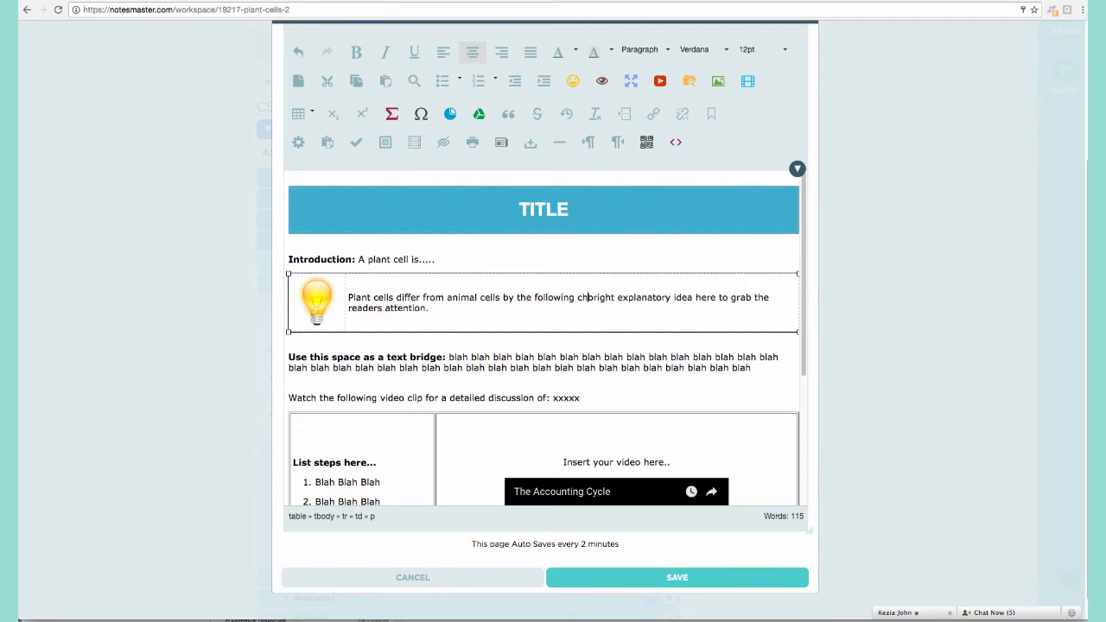
type("teristics")
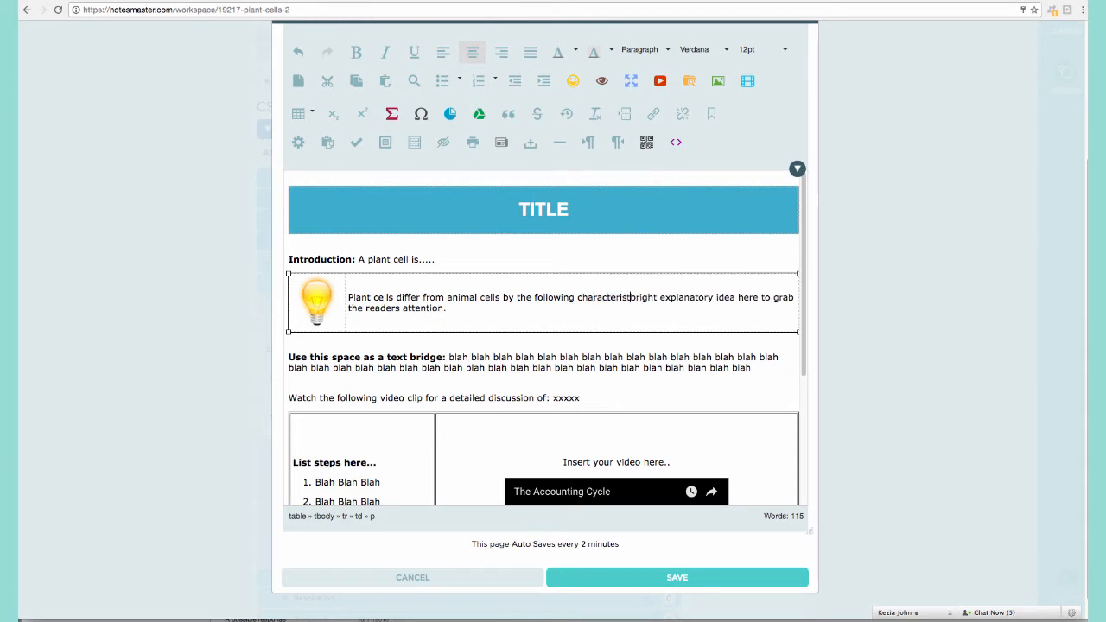
left_click_drag(642, 297, 470, 309)
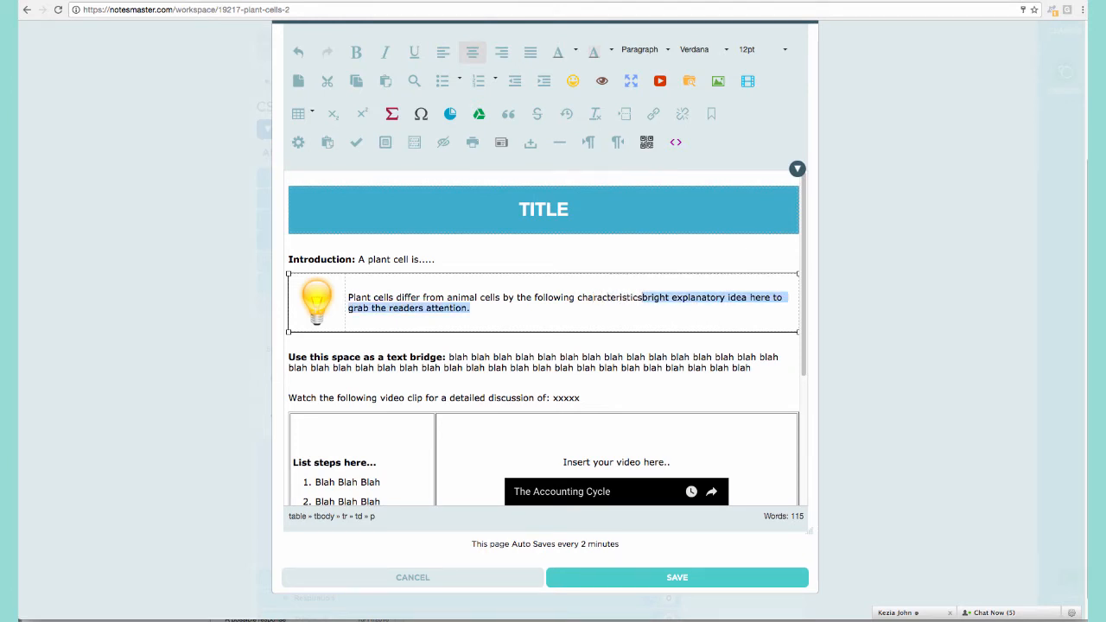
key("BackSpace")
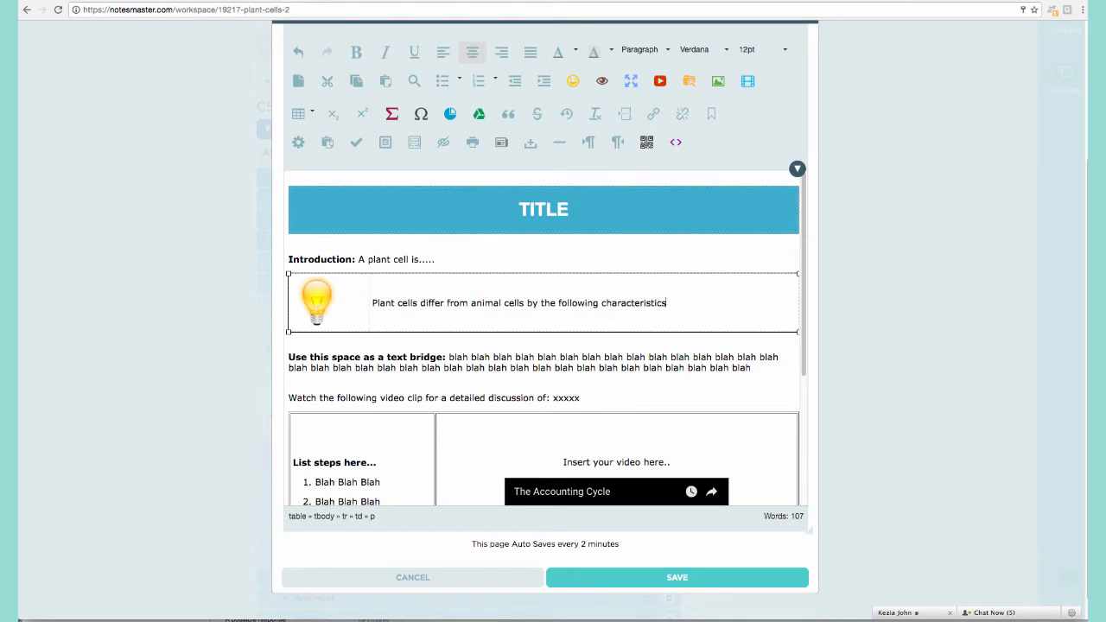
type(".")
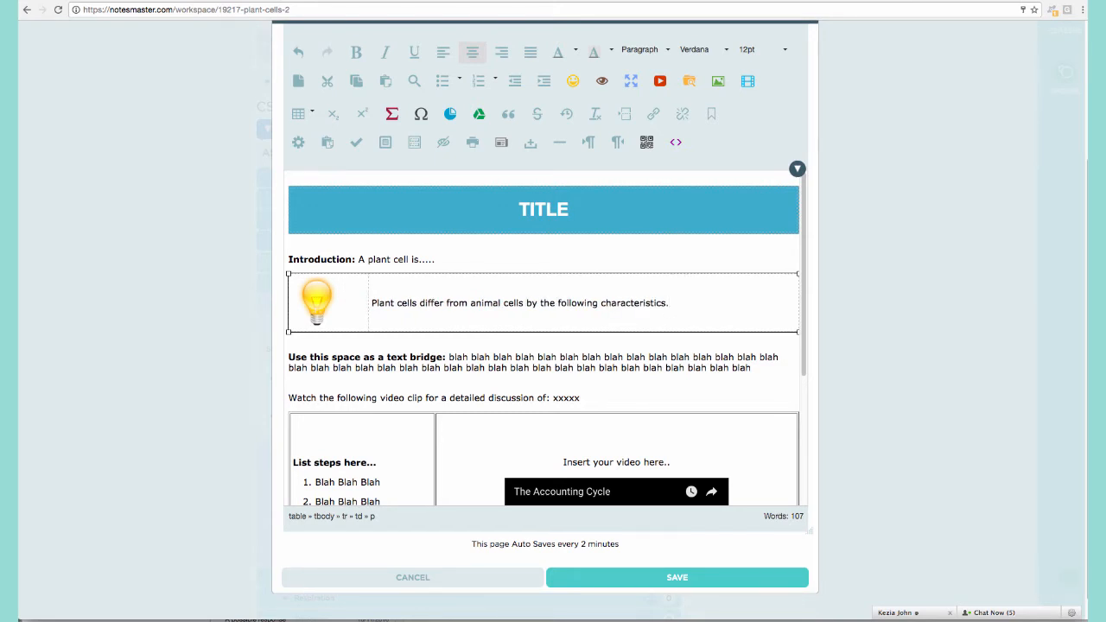
left_click(467, 263)
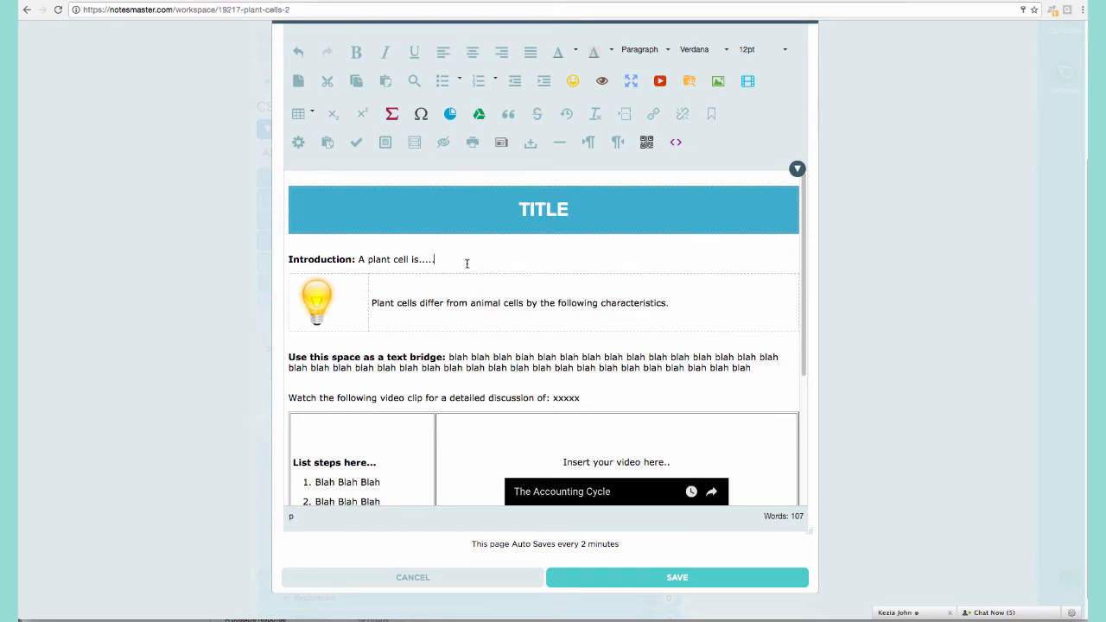
Replace the TITLE banner text with 'Plant Cells'.
left_click(537, 210)
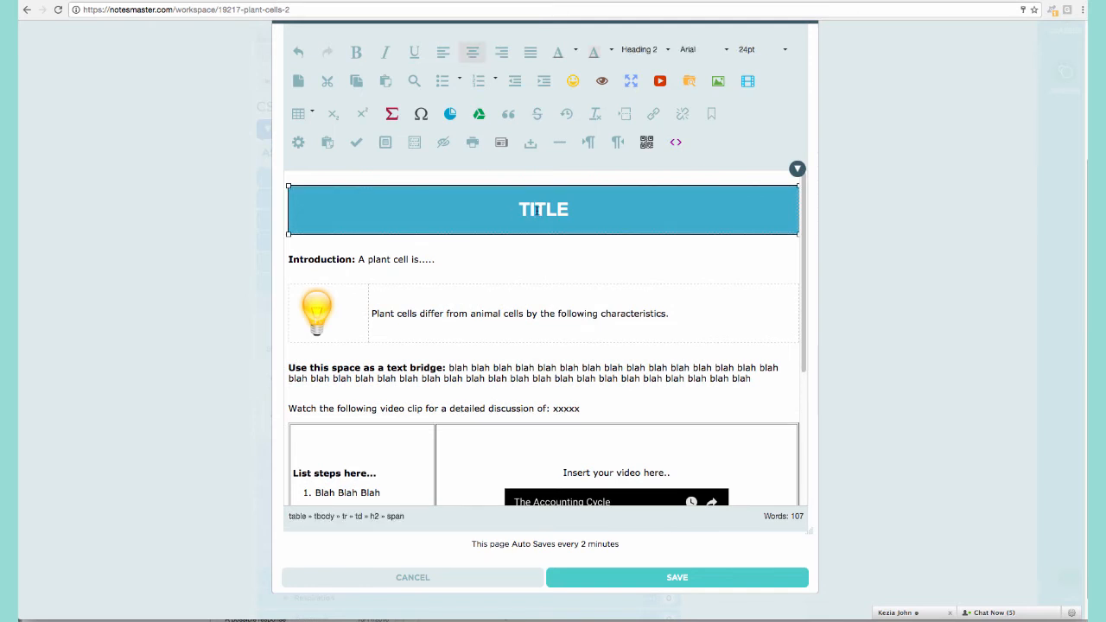
key("BackSpace")
type("Plant Cells")
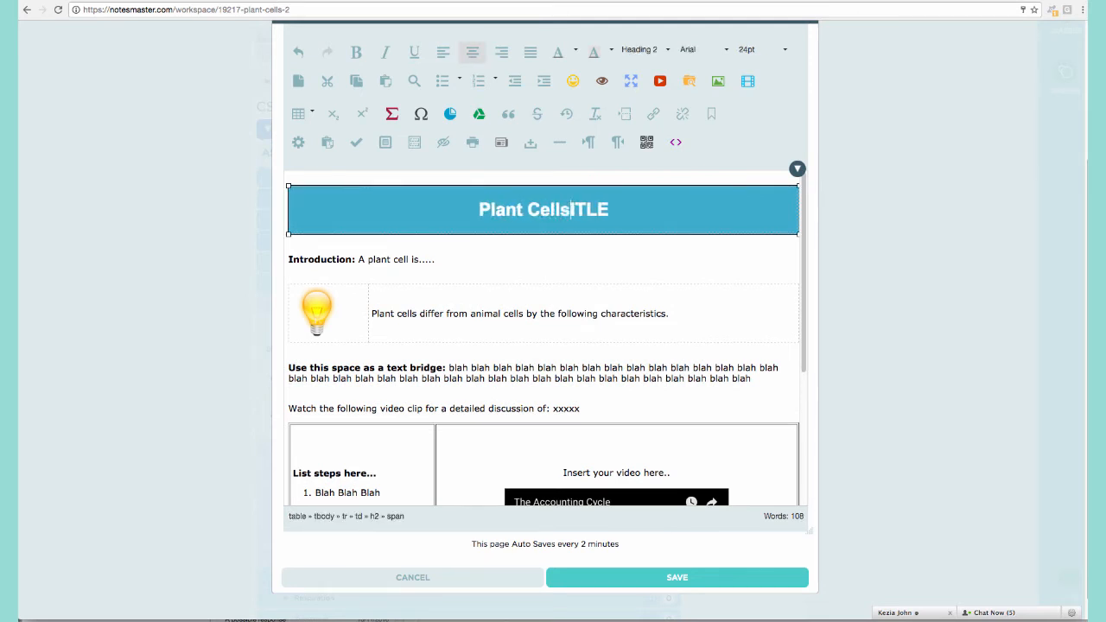
key("Delete")
key("Delete")
key("Delete")
key("Delete")
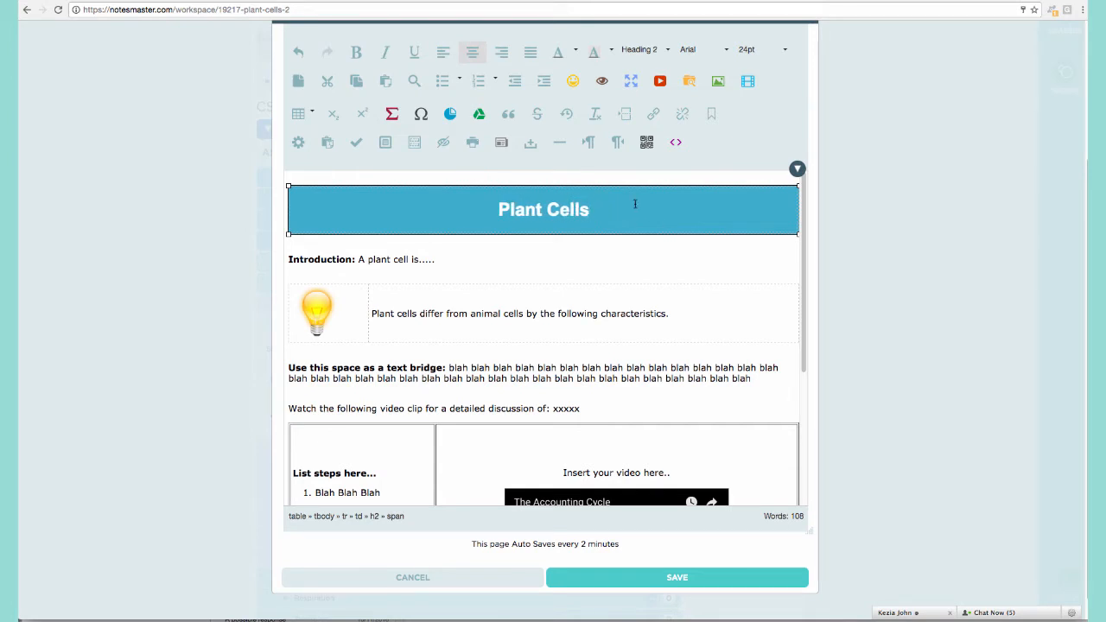
Colour the Plant Cells heading white, after trying black and purple first.
left_click_drag(500, 210, 585, 210)
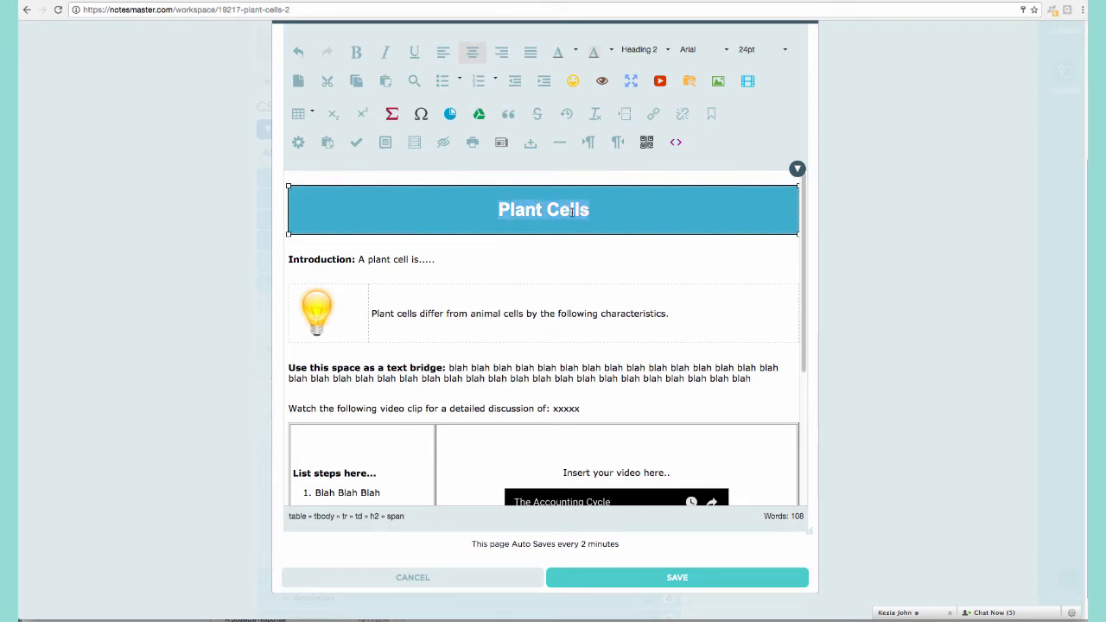
left_click(575, 49)
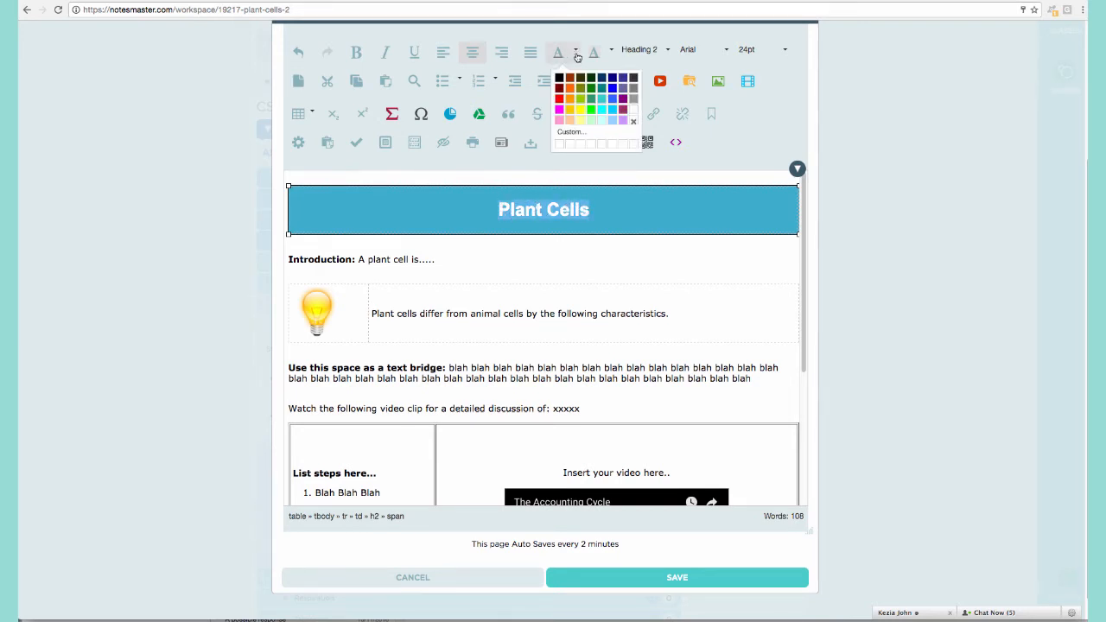
left_click(559, 79)
left_click(610, 197)
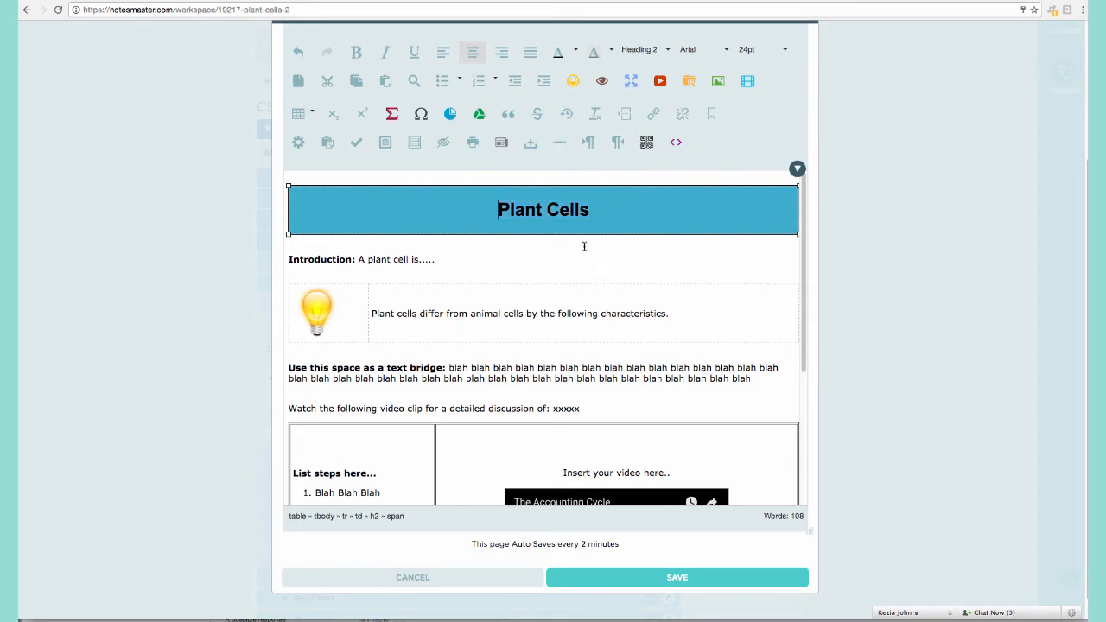
left_click_drag(499, 209, 589, 210)
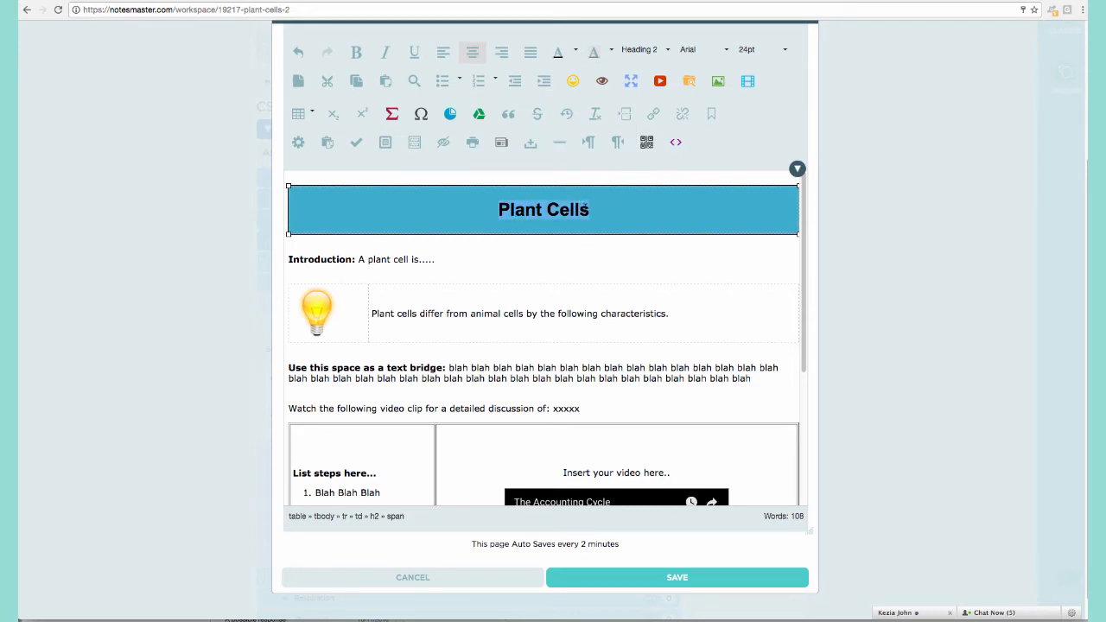
left_click(574, 51)
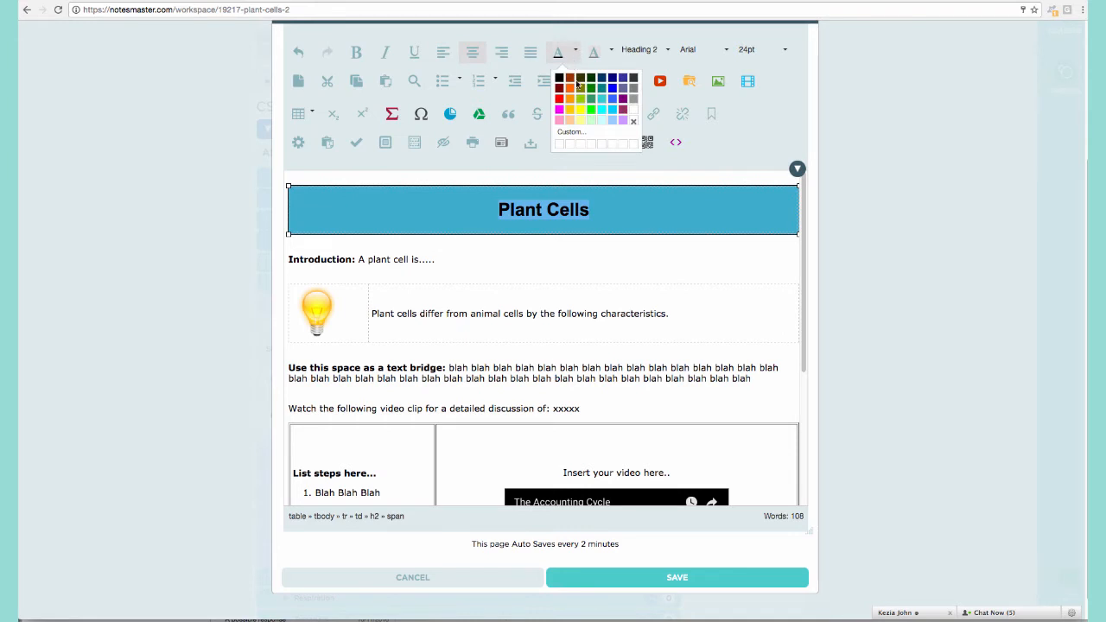
left_click(622, 110)
left_click(598, 271)
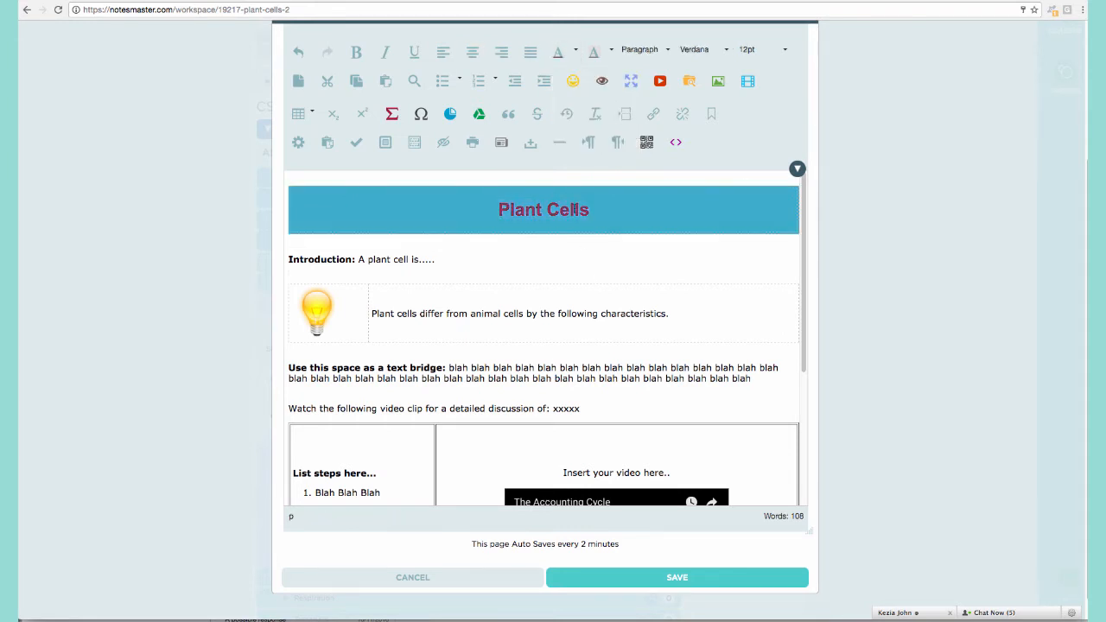
left_click_drag(590, 209, 498, 207)
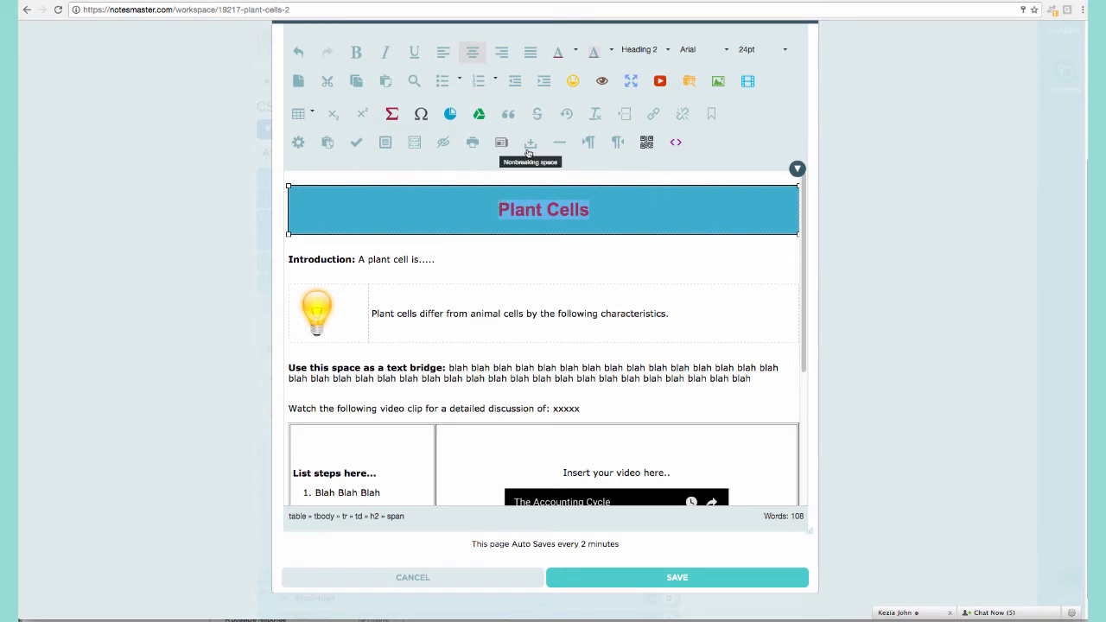
left_click(574, 51)
left_click(636, 114)
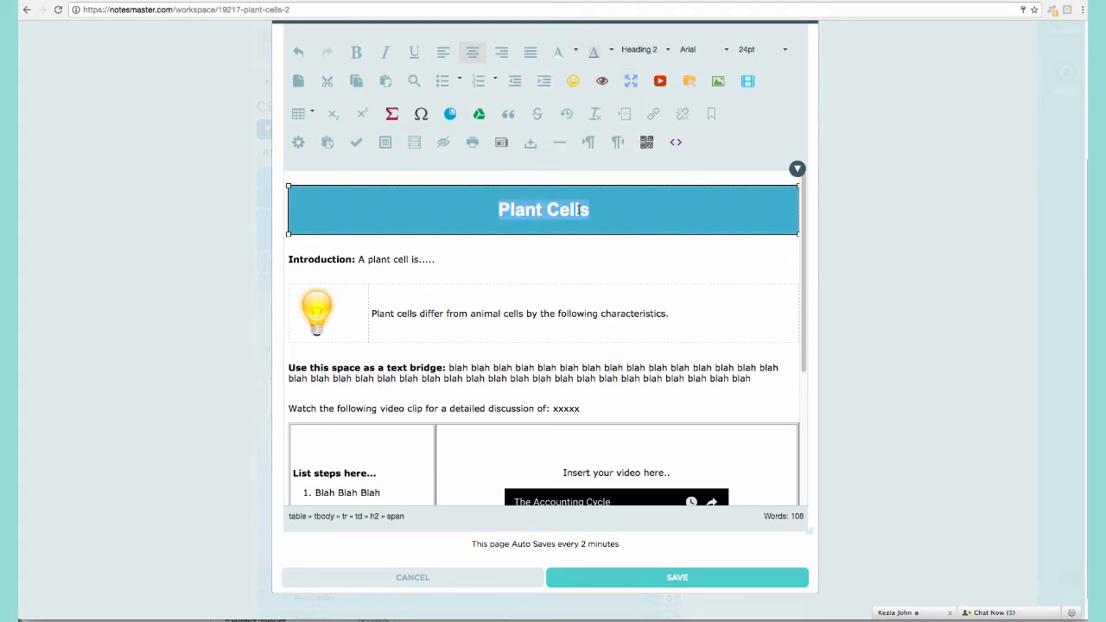
left_click(529, 267)
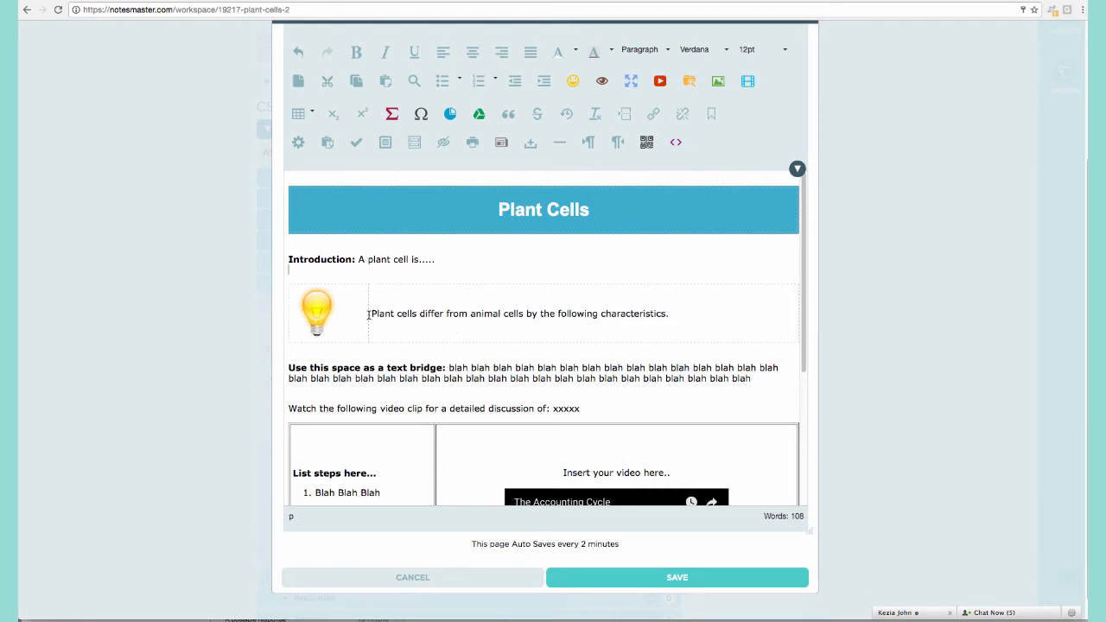
Replace the blah filler in the text bridge with 'Plant cells contain.....'.
scroll(384, 324, "down", 2)
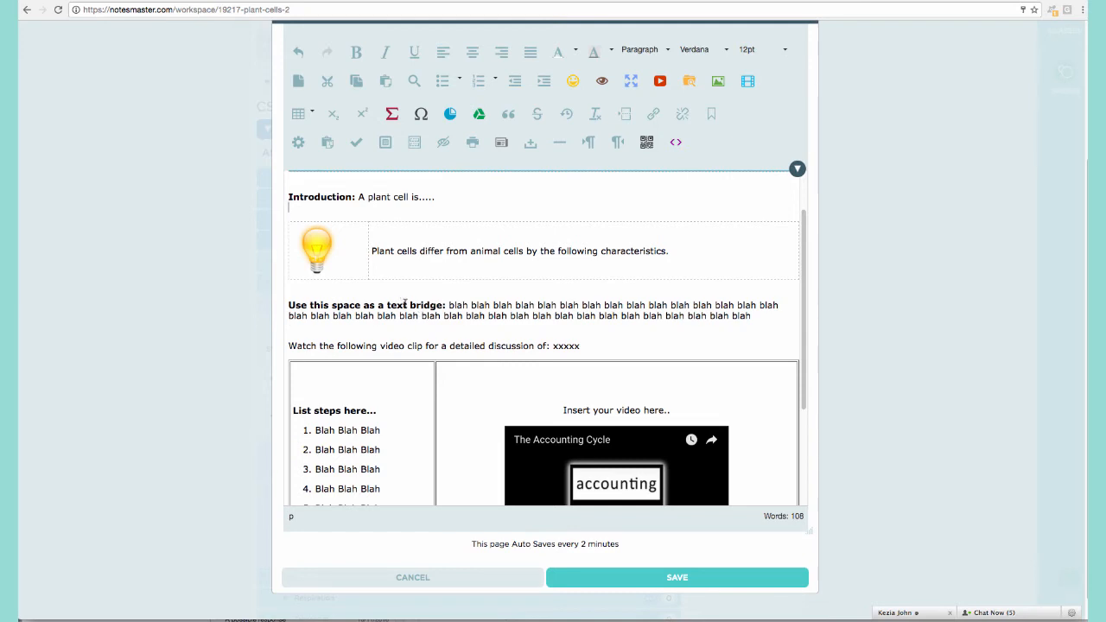
left_click_drag(447, 307, 724, 314)
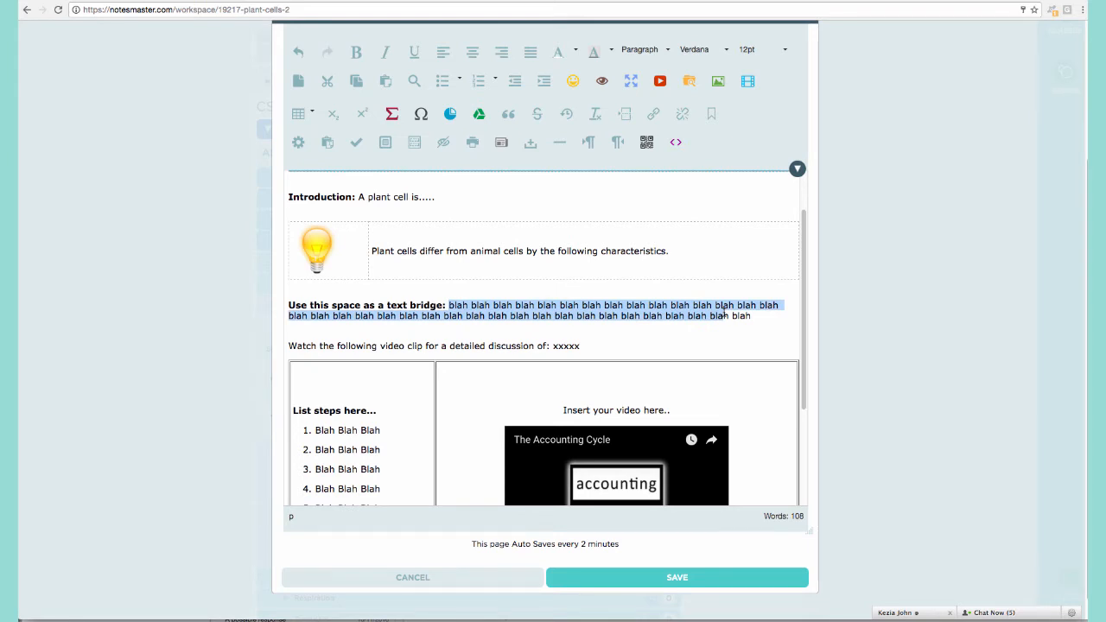
type("PLant cells")
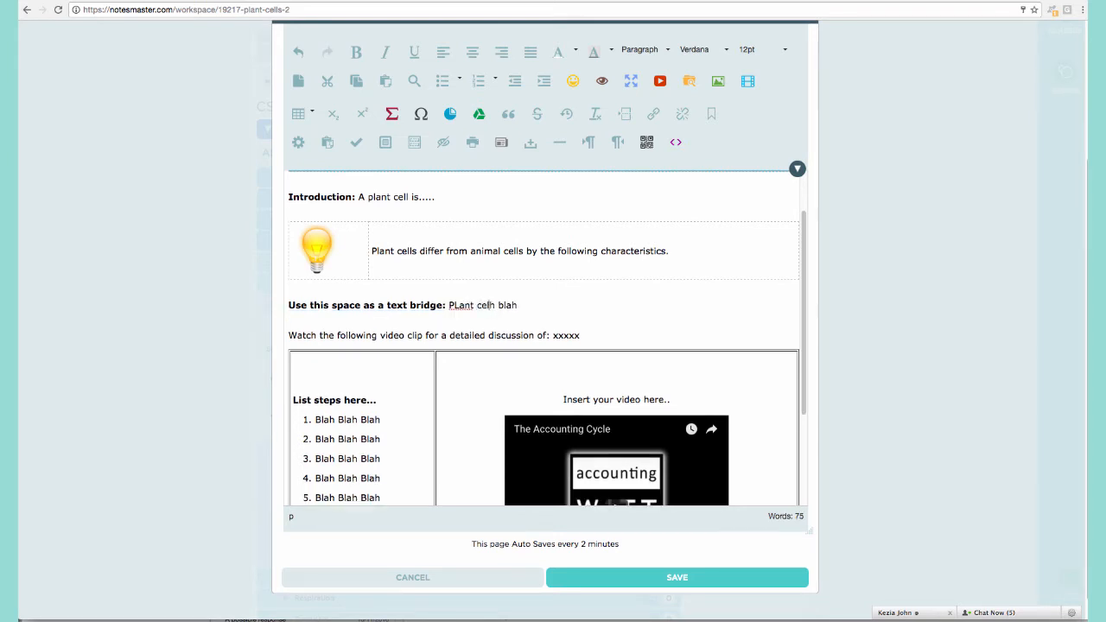
type(" contain.....")
key("Left")
key("Left")
key("Left")
key("Left")
key("Left")
key("Left")
key("BackSpace")
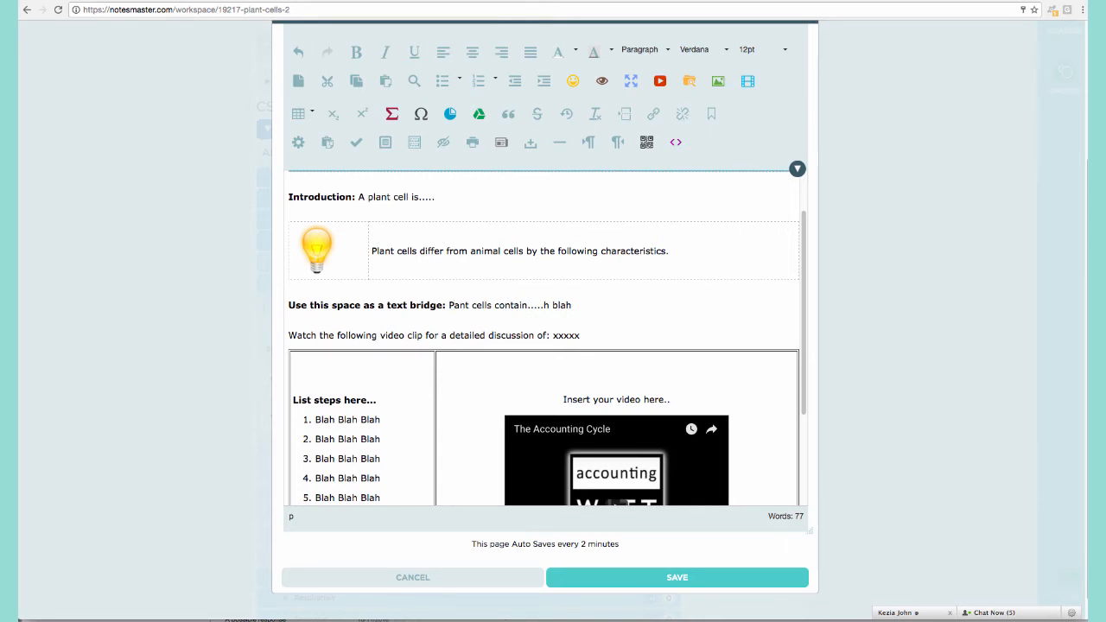
type("l")
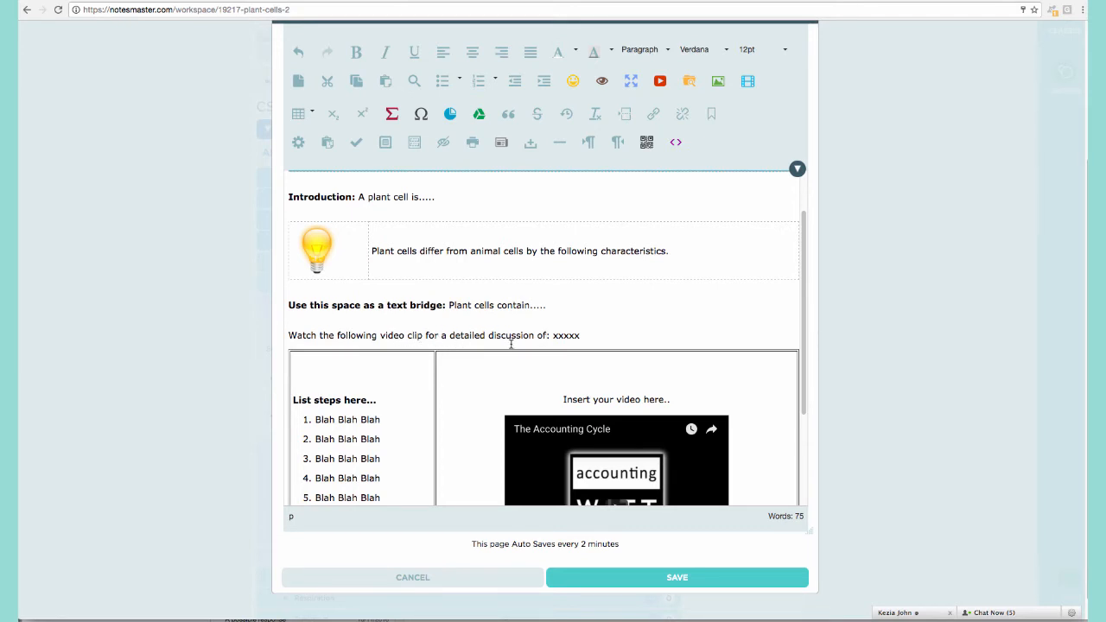
End the video line with 'cells' and select the embedded accounting video.
key("BackSpace")
type("ce")
key("BackSpace")
key("BackSpace")
key("BackSpace")
key("BackSpace")
scroll(510, 343, "down", 2)
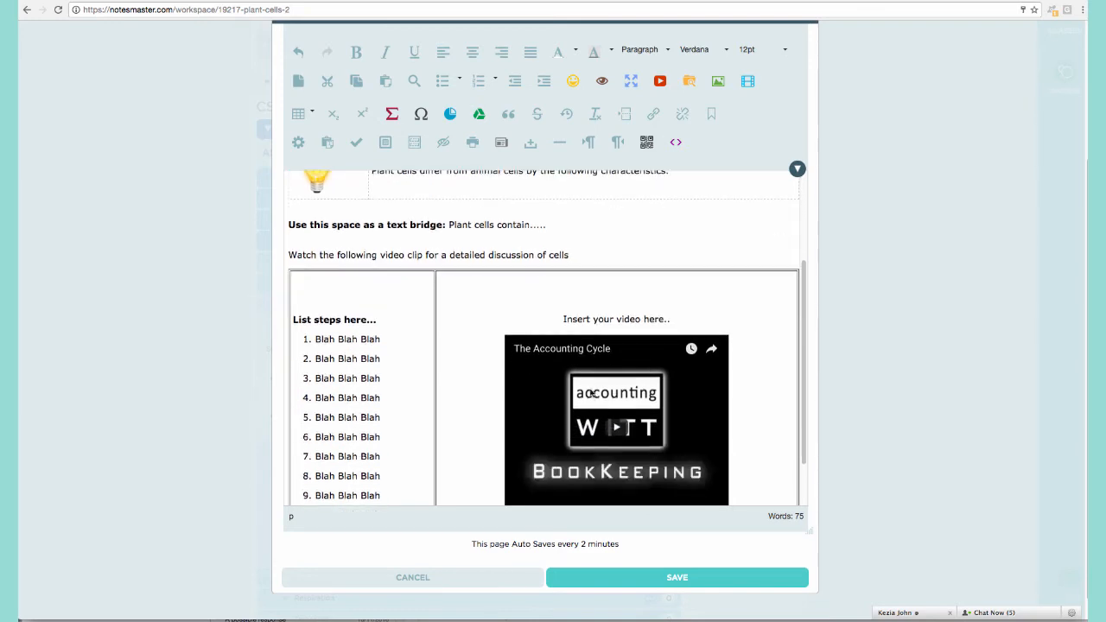
left_click(555, 387)
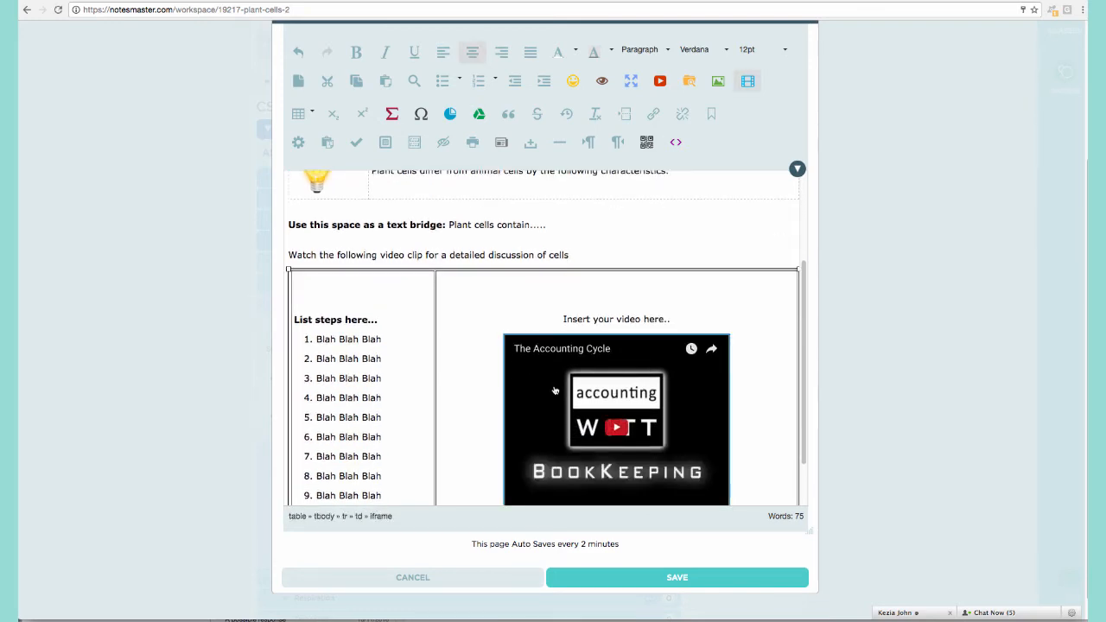
scroll(541, 379, "down", 1)
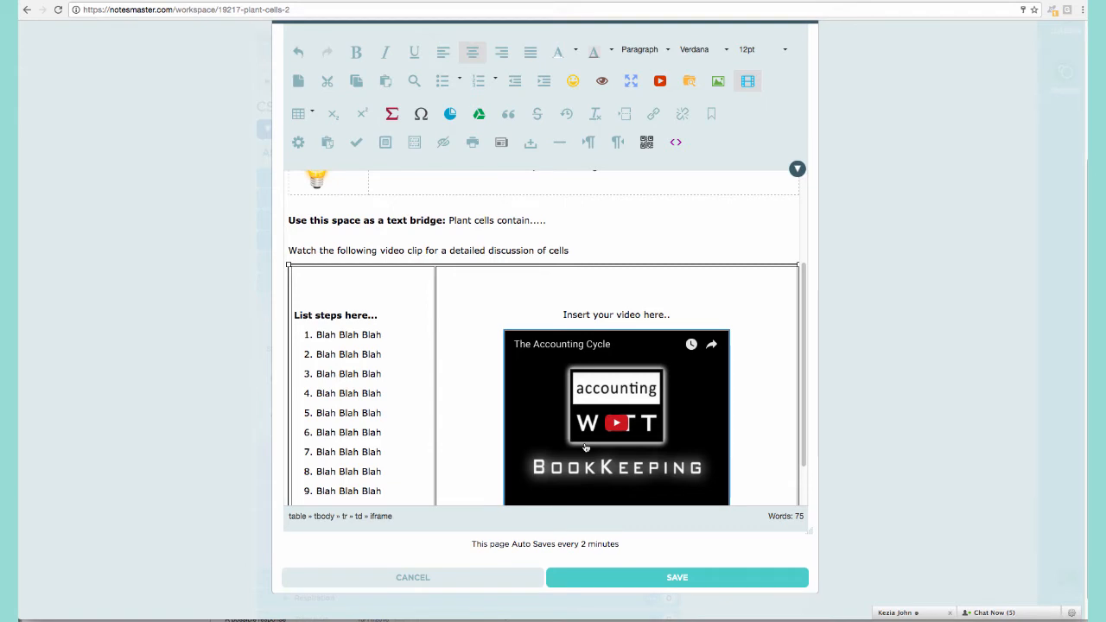
Search YouTube for 'plant cells vs' and pick '13 - Animal Cells vs Plant Cells'.
left_click(659, 80)
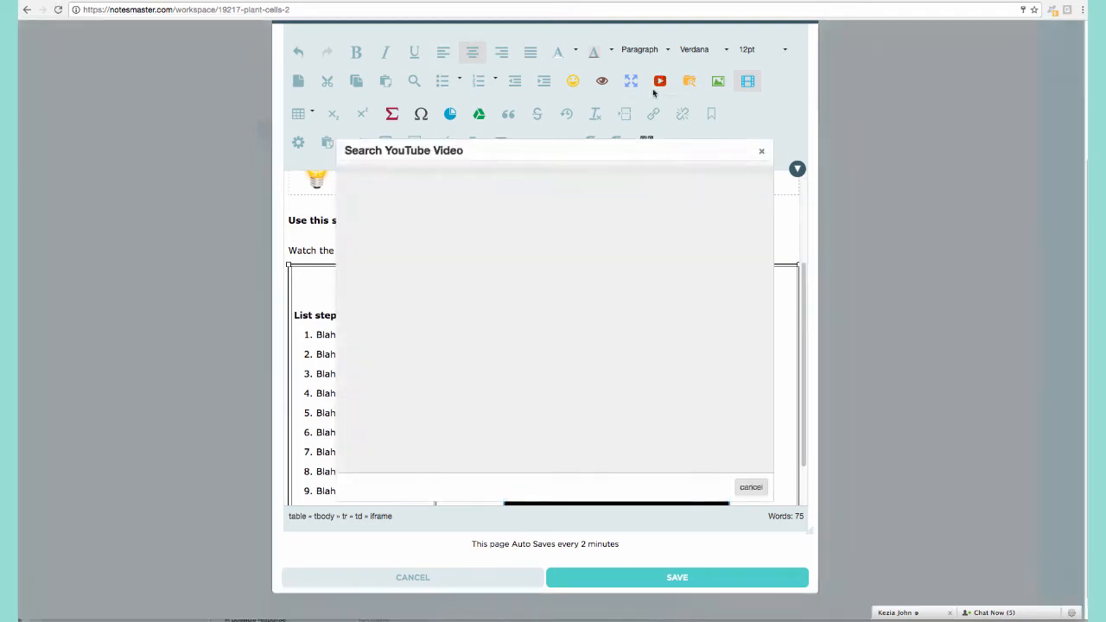
left_click(482, 177)
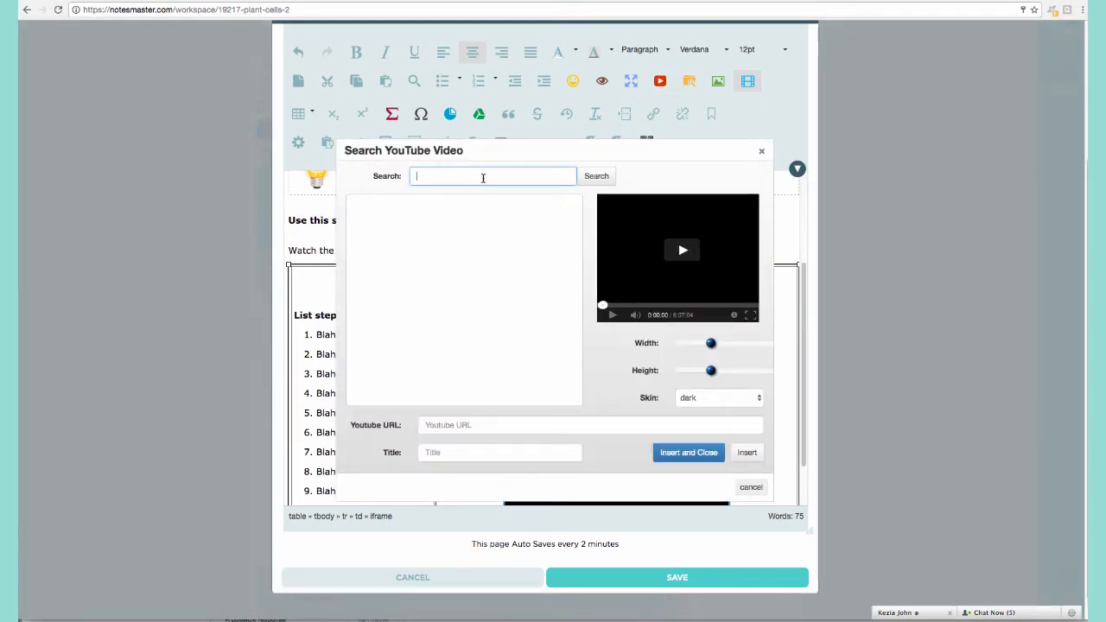
type("plant cells")
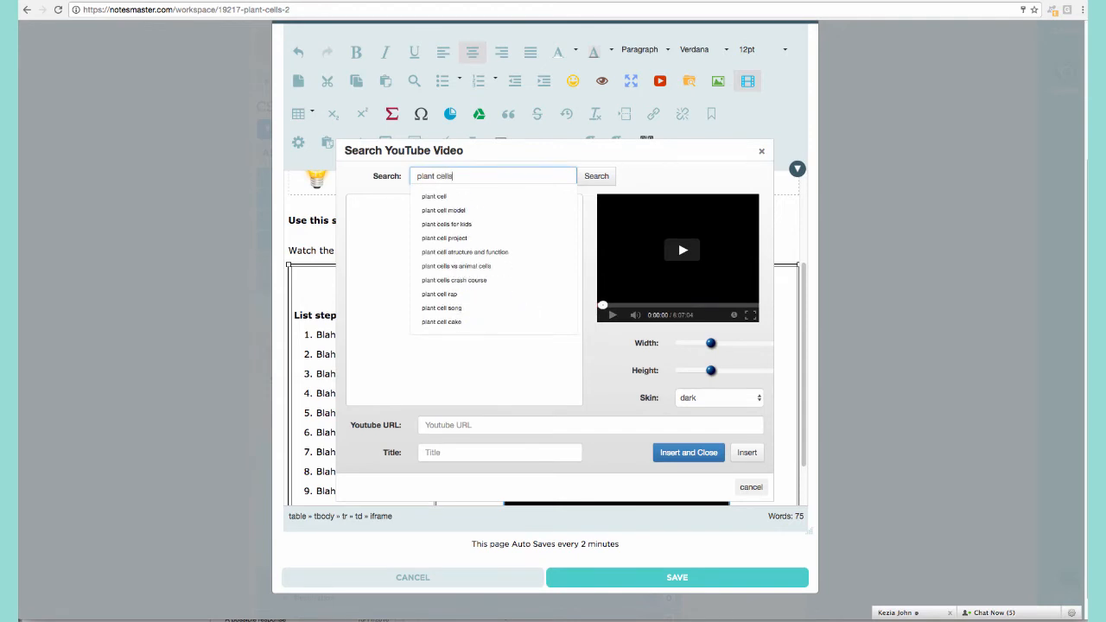
type(" vs an")
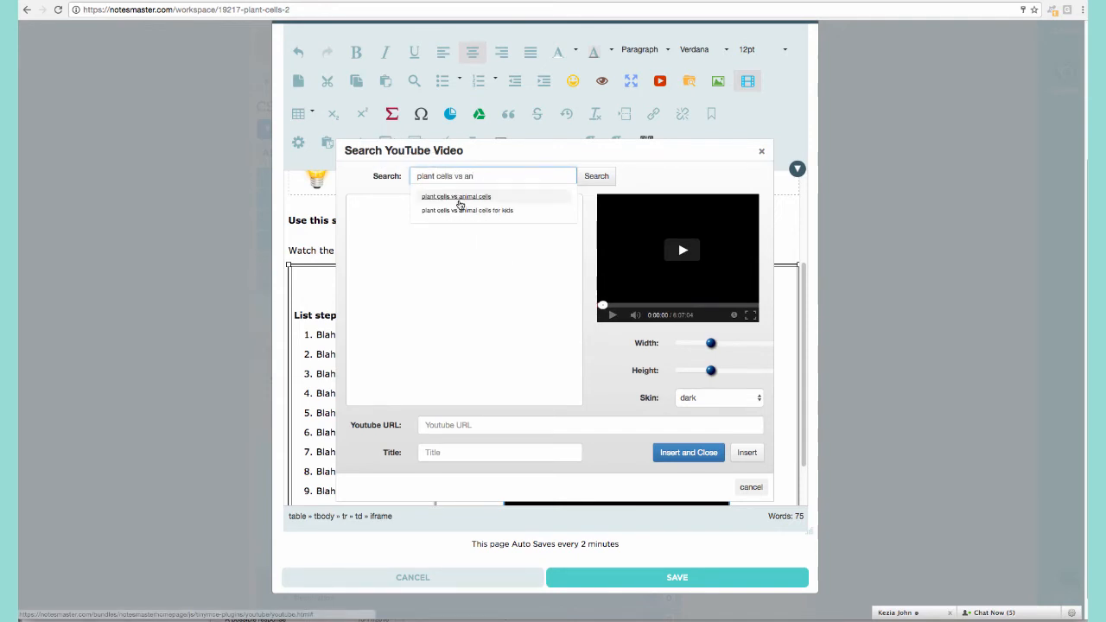
left_click(463, 197)
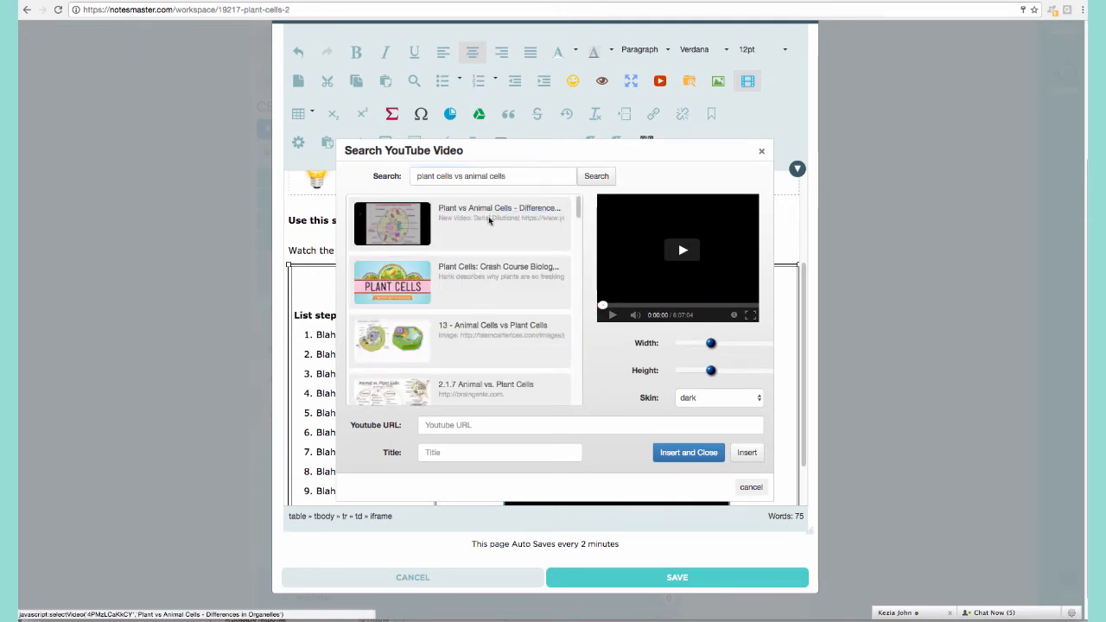
left_click(464, 328)
Preview the chosen video and insert it into the table cell.
left_click(682, 263)
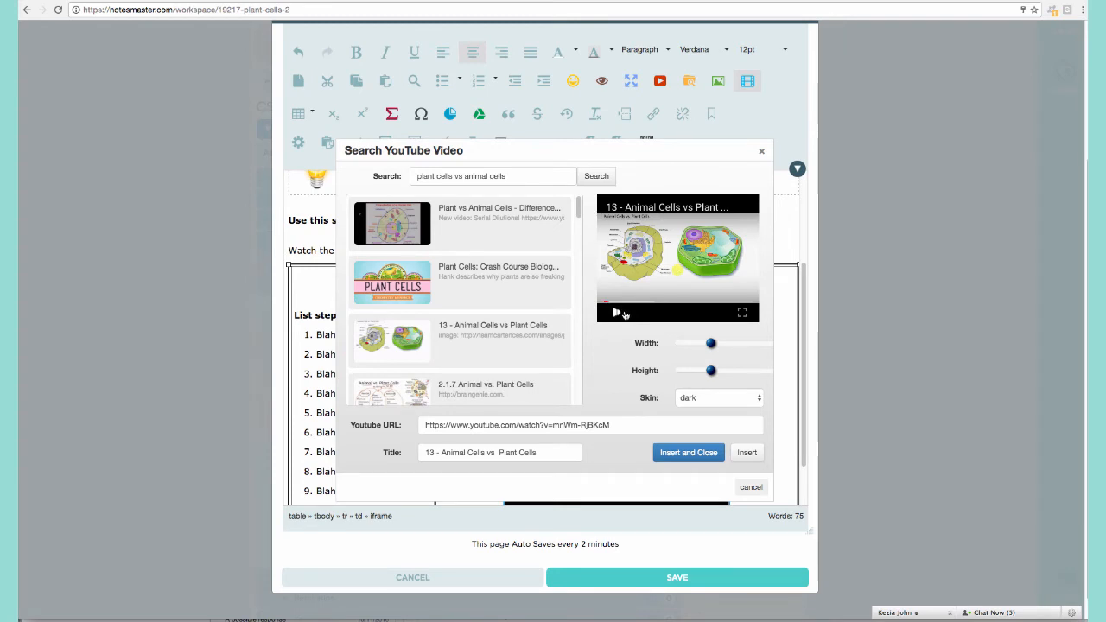
left_click(635, 303)
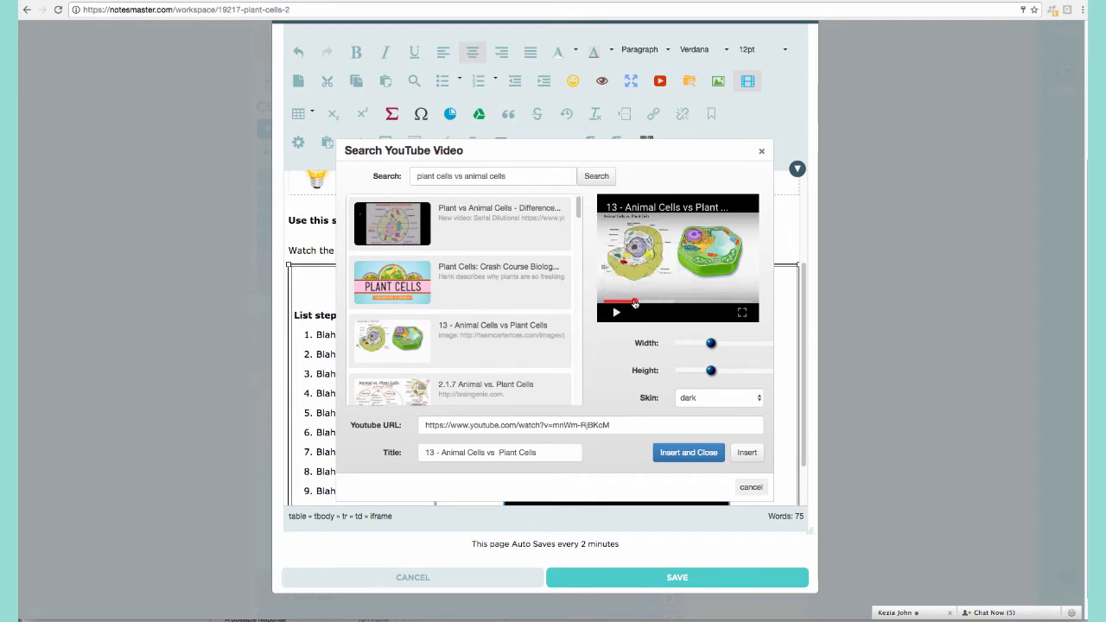
left_click(678, 303)
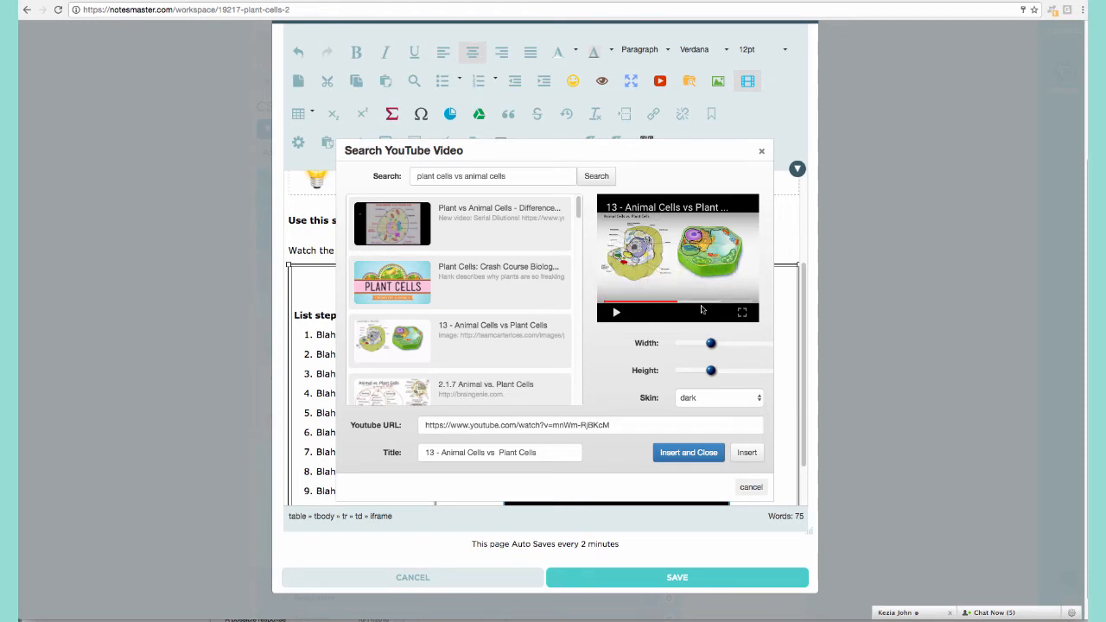
left_click(702, 301)
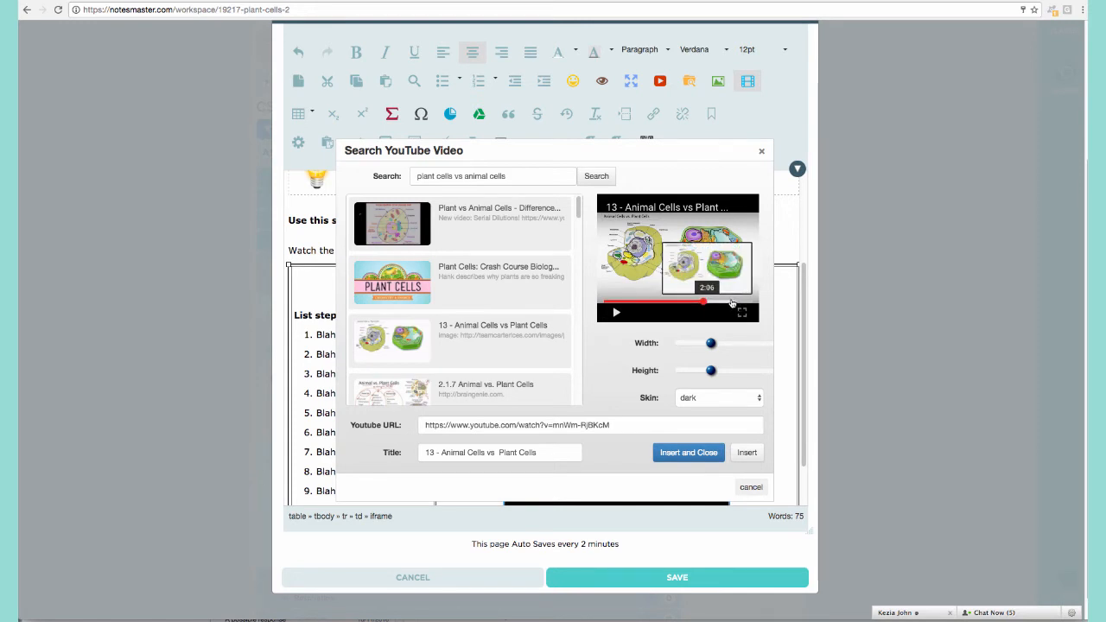
left_click(676, 453)
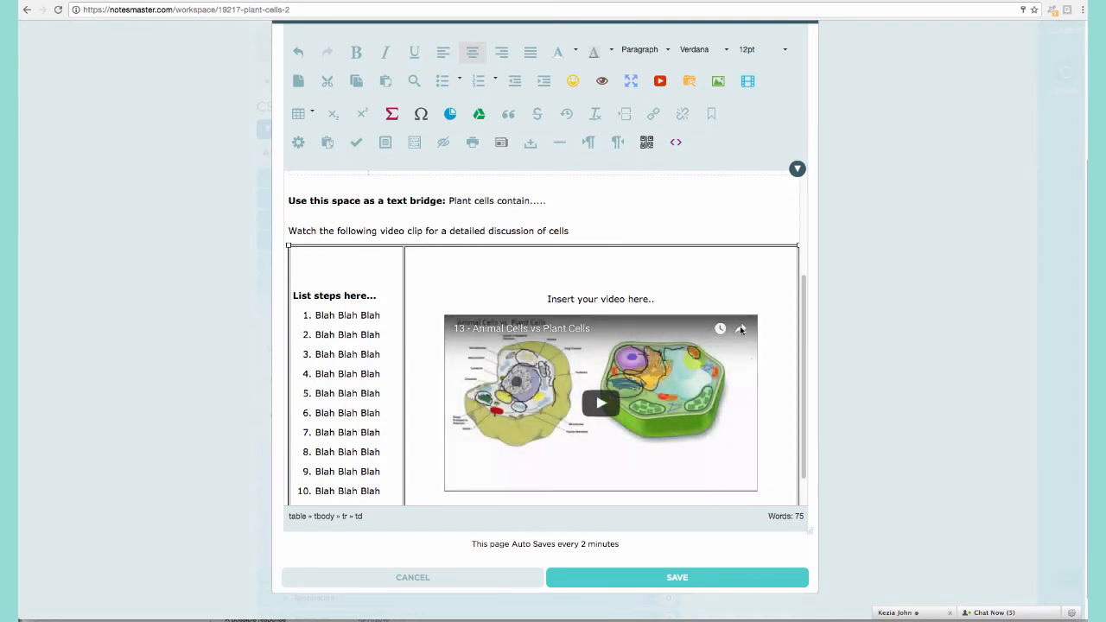
Change the 'List steps here...' heading to 'List differences between cells...'.
scroll(449, 282, "down", 1)
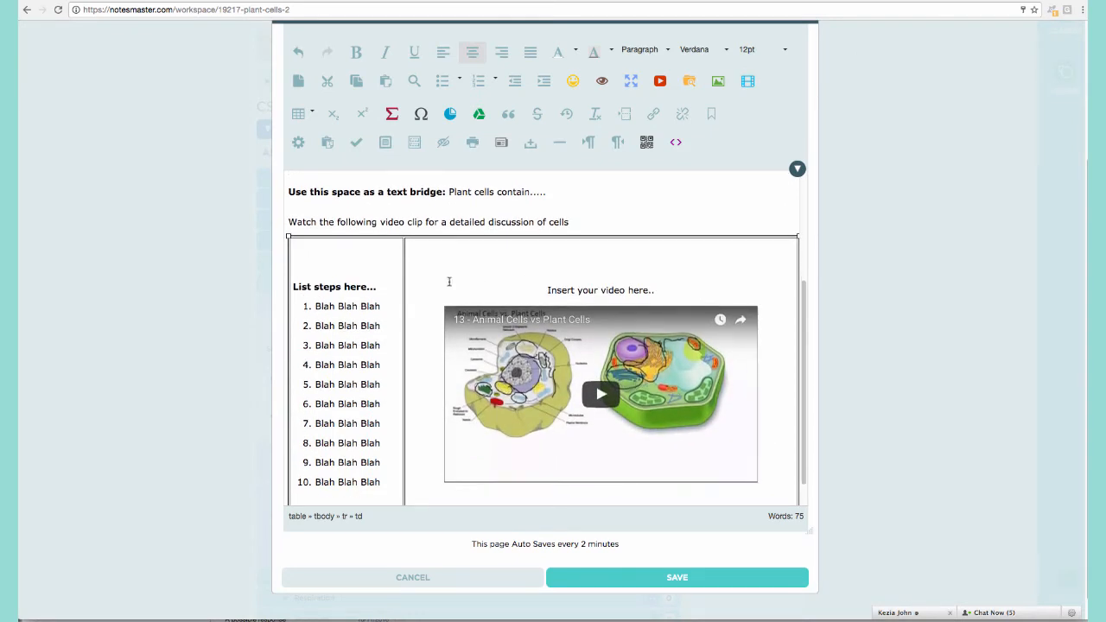
left_click(315, 286)
key("BackSpace")
type("difference")
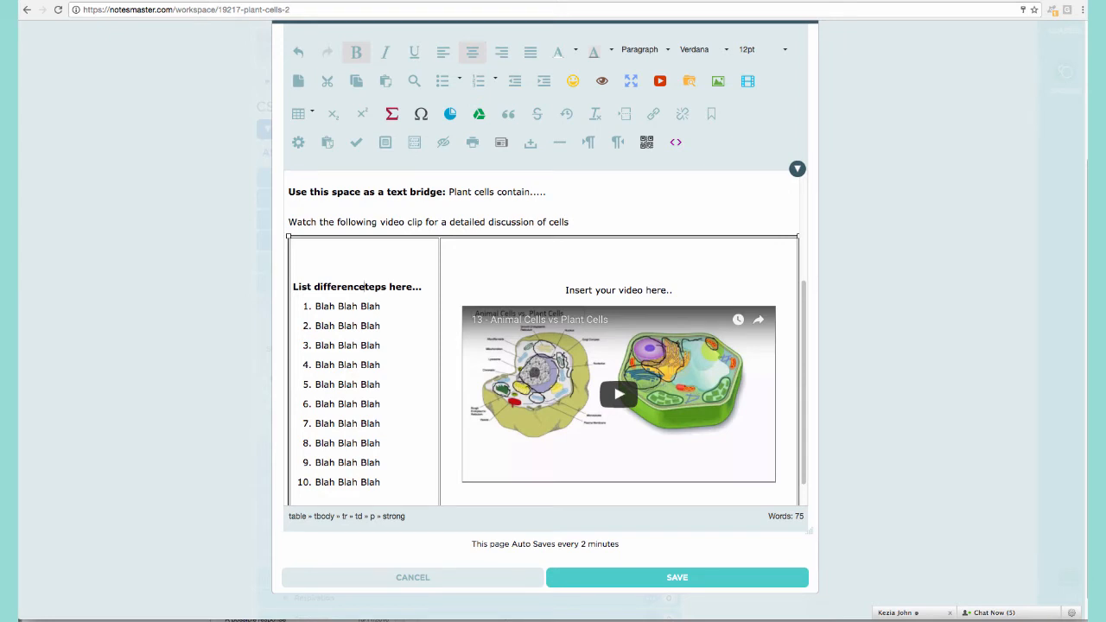
type("s between c")
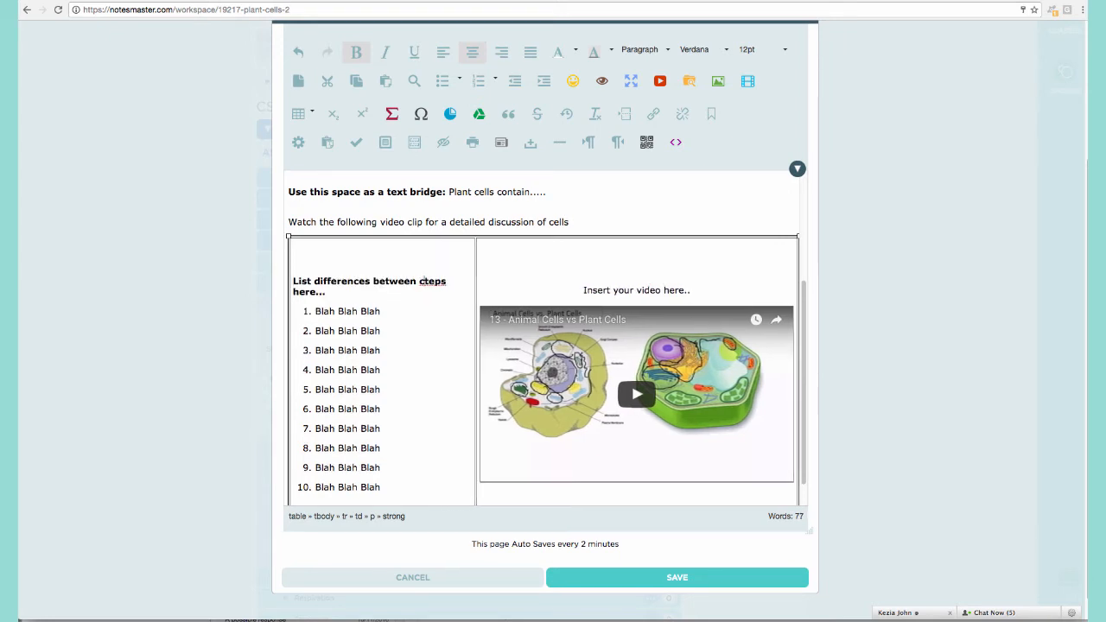
type("ells")
key("shift+Down")
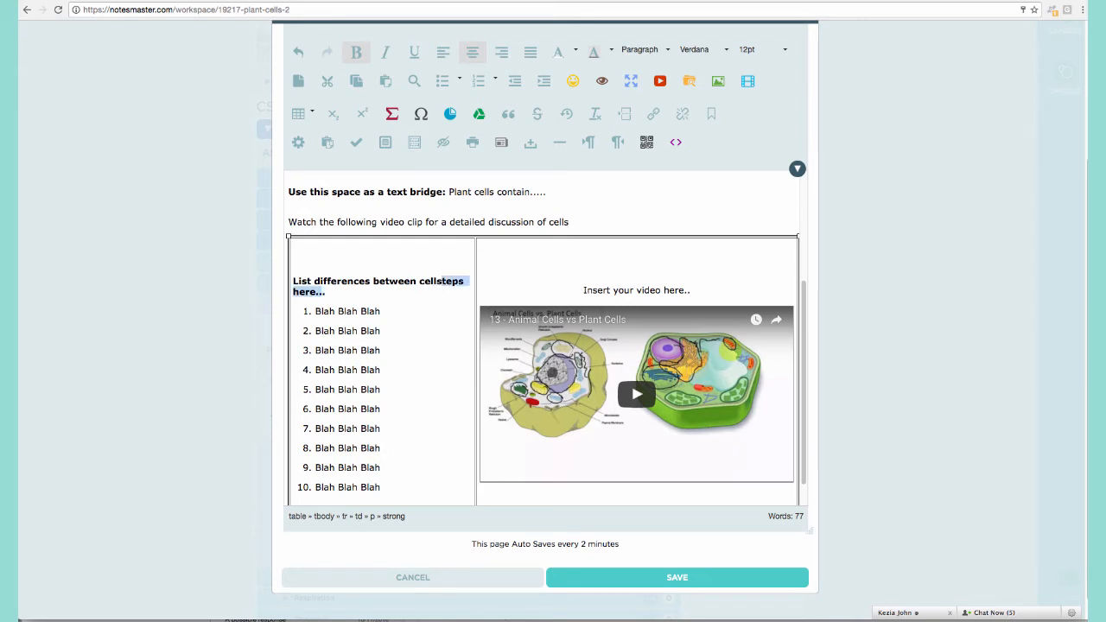
key("BackSpace")
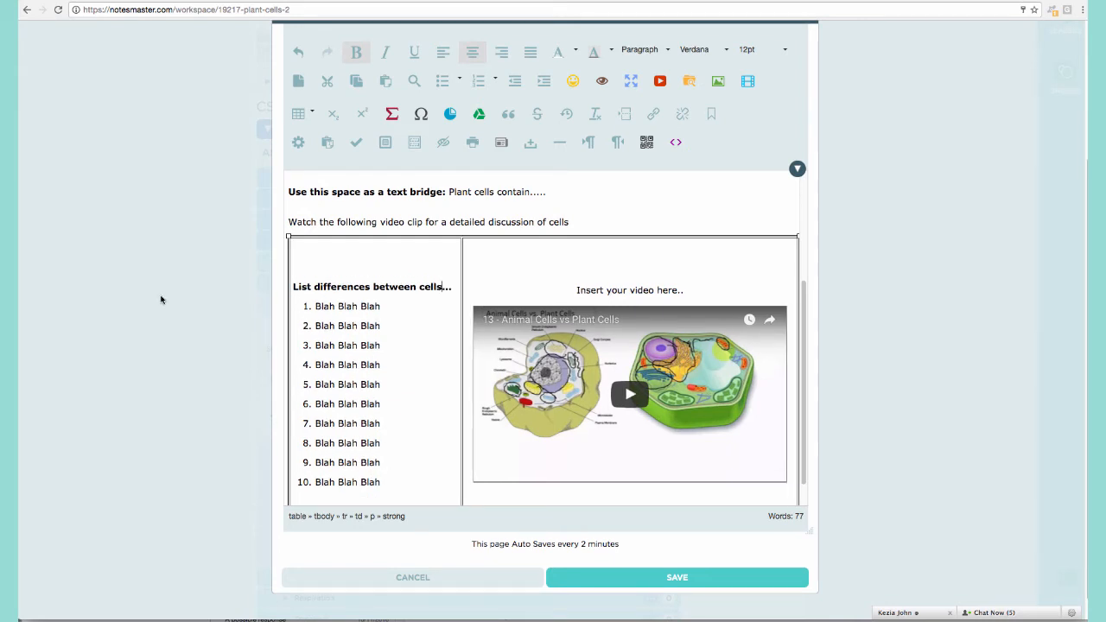
Make the 'Watch the following video clip...' instruction line bold.
scroll(146, 298, "down", 1)
triple_click(323, 220)
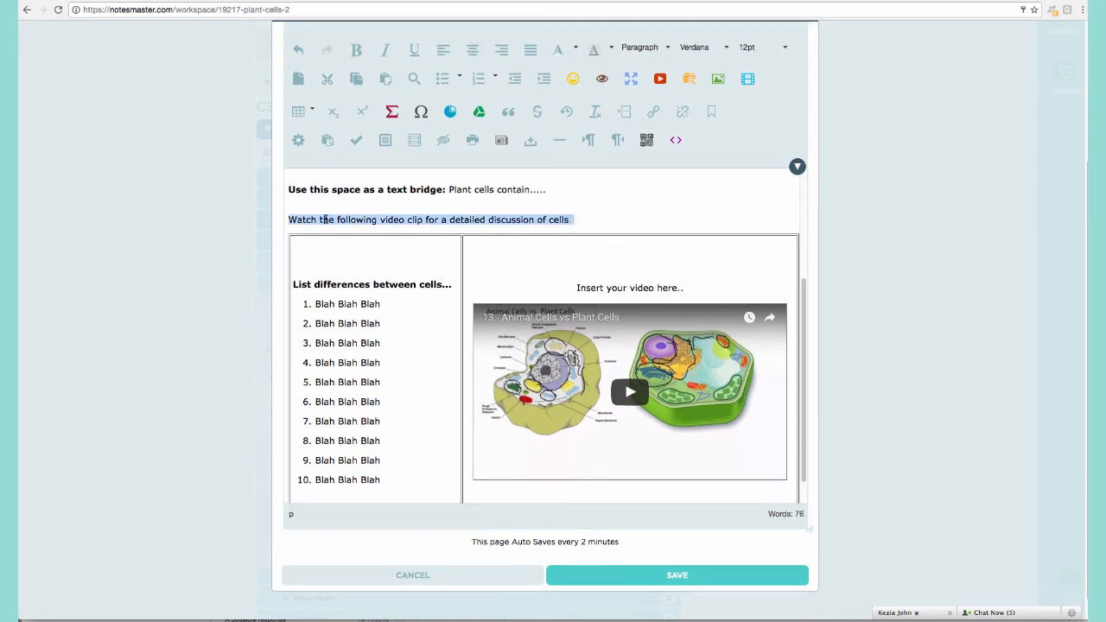
left_click(355, 49)
left_click(627, 221)
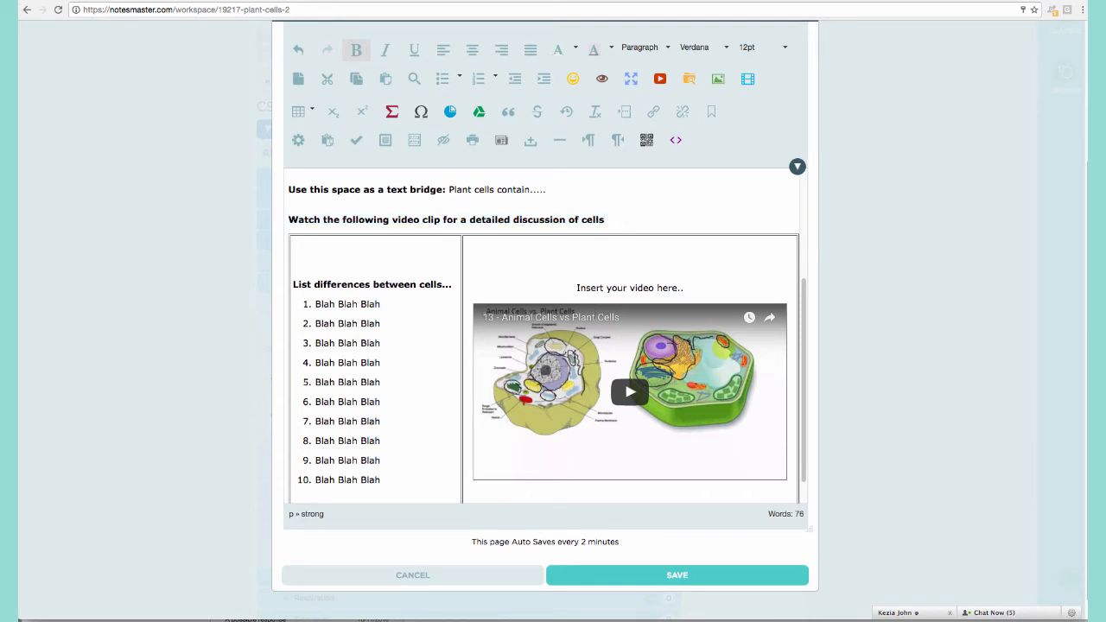
scroll(612, 281, "down", 2)
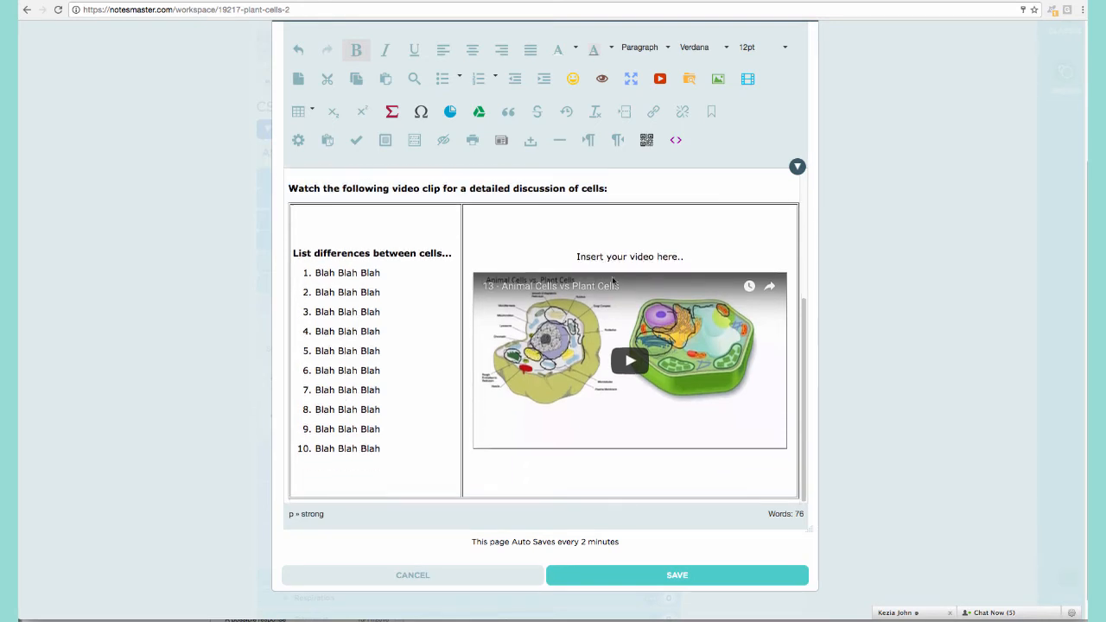
scroll(602, 443, "up", 5)
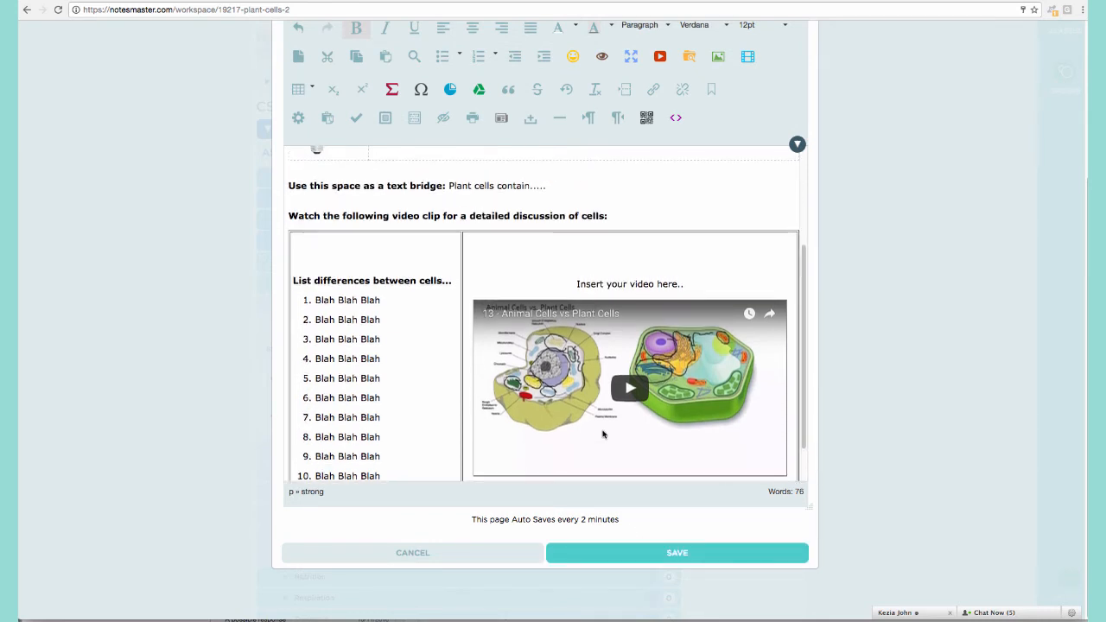
Save Plant Cells 2, close the editor, and briefly open the Plant Cells note.
left_click(648, 555)
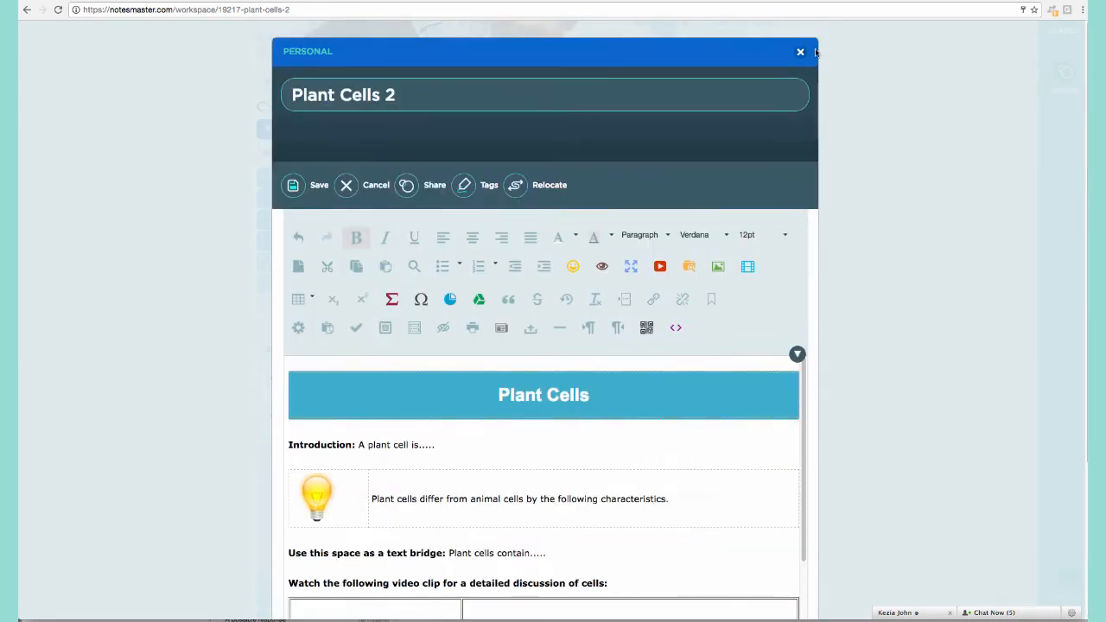
left_click(800, 52)
left_click(523, 142)
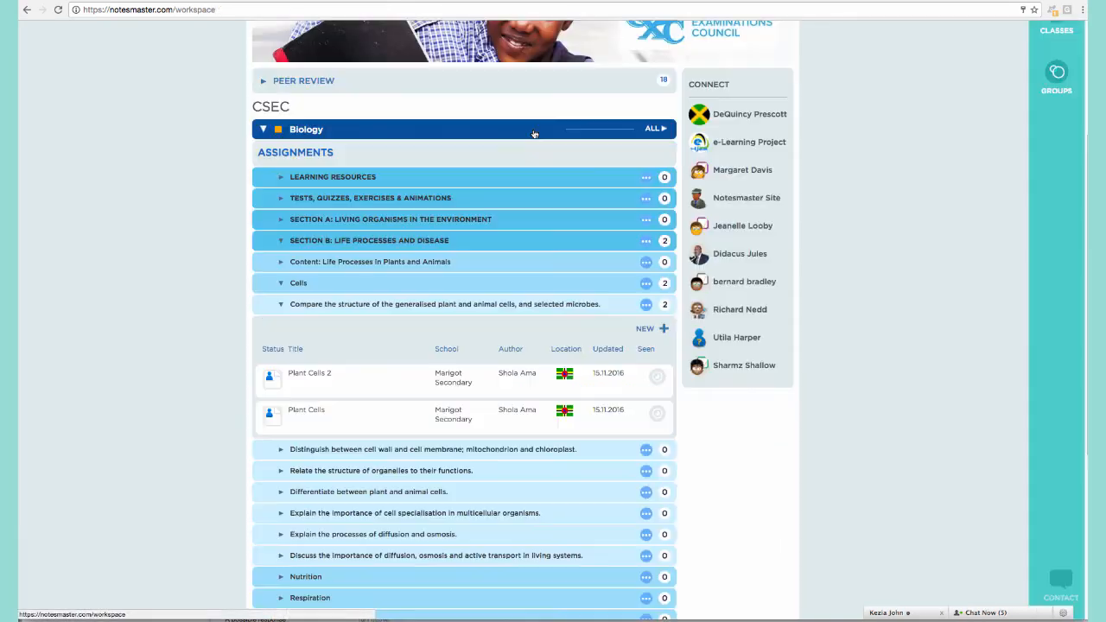
left_click(320, 419)
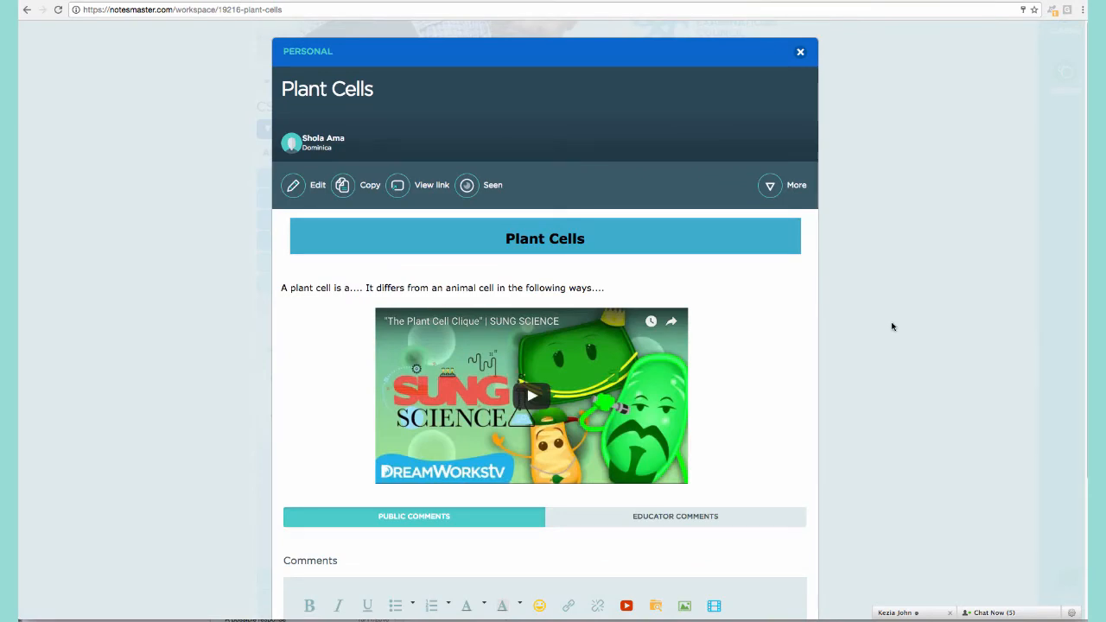
left_click(892, 326)
Review the Plant Cells 2 note from top to bottom, then close it.
left_click(369, 375)
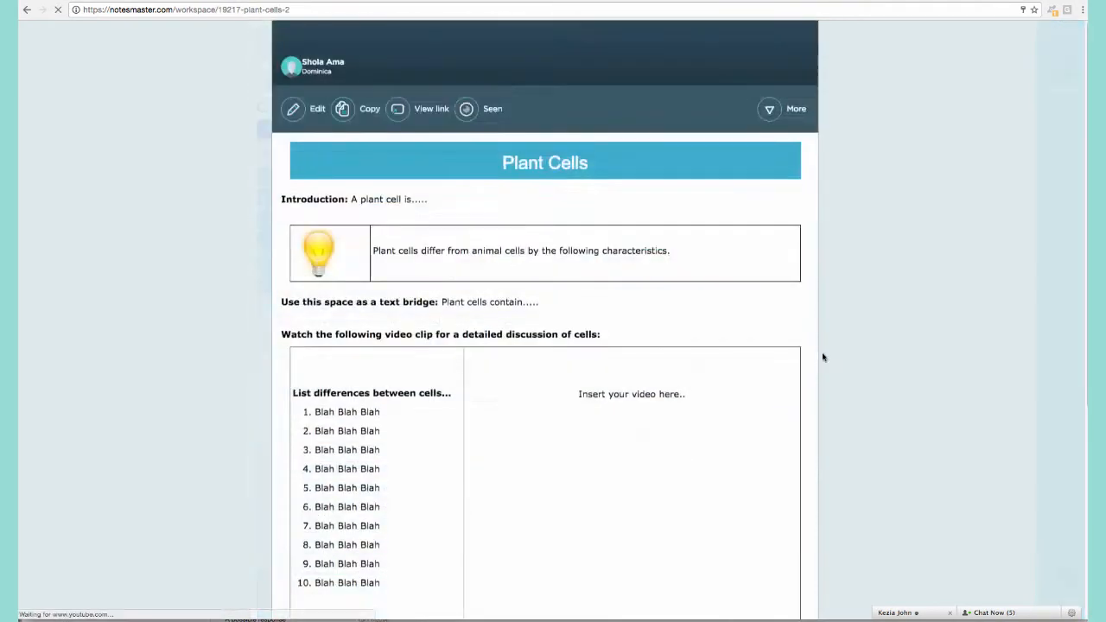
scroll(866, 356, "down", 2)
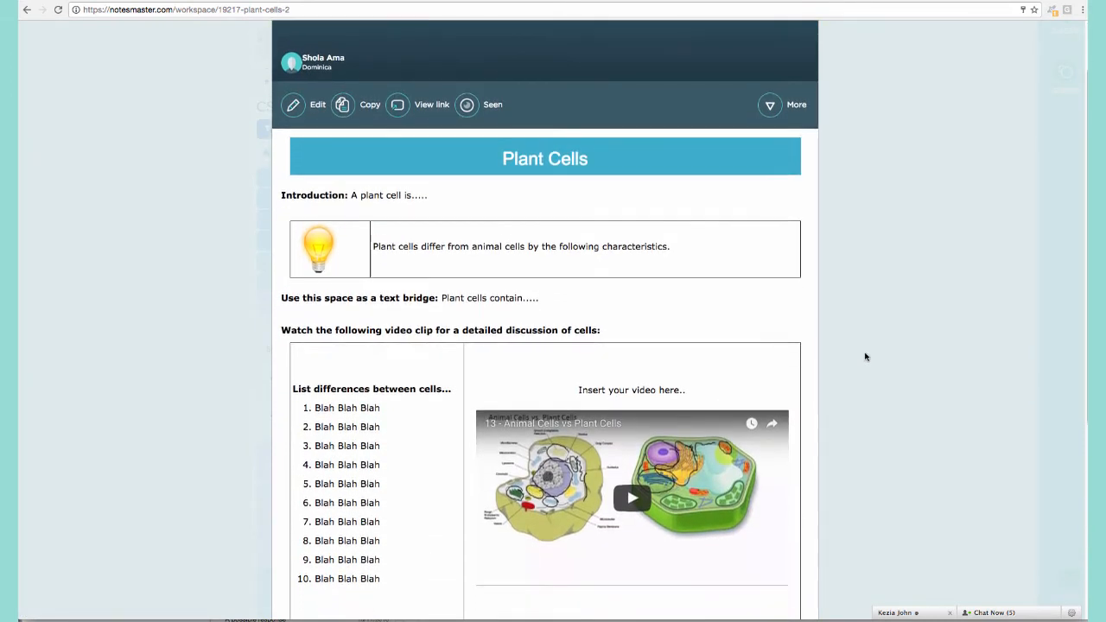
scroll(865, 356, "down", 1)
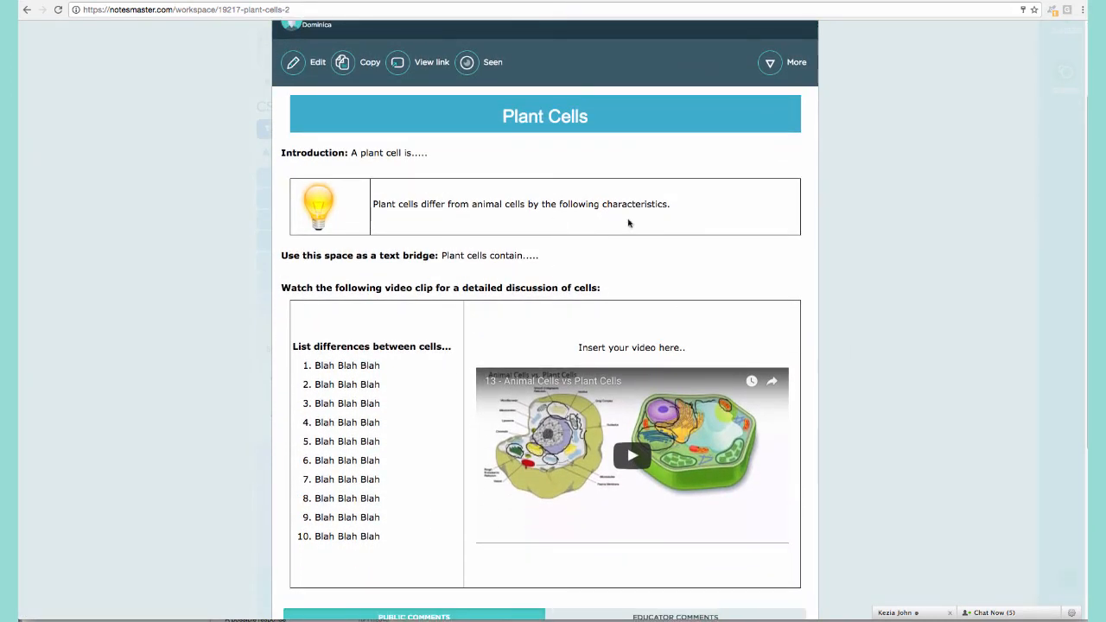
scroll(348, 346, "down", 1)
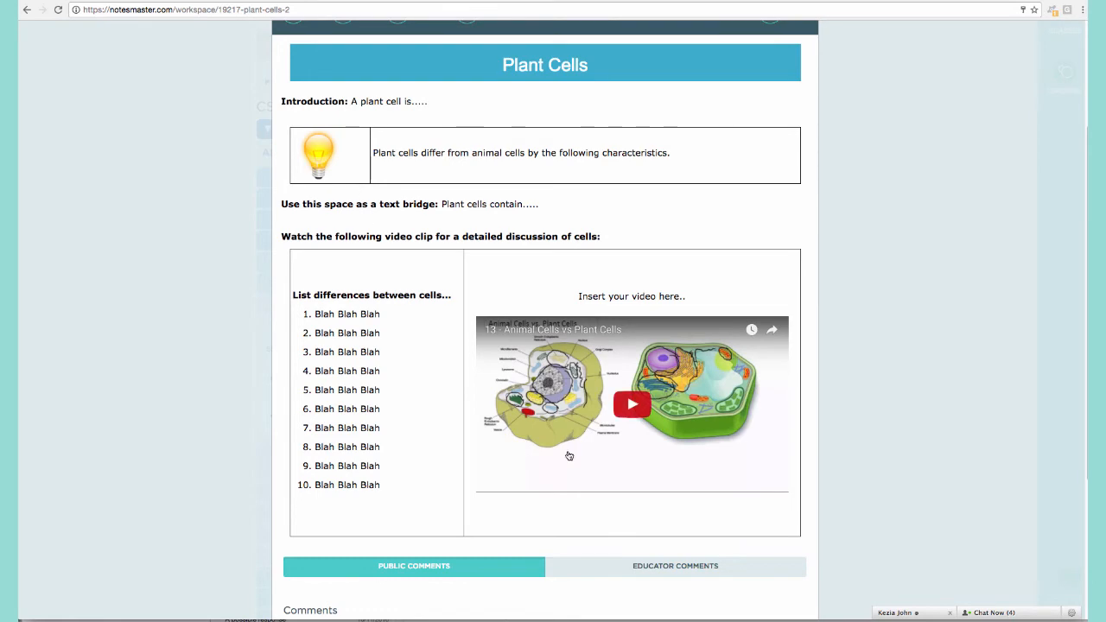
scroll(566, 454, "down", 3)
scroll(566, 452, "up", 4)
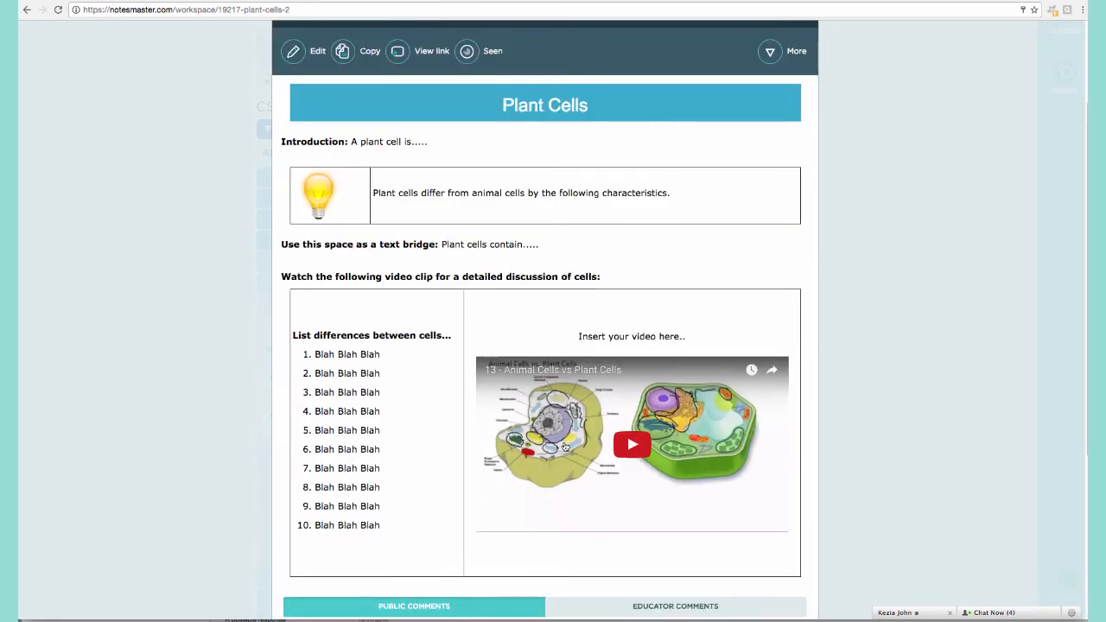
scroll(877, 320, "up", 2)
left_click(876, 317)
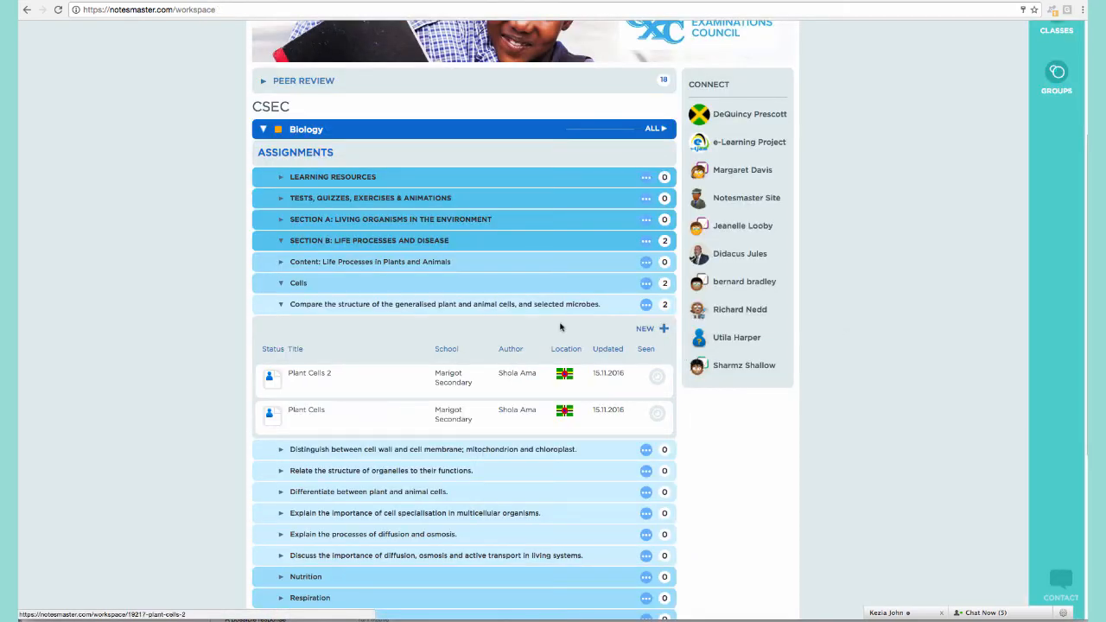
Create a new note titled 'Plant Cells 3' under the cells objective.
left_click(662, 330)
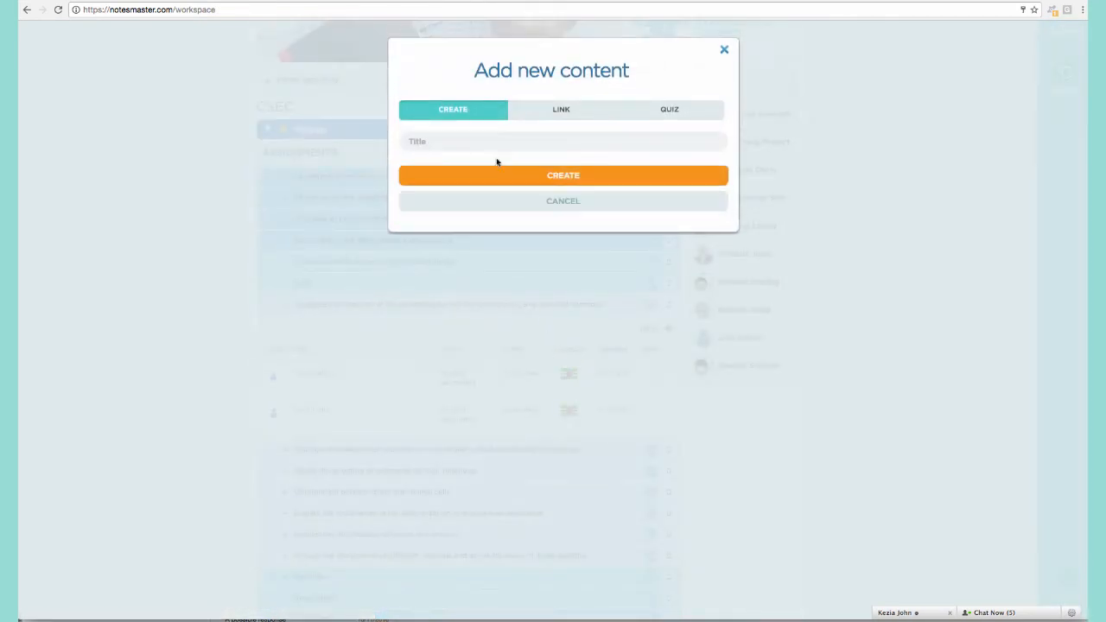
type("Plant Cells")
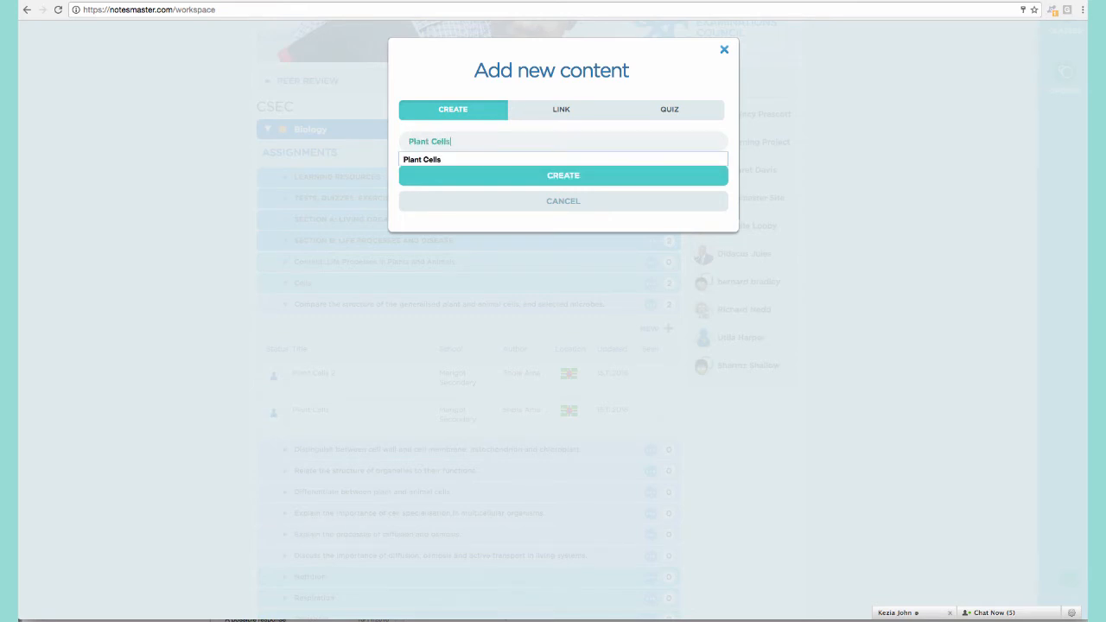
type(" 3")
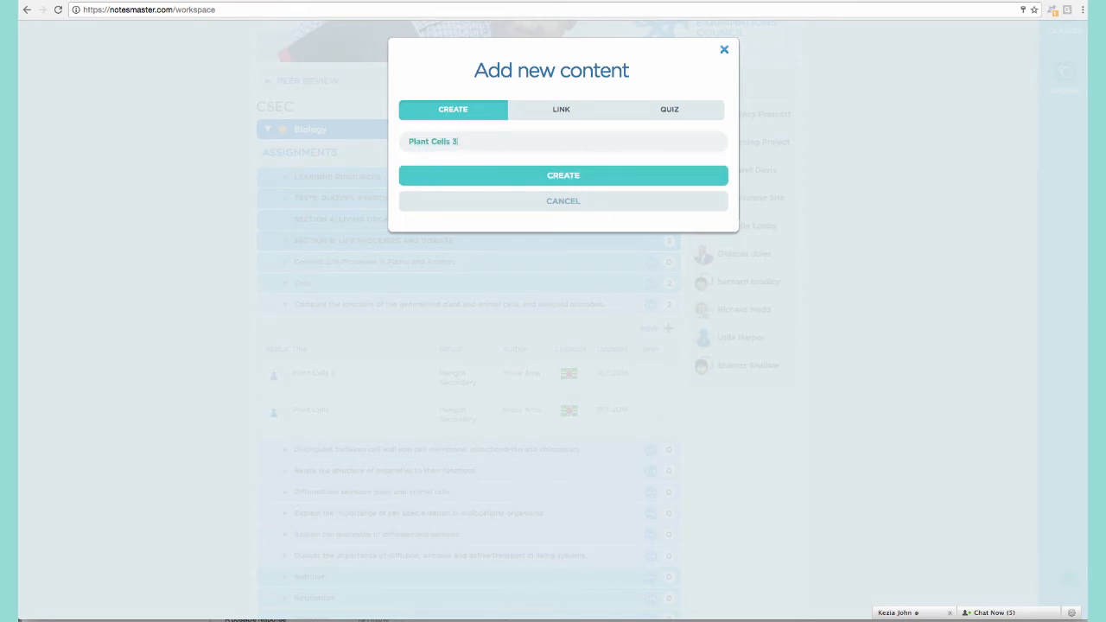
left_click(523, 184)
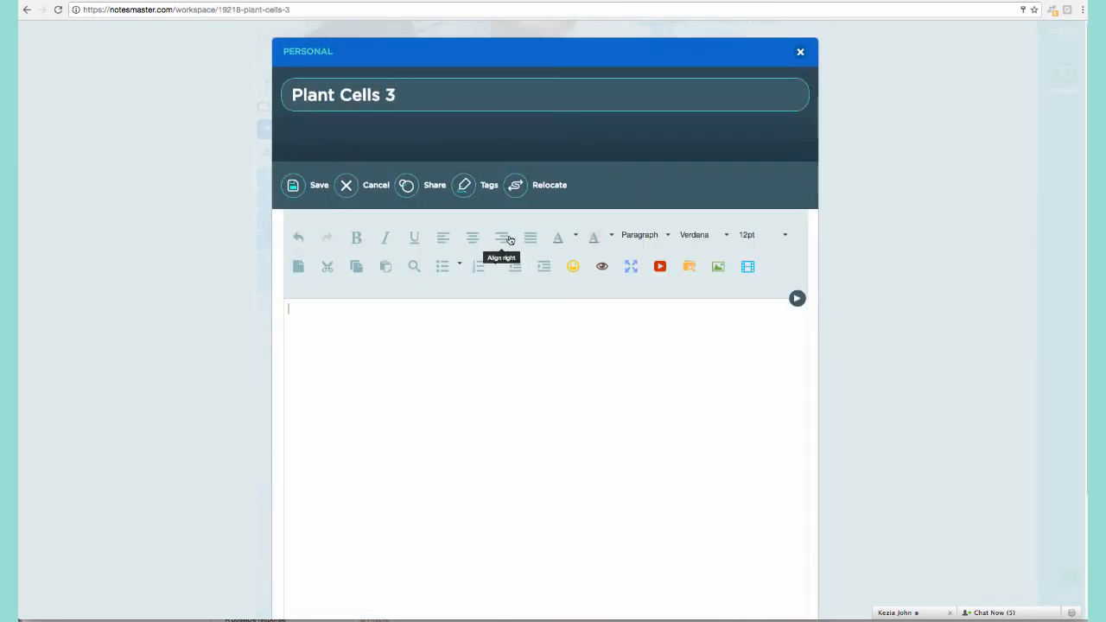
Insert the Note Style 2 template into the new note.
left_click(796, 298)
left_click(508, 325)
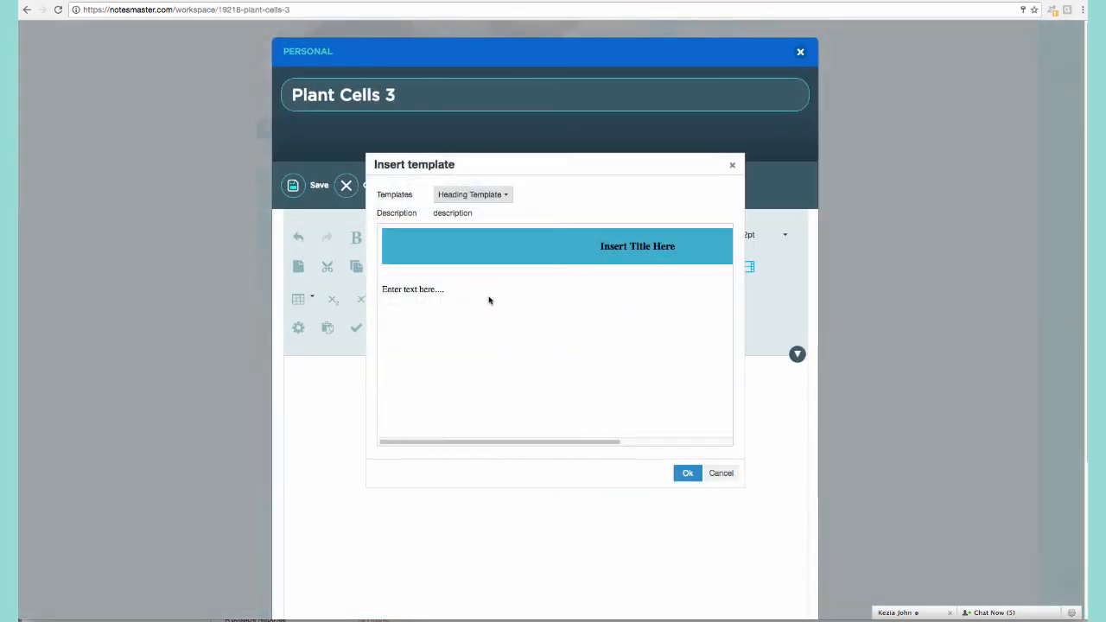
left_click(485, 197)
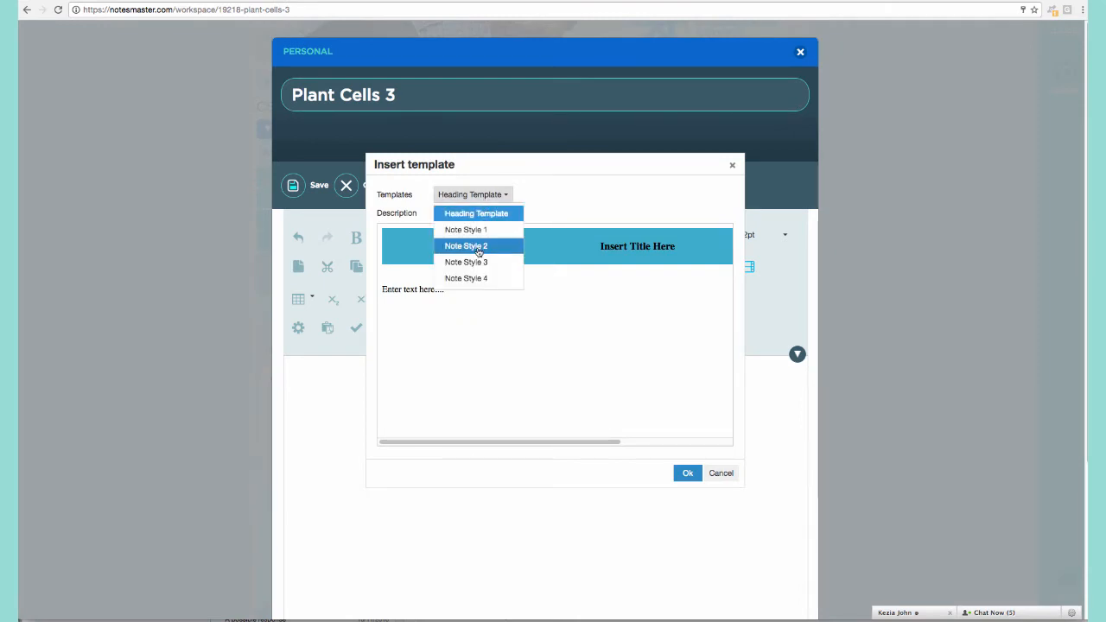
left_click(478, 249)
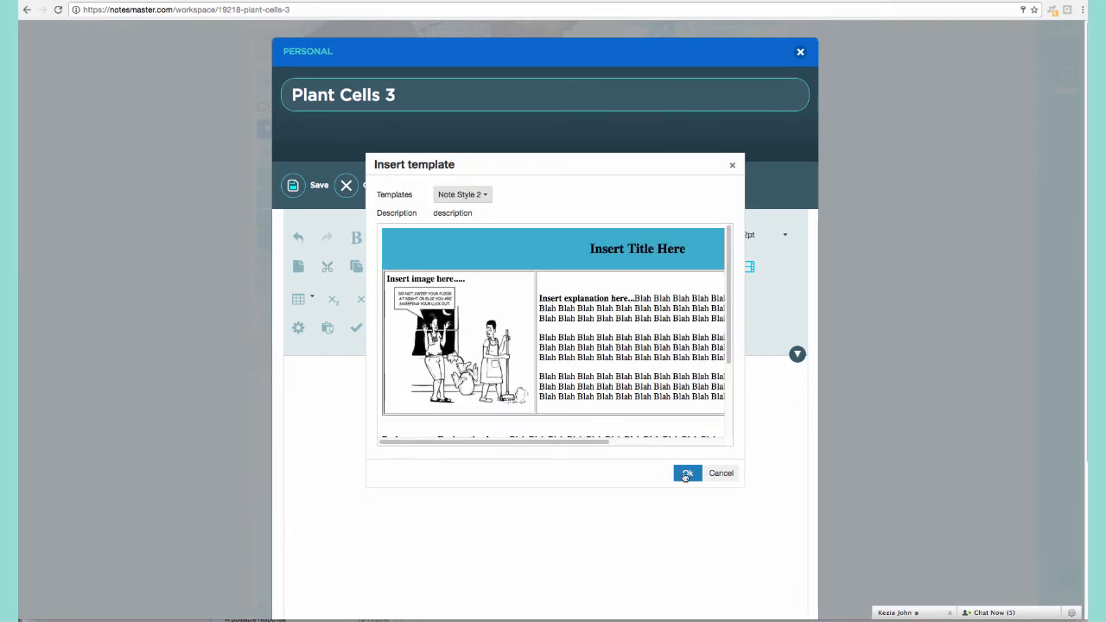
left_click(686, 472)
scroll(921, 378, "down", 2)
scroll(922, 377, "down", 3)
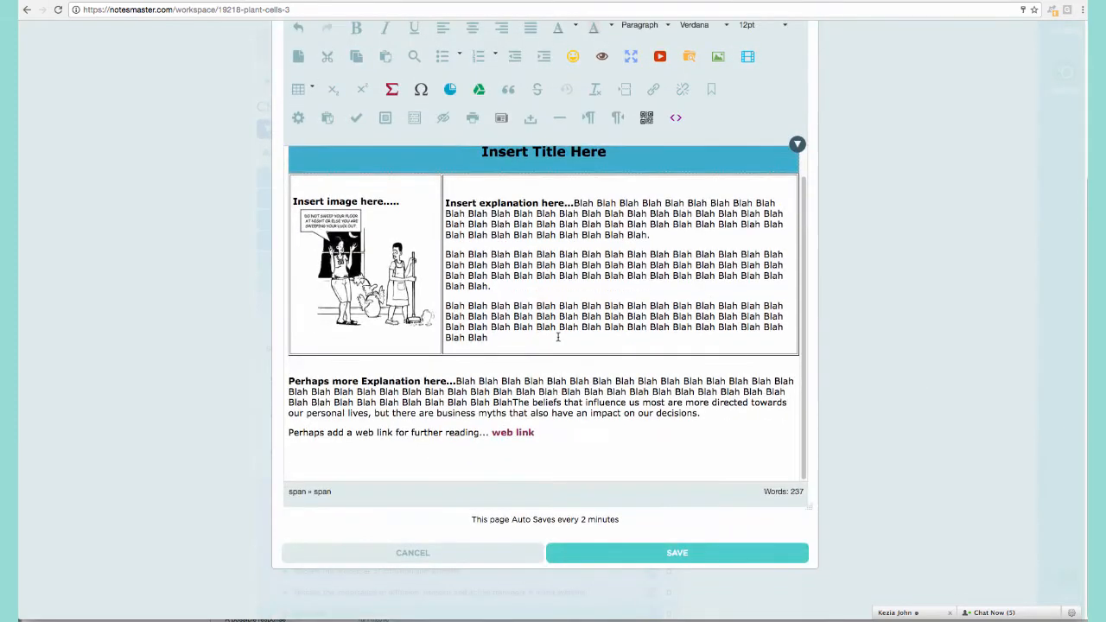
scroll(524, 287, "up", 2)
Replace 'Insert Title Here' with 'Plant Cells', then select the cartoon placeholder image.
left_click(483, 219)
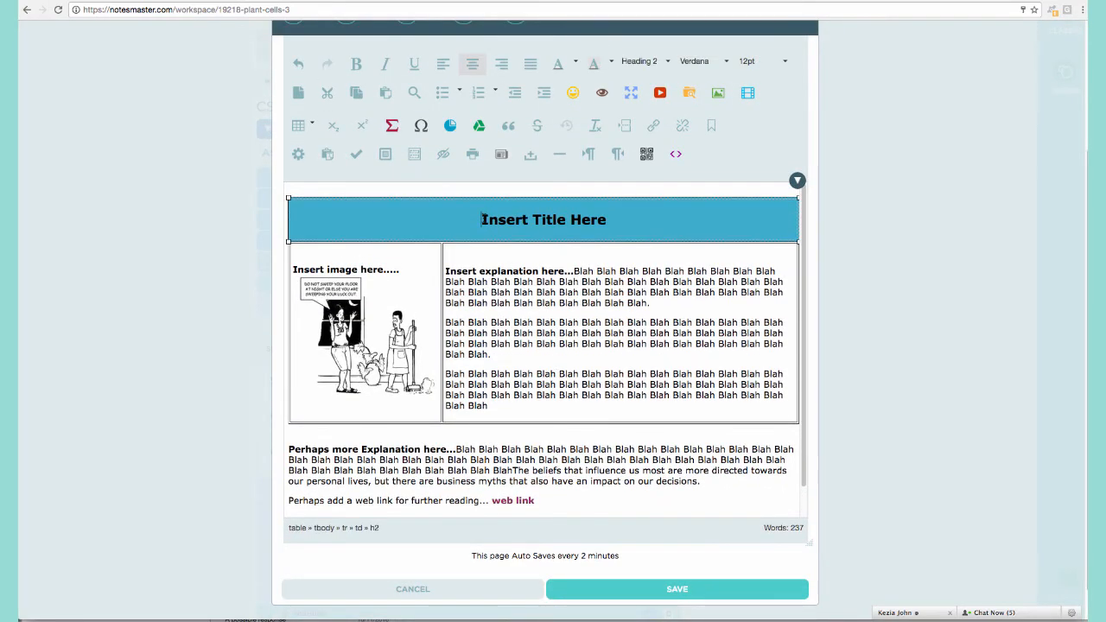
type("PLant Cells")
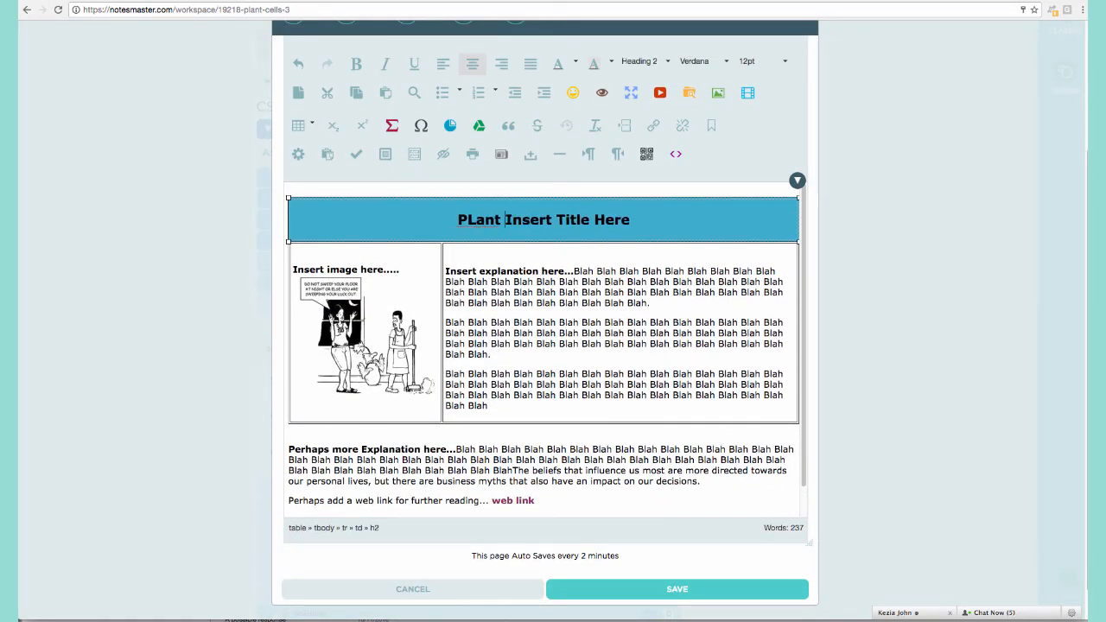
key("Delete")
key("Delete")
key("Delete")
key("Delete")
key("Delete")
key("Delete")
key("Delete")
key("Delete")
key("Delete")
key("Delete")
key("Delete")
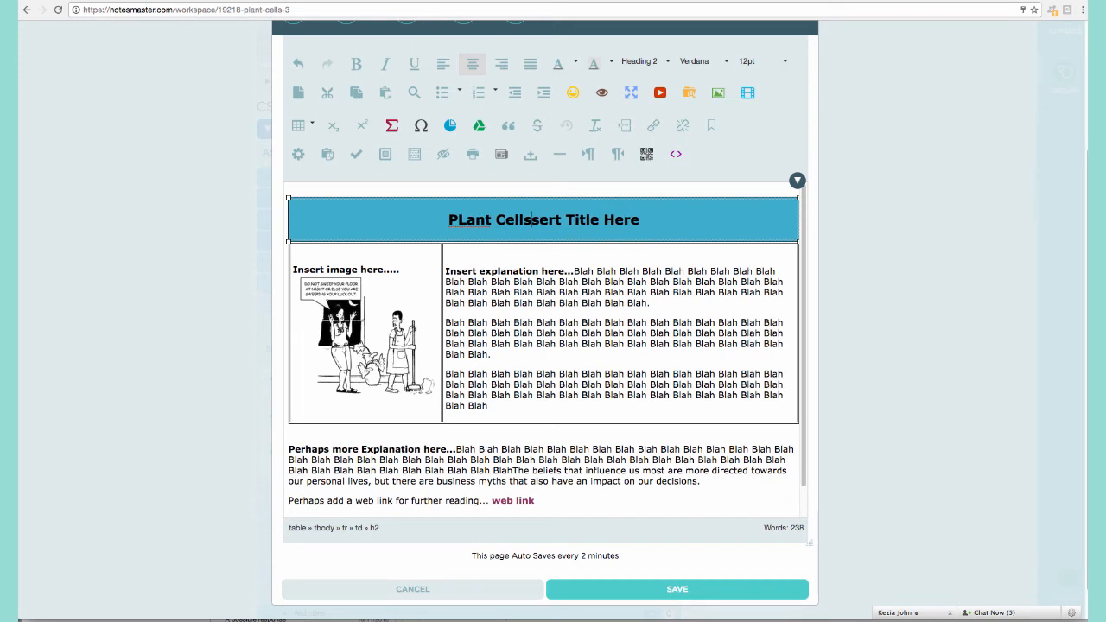
key("Delete")
key("Delete")
key("Delete")
key("Delete")
key("Delete")
key("Delete")
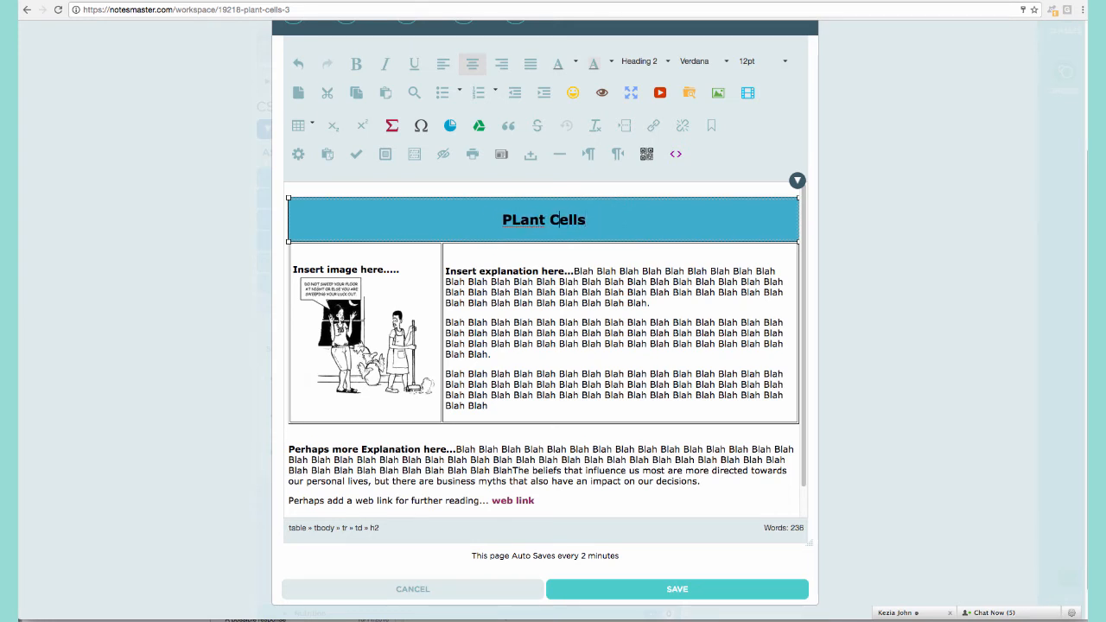
key("BackSpace")
type("l")
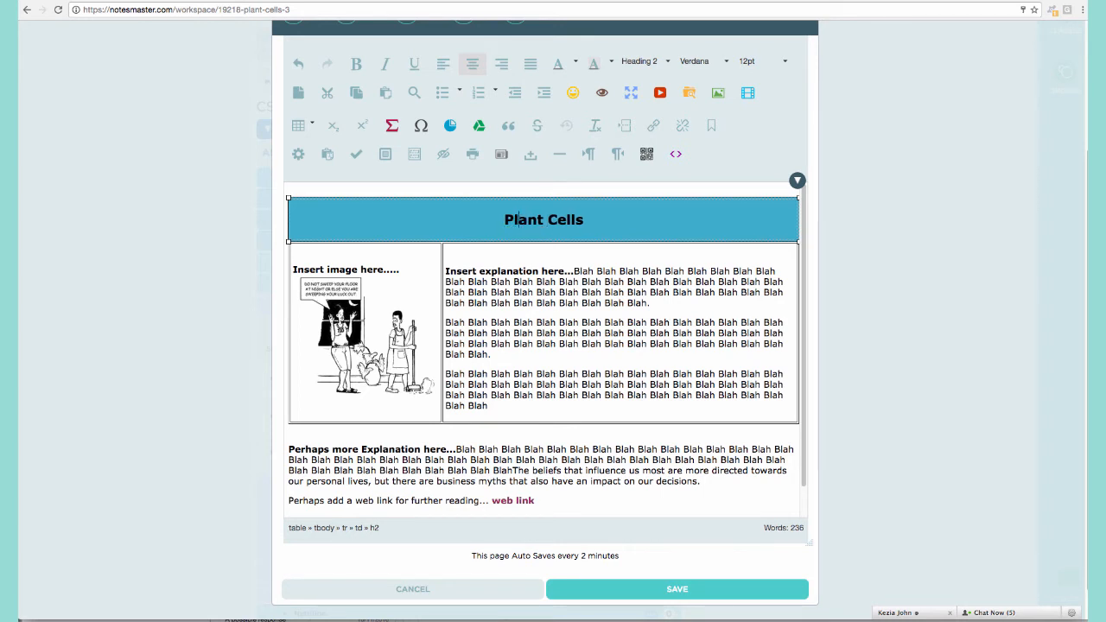
left_click(367, 348)
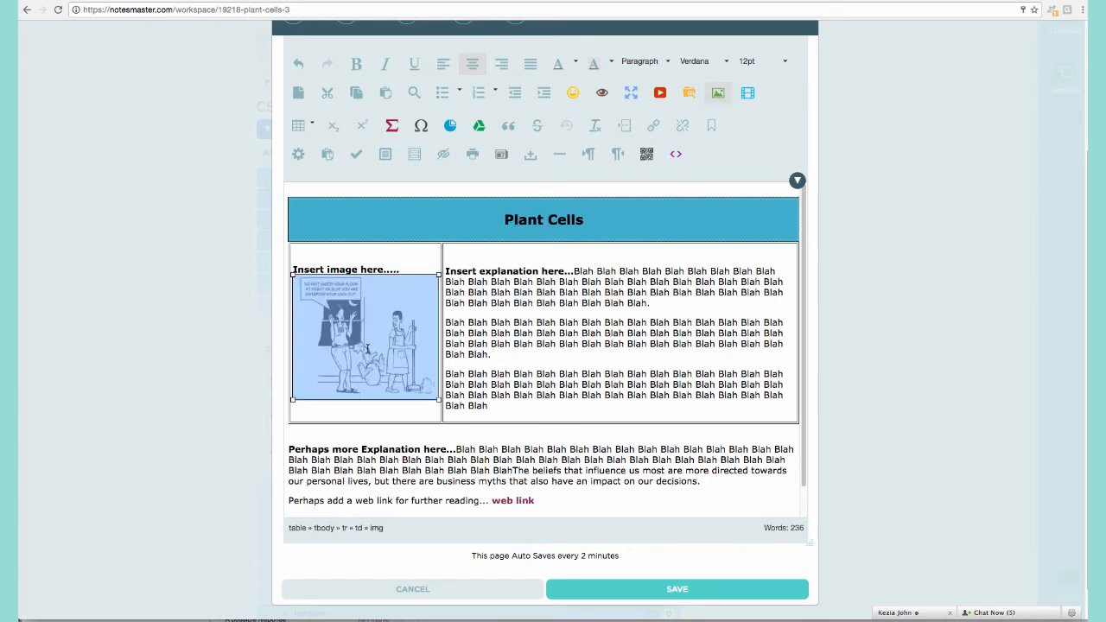
Insert the Plant_cell_structure image from public > Biology > Viruses__Bacteria_and_Cells into the image cell.
left_click(691, 100)
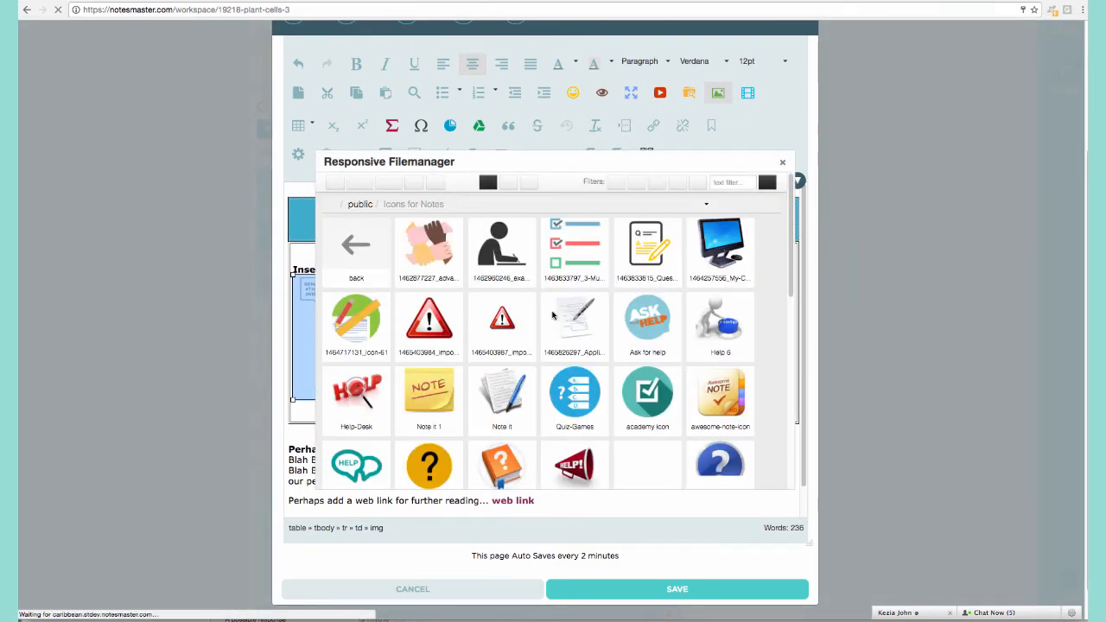
left_click(355, 247)
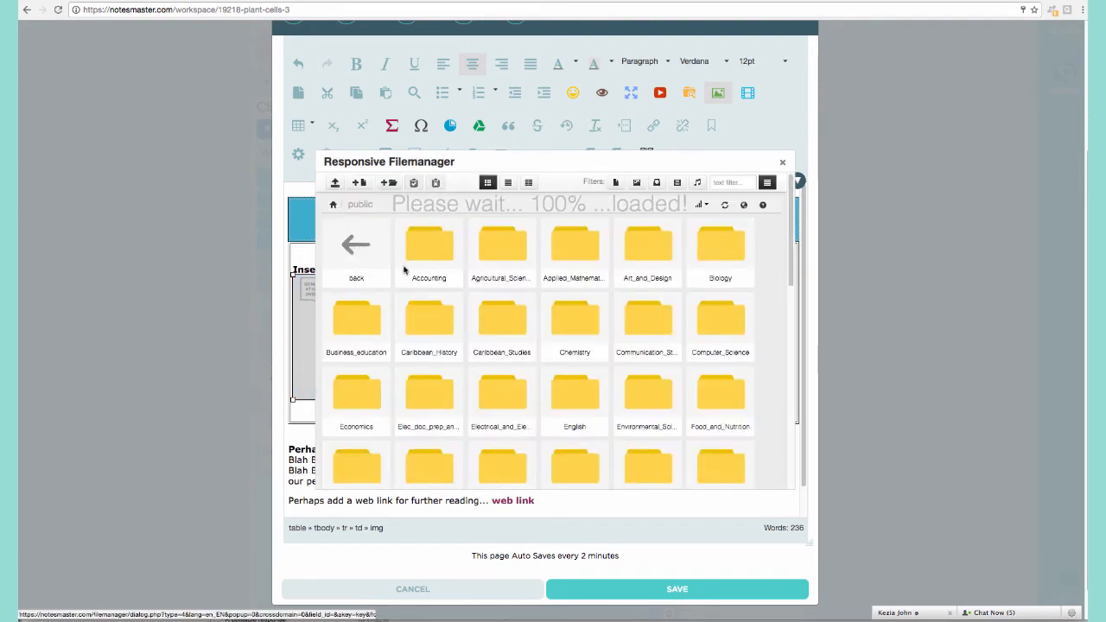
left_click(714, 252)
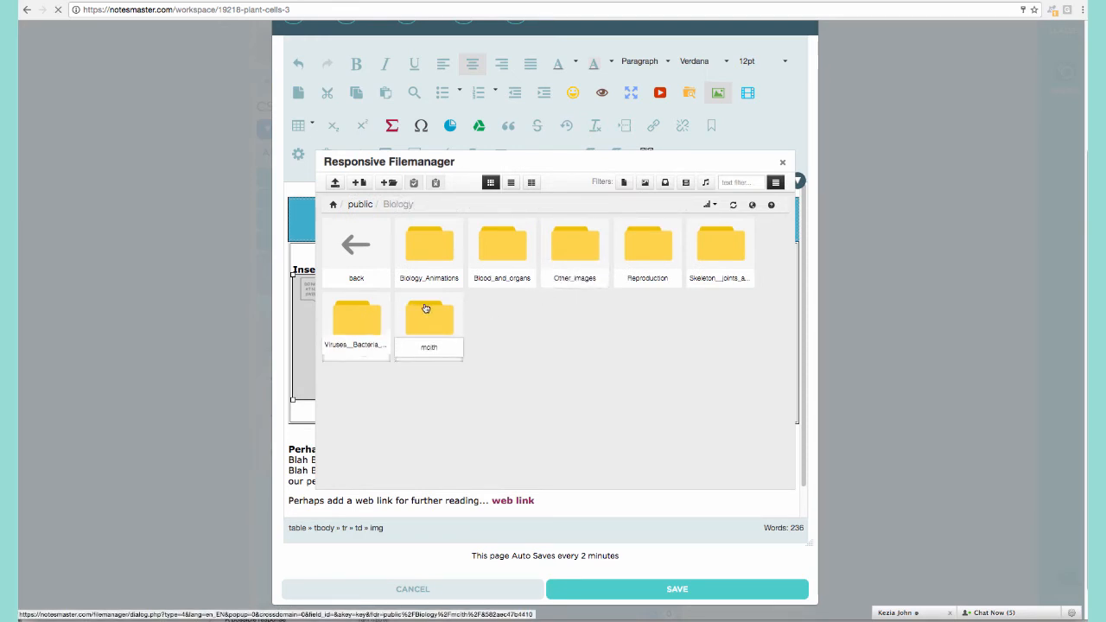
left_click(365, 319)
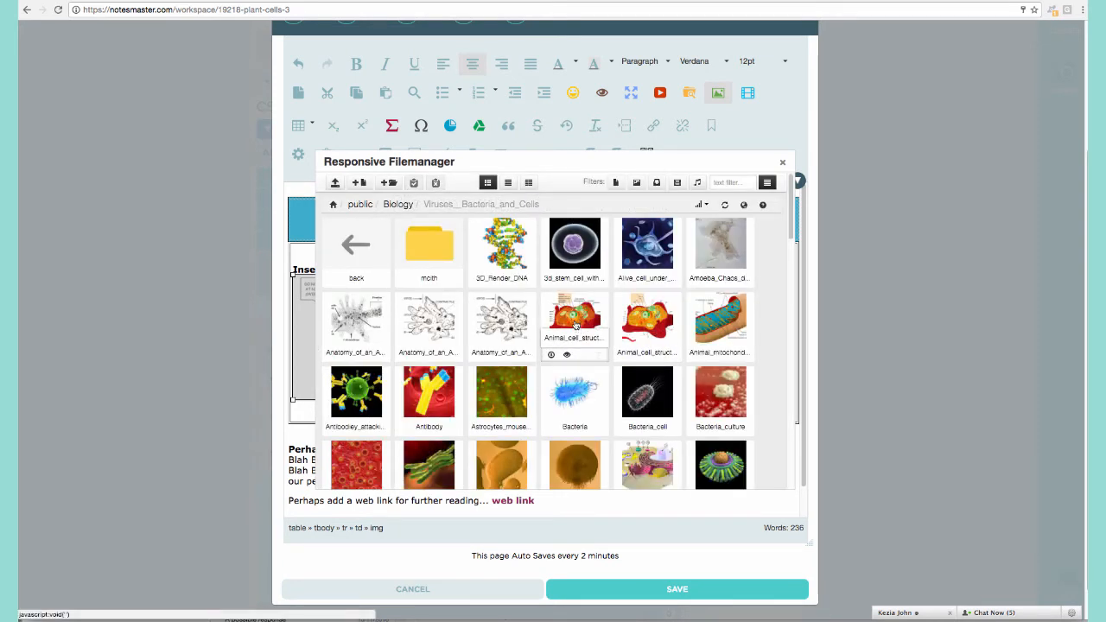
scroll(575, 325, "down", 3)
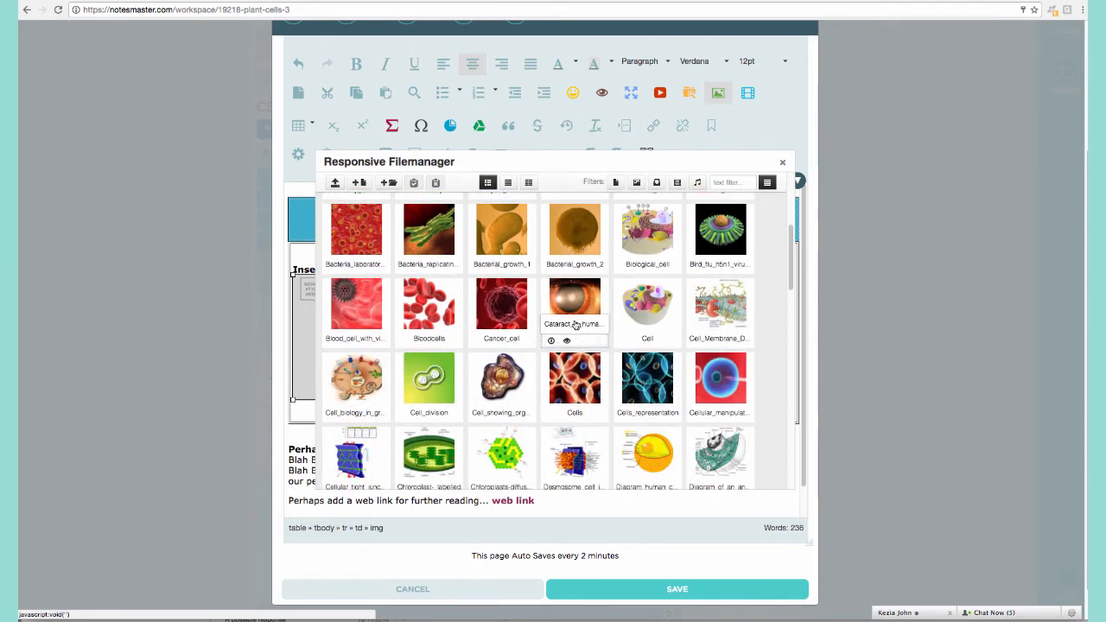
scroll(575, 325, "down", 2)
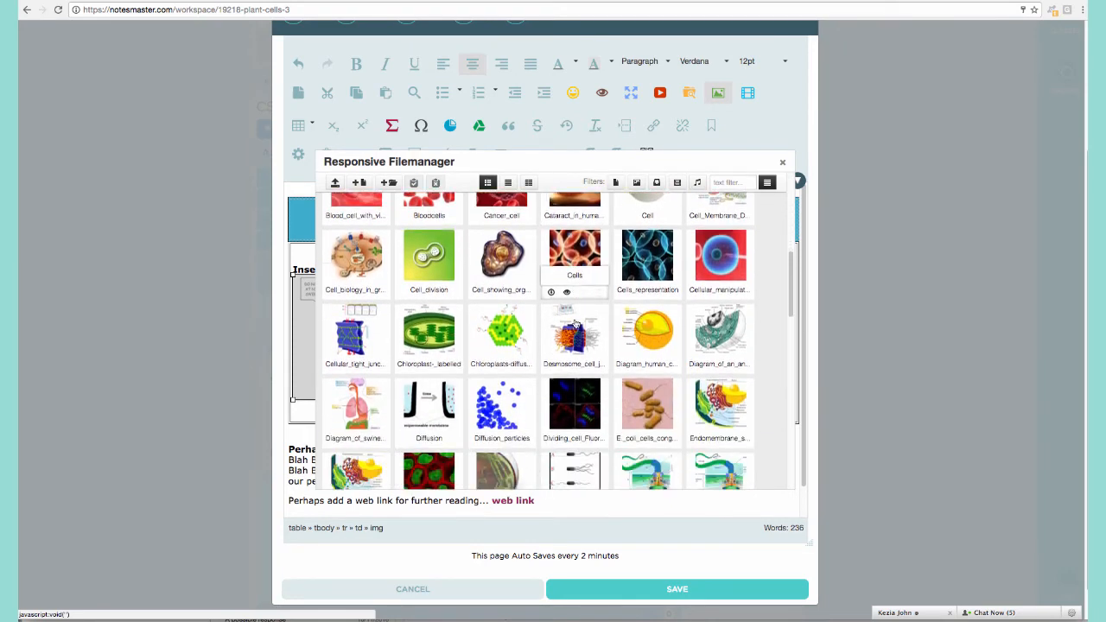
scroll(575, 323, "down", 3)
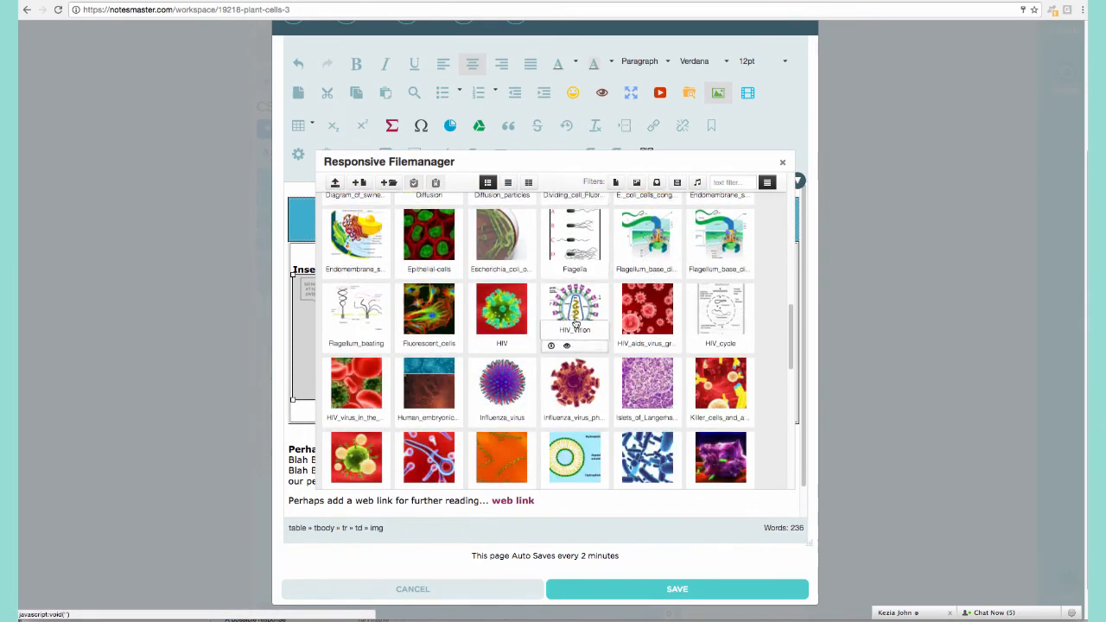
scroll(575, 324, "down", 3)
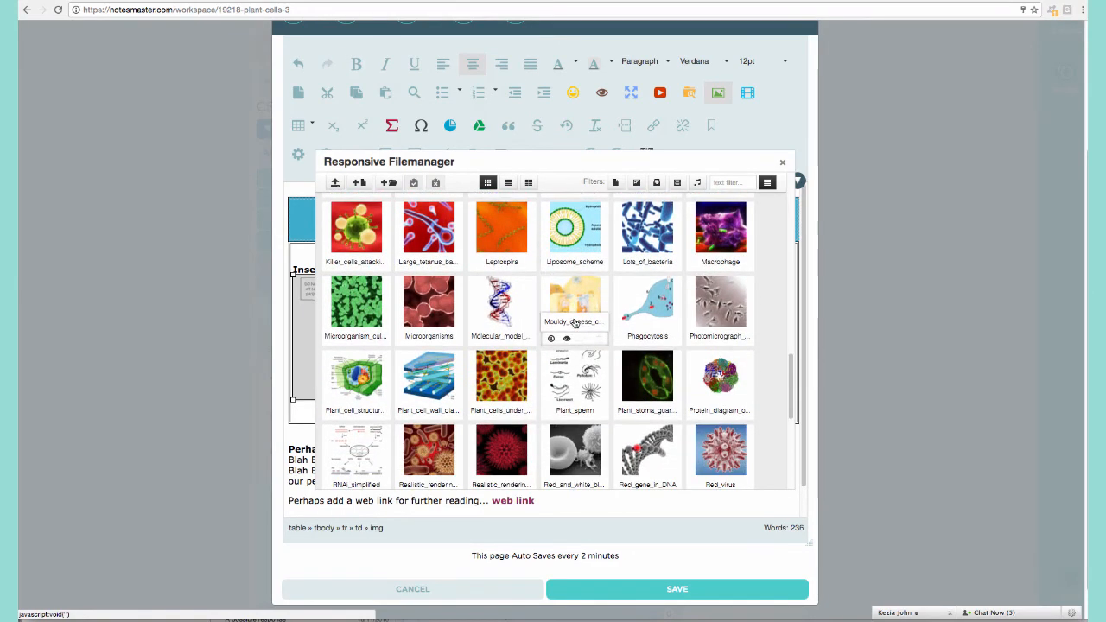
left_click(341, 363)
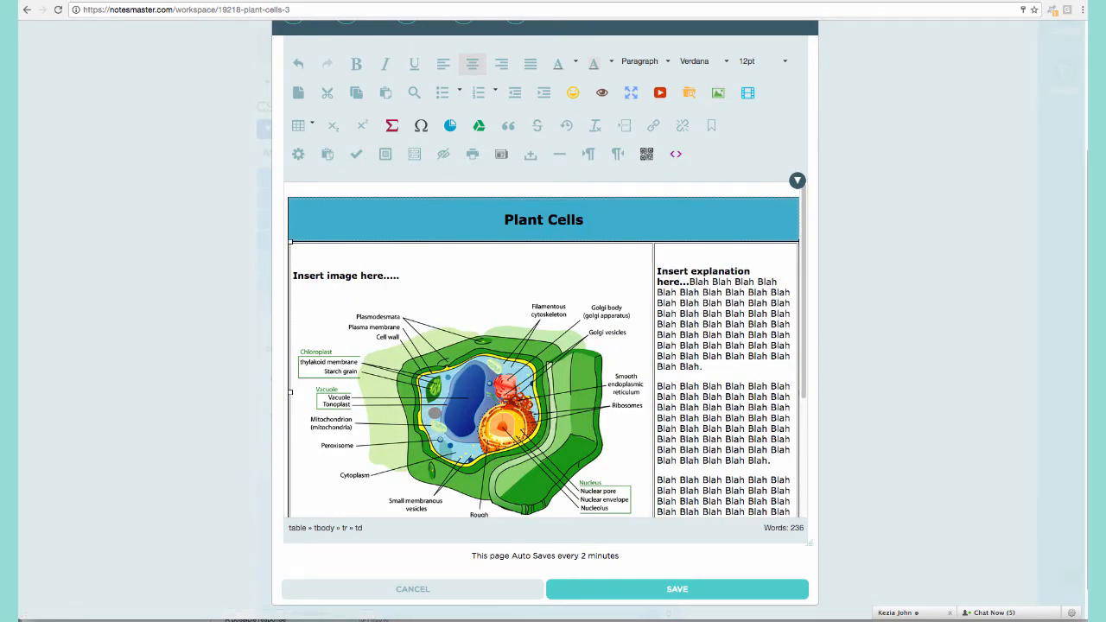
left_click(483, 383)
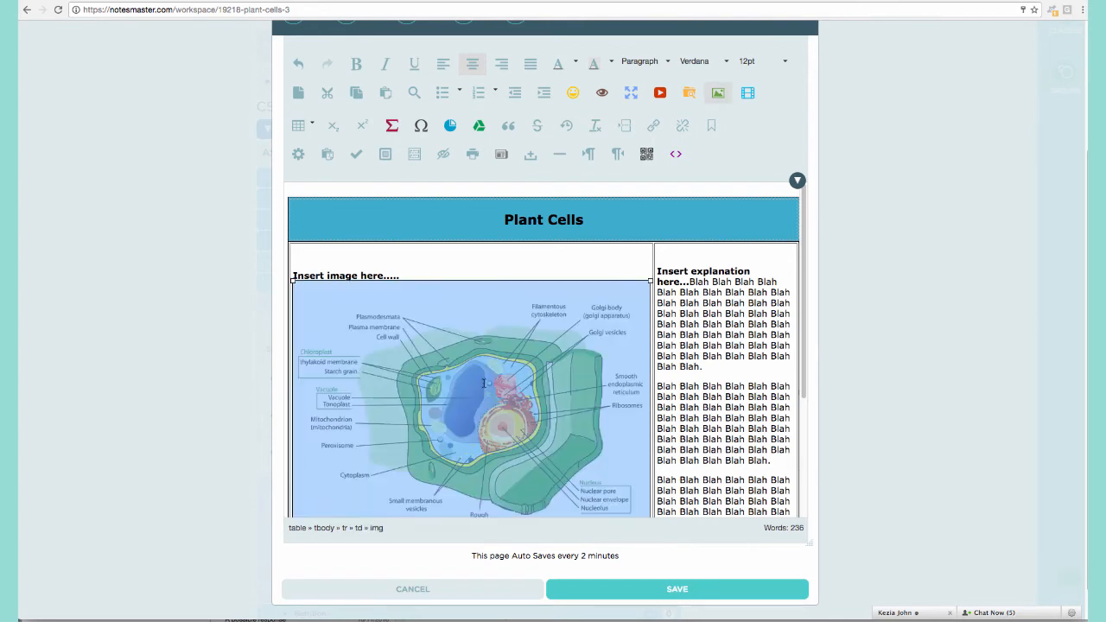
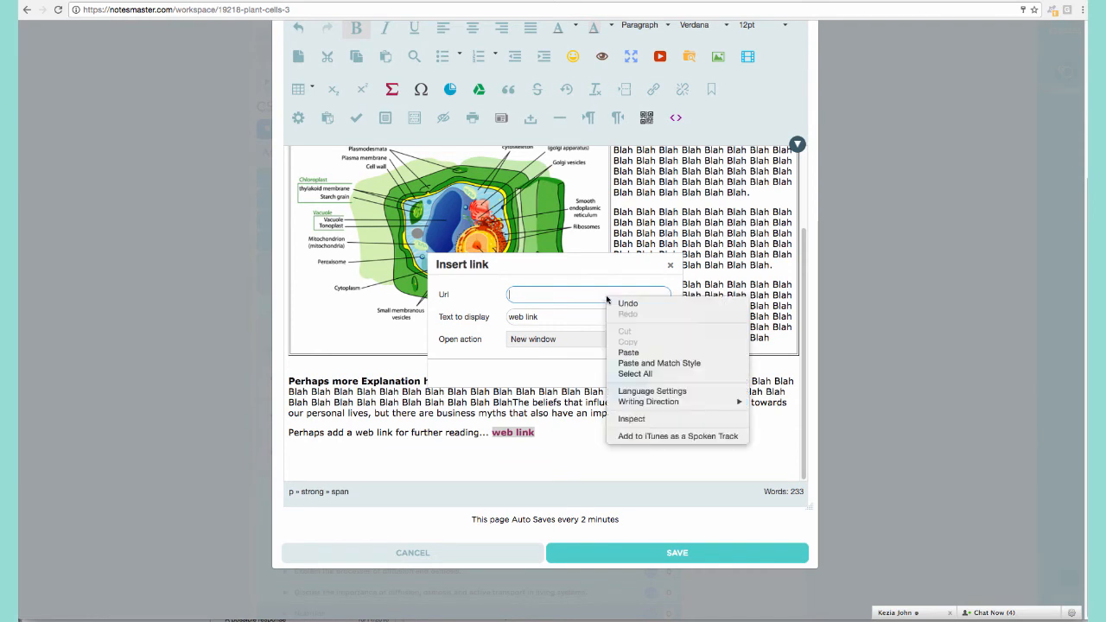
Link the 'web link' text to the BBC Bitesize cells URL, opening in a new window.
left_click(614, 351)
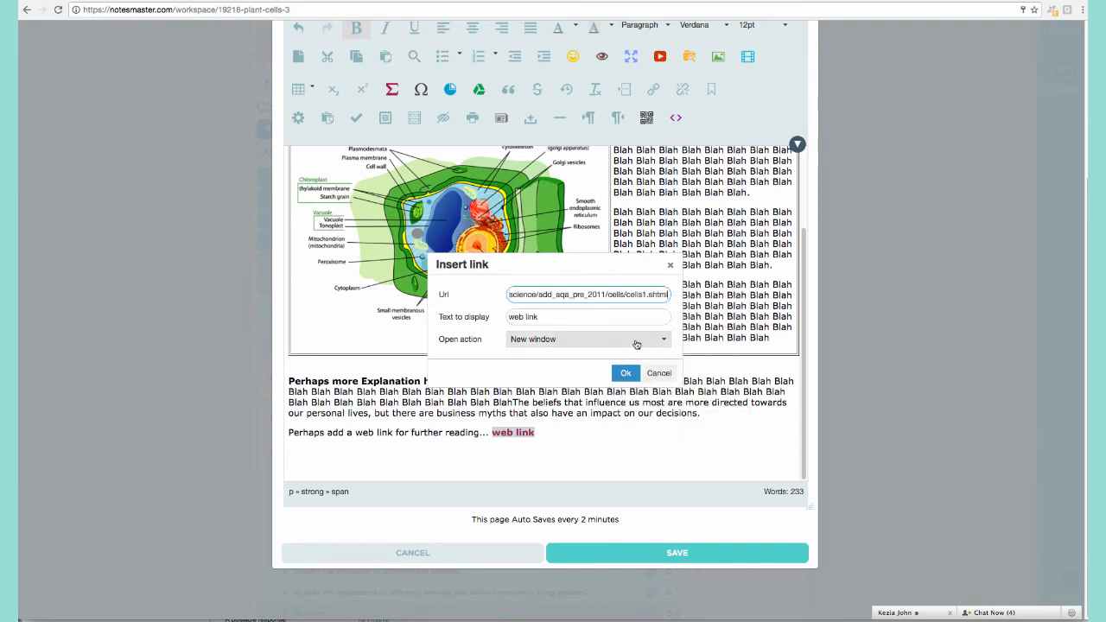
left_click(636, 342)
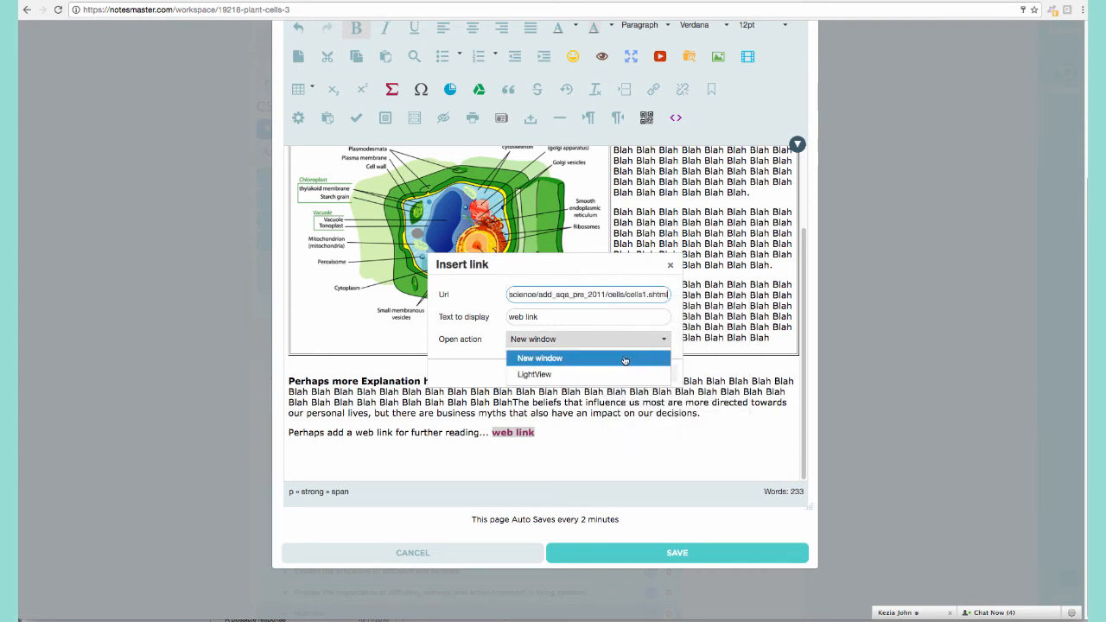
left_click(629, 359)
left_click(644, 345)
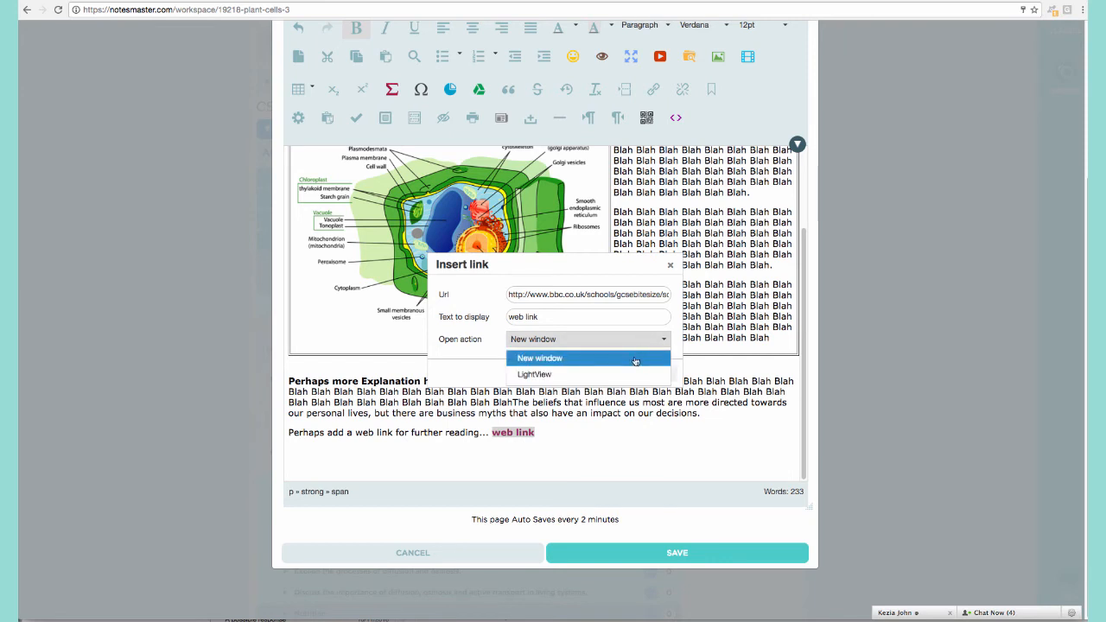
left_click(635, 360)
left_click(624, 373)
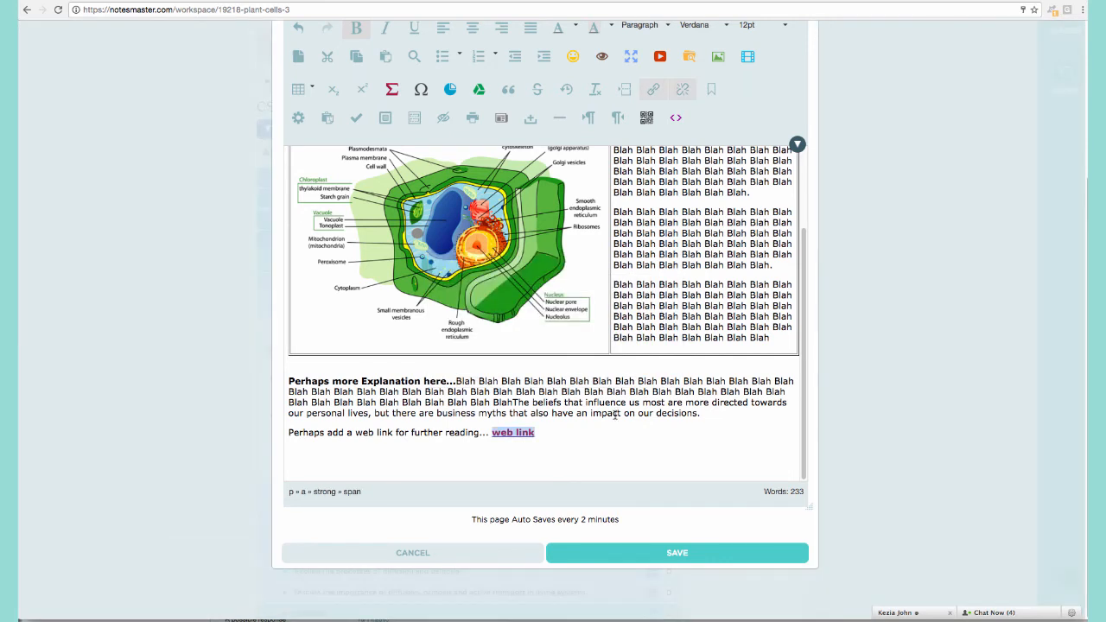
Deselect the linked text and begin closing the note editor.
left_click(523, 448)
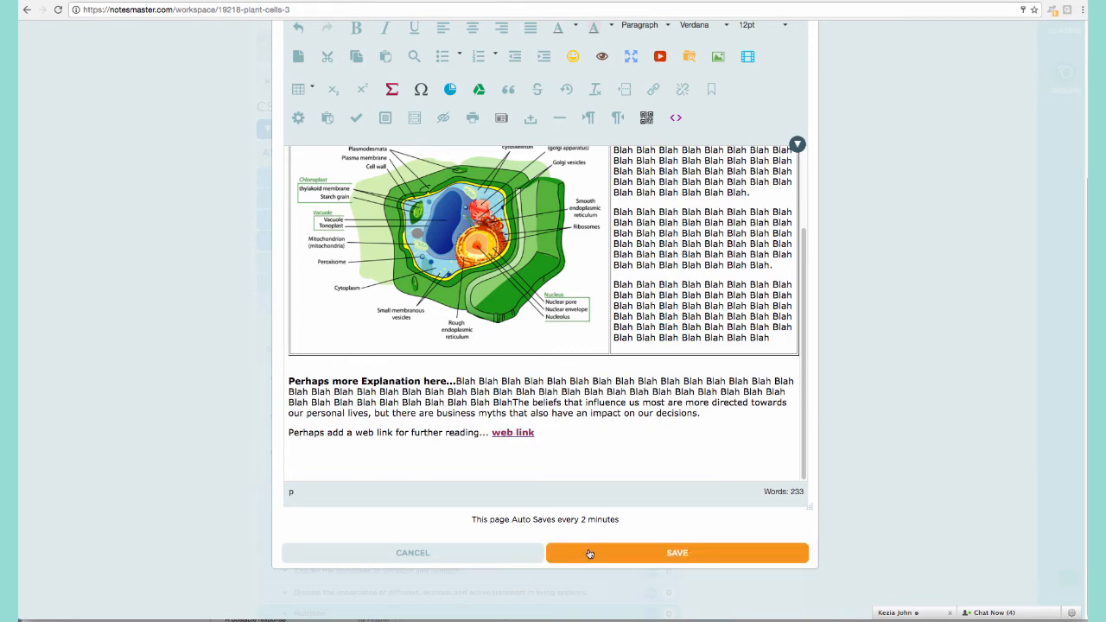
scroll(845, 384, "up", 3)
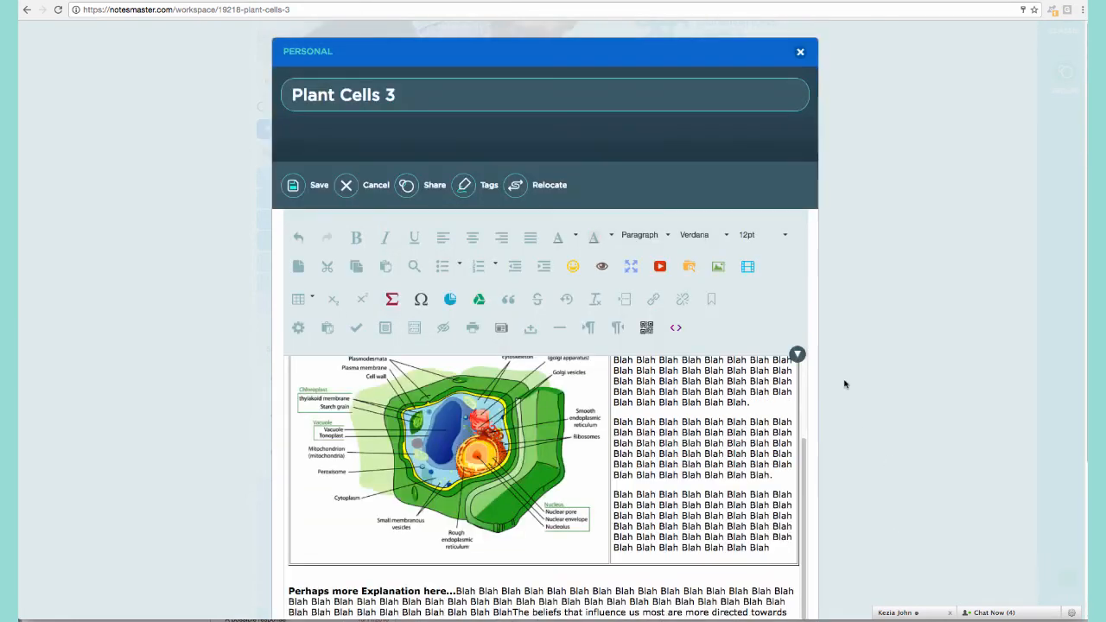
left_click(800, 52)
Close the editor, reopen Plant Cells 3, and follow its 'web link' to test it.
left_click(506, 144)
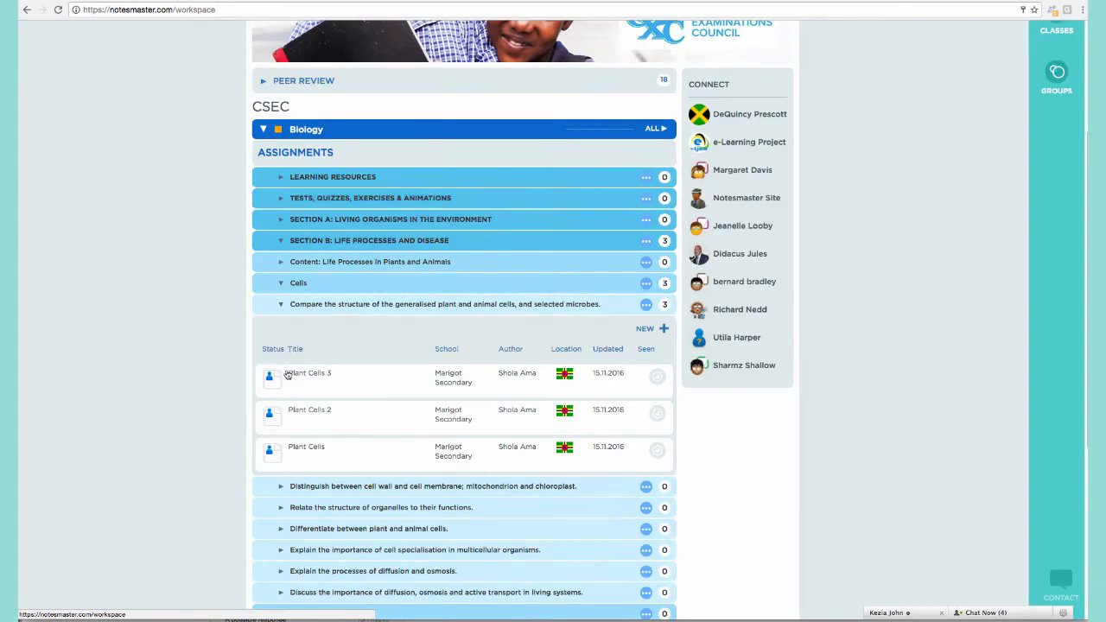
left_click(361, 389)
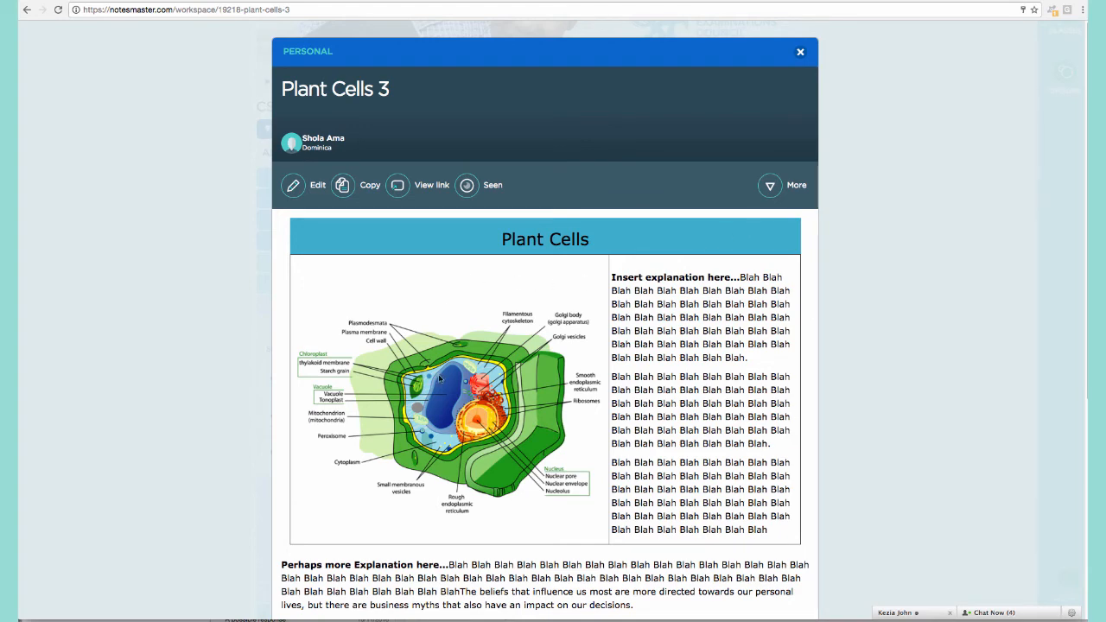
scroll(556, 354, "down", 2)
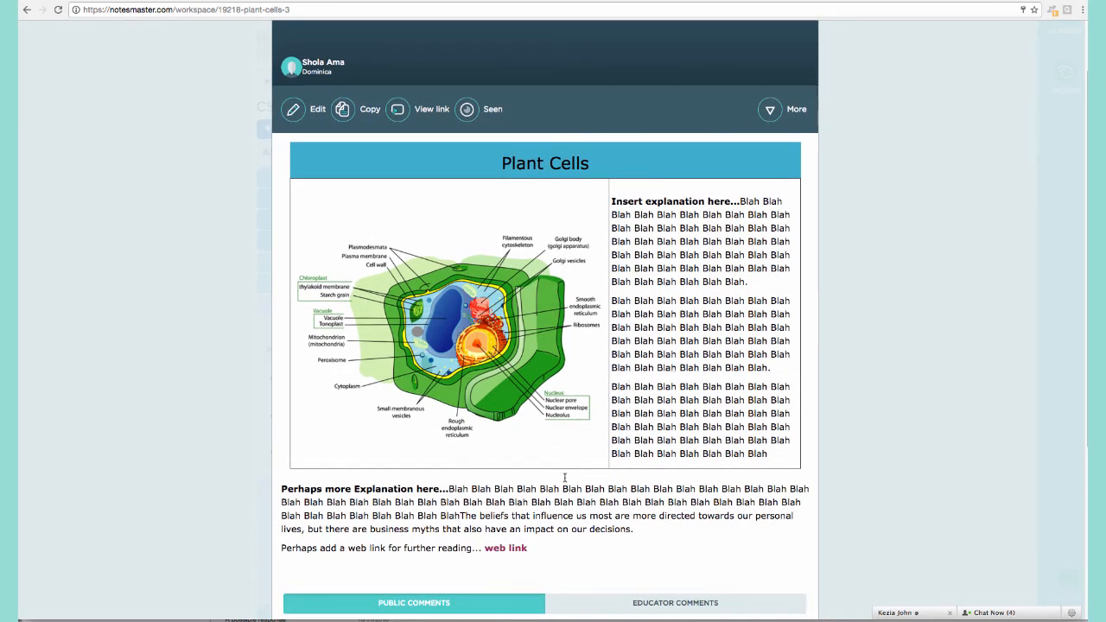
scroll(359, 456, "down", 1)
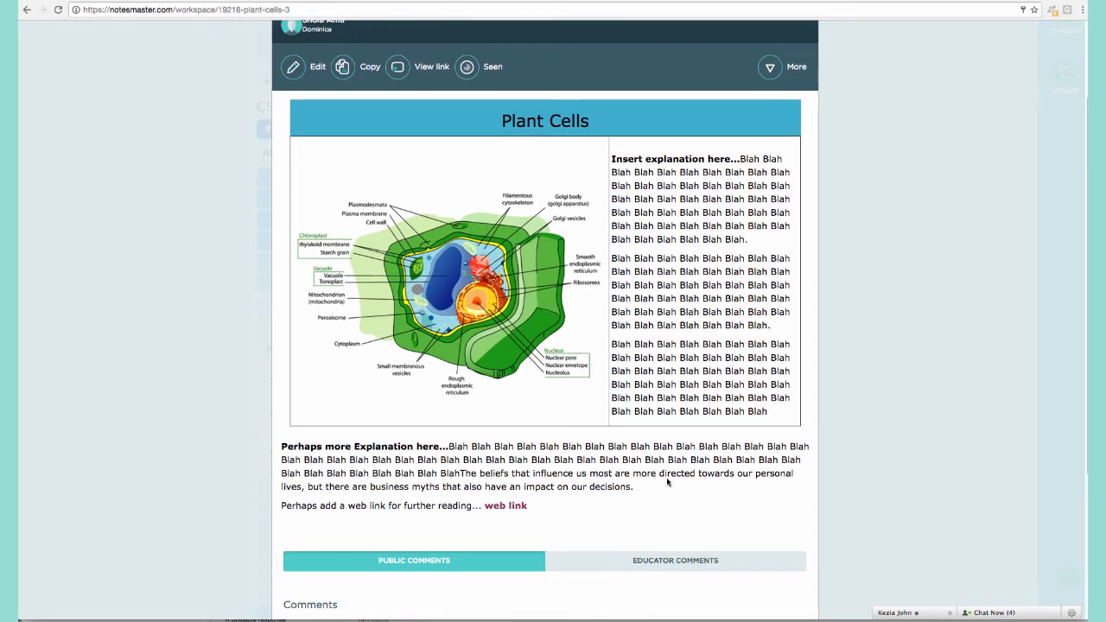
left_click(513, 506)
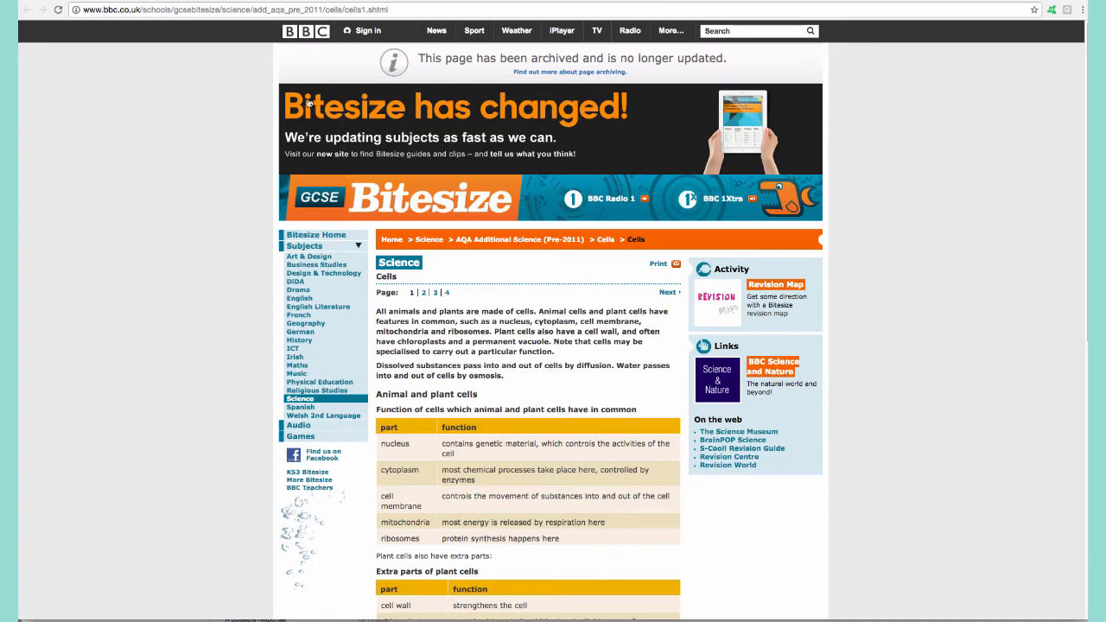
Look over the BBC Bitesize Cells page, then switch back to the Plant Cells 3 note.
key("super+w")
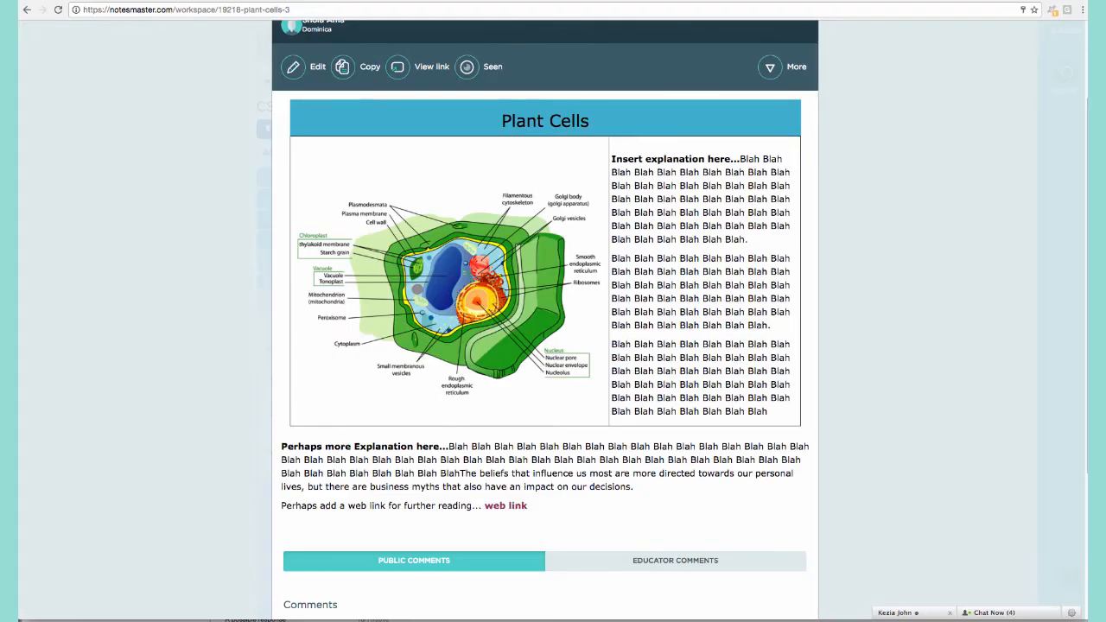
key("ctrl+Tab")
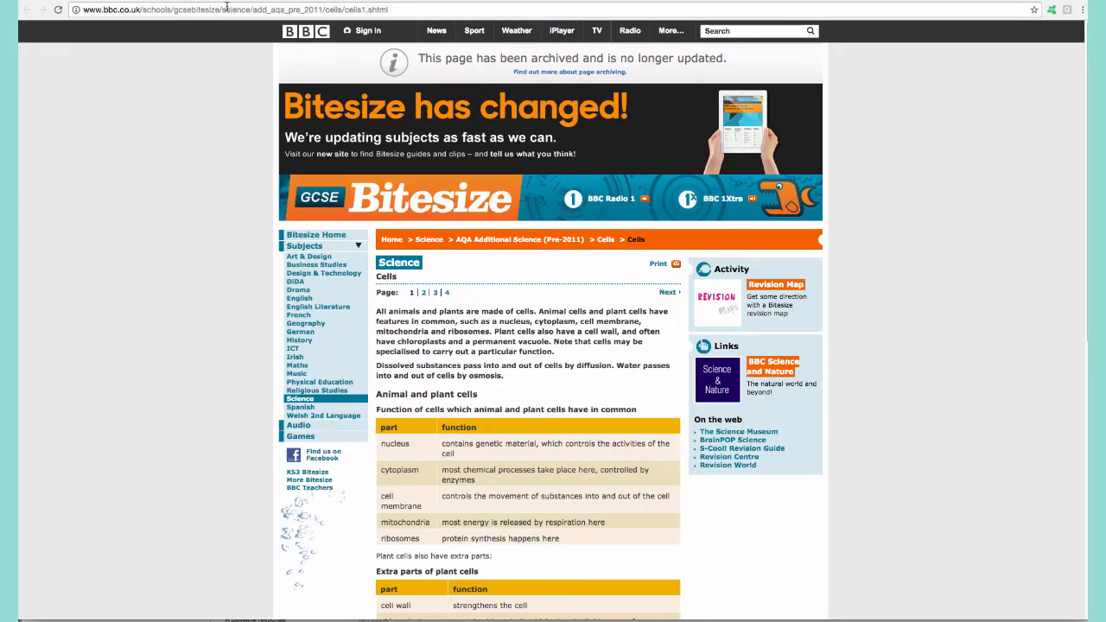
scroll(607, 336, "down", 10)
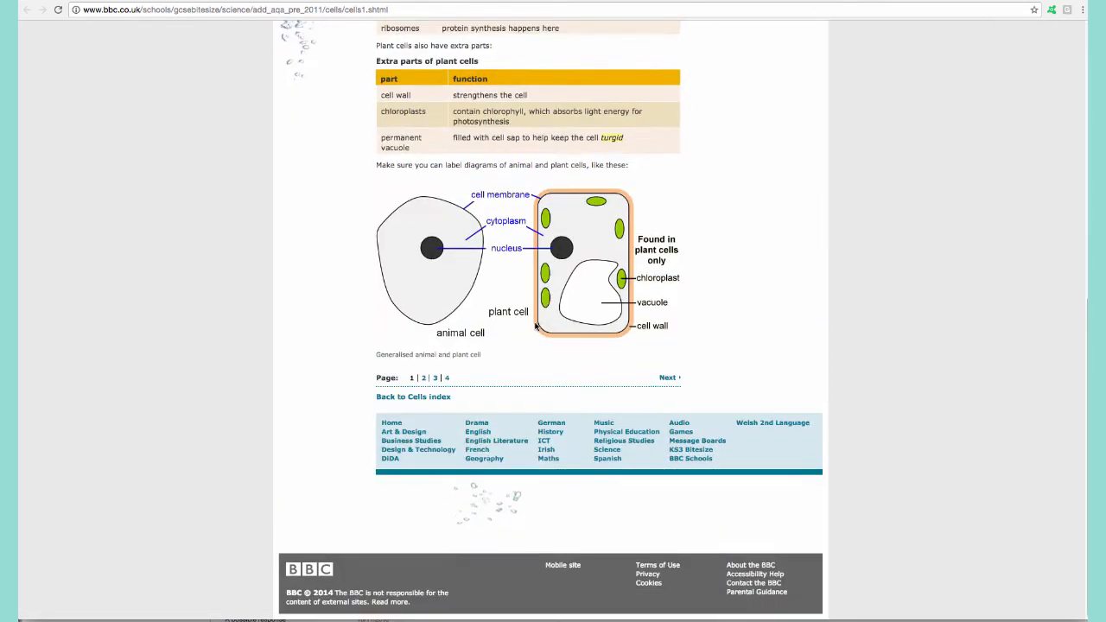
scroll(607, 336, "up", 10)
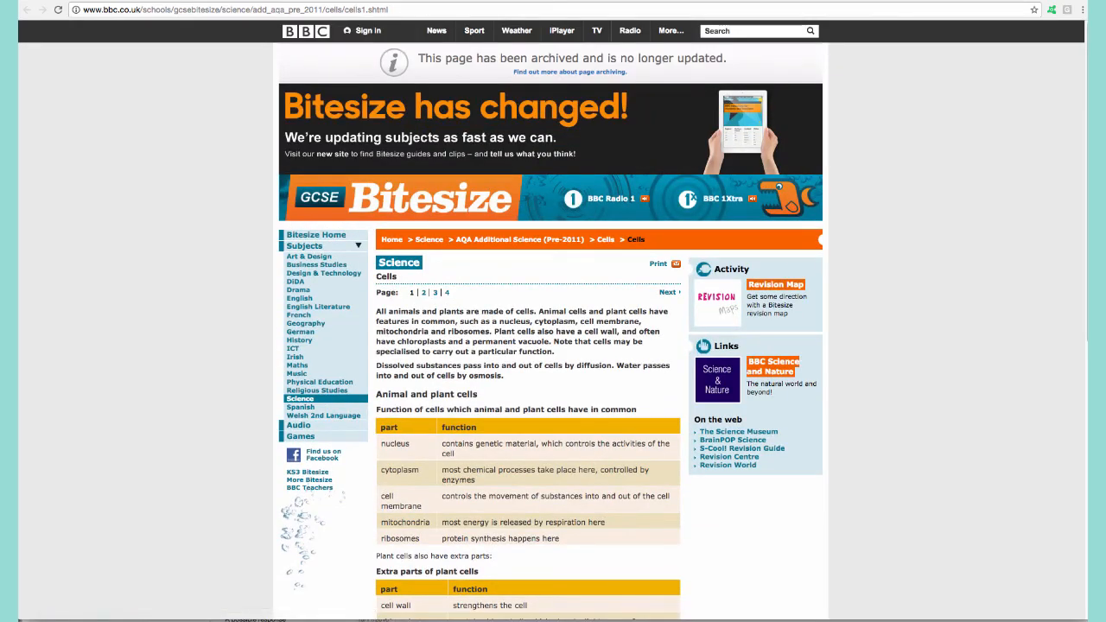
key("ctrl+shift+Tab")
scroll(445, 280, "up", 3)
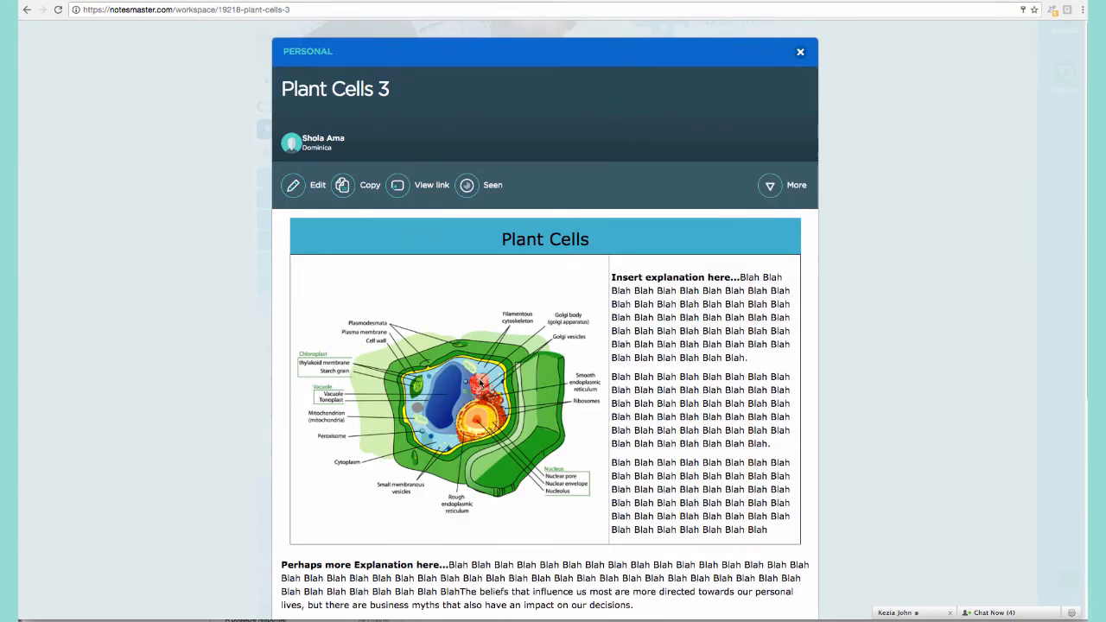
Close Plant Cells 3 and create a new note titled 'Plant Cells 4'.
left_click(866, 174)
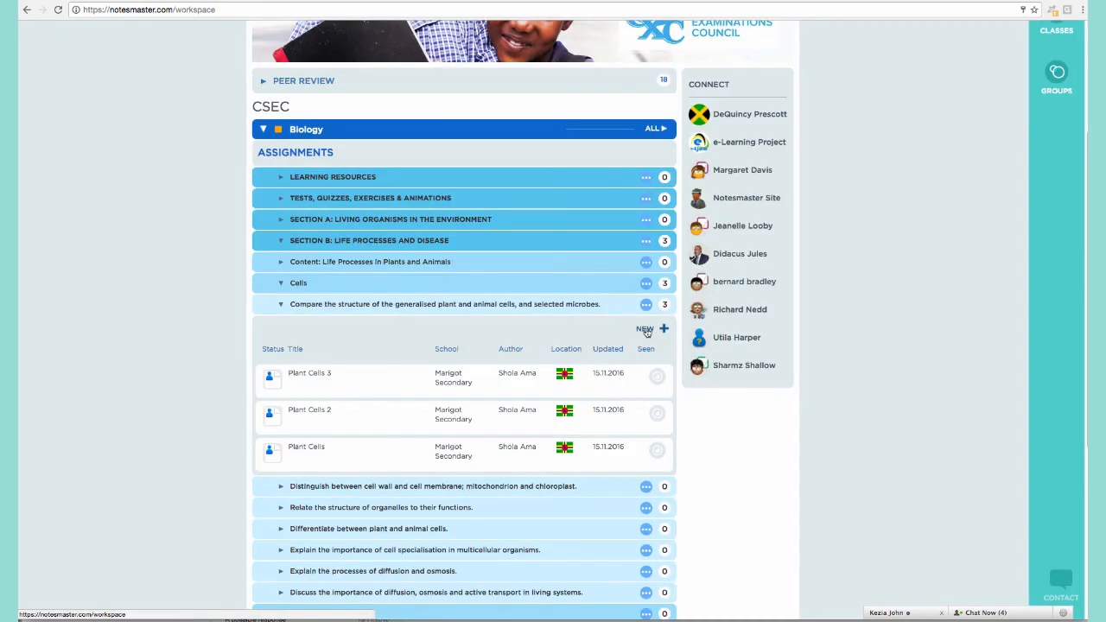
left_click(646, 331)
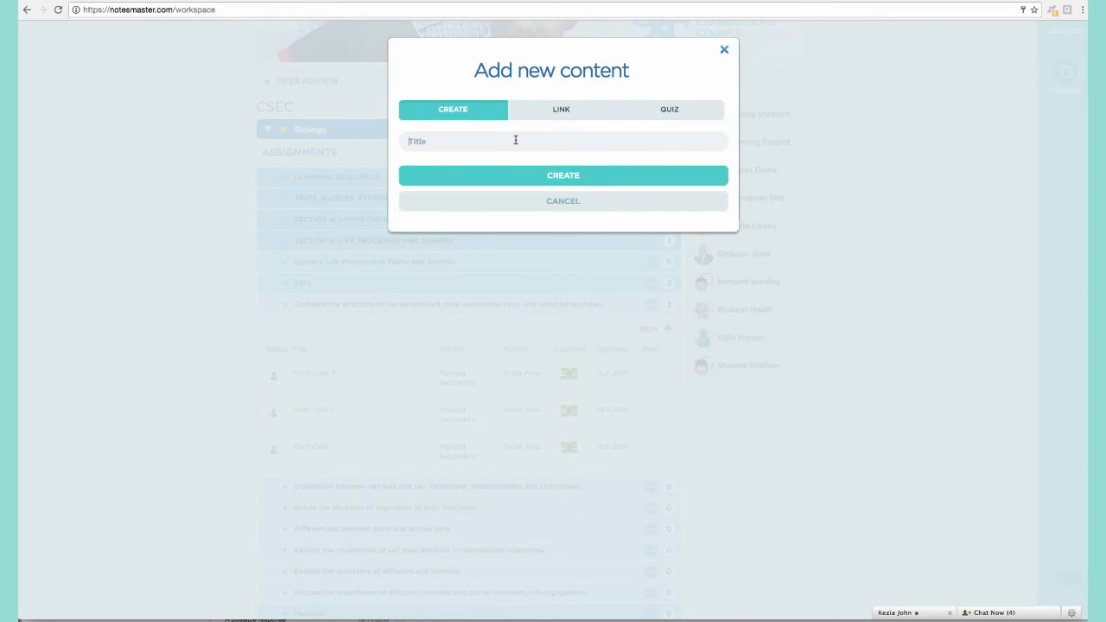
type("Plan")
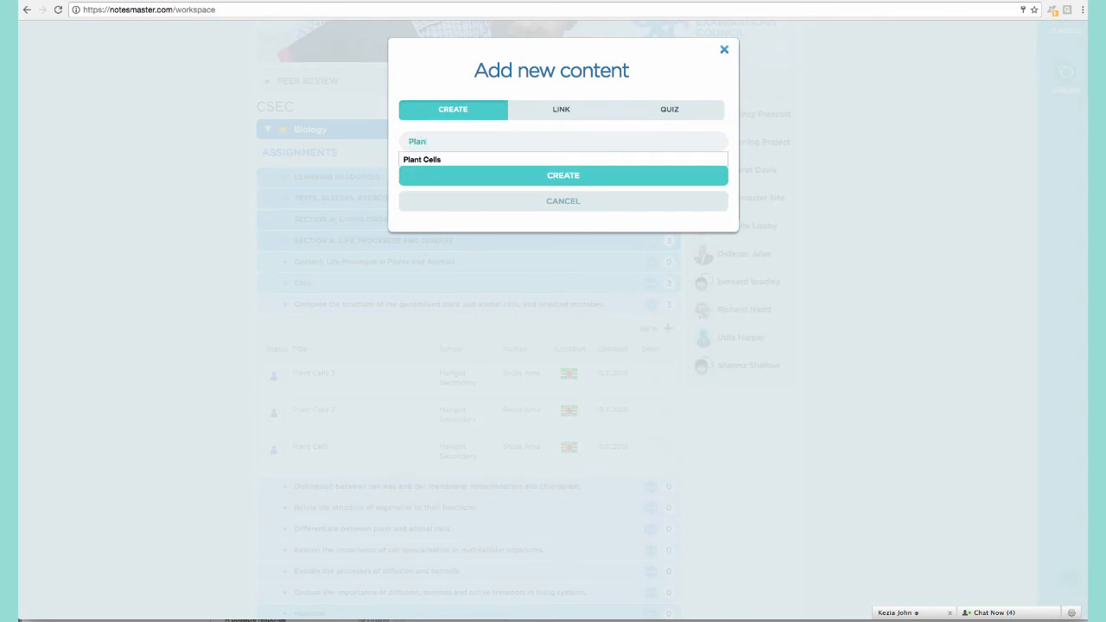
type("t Cells 4")
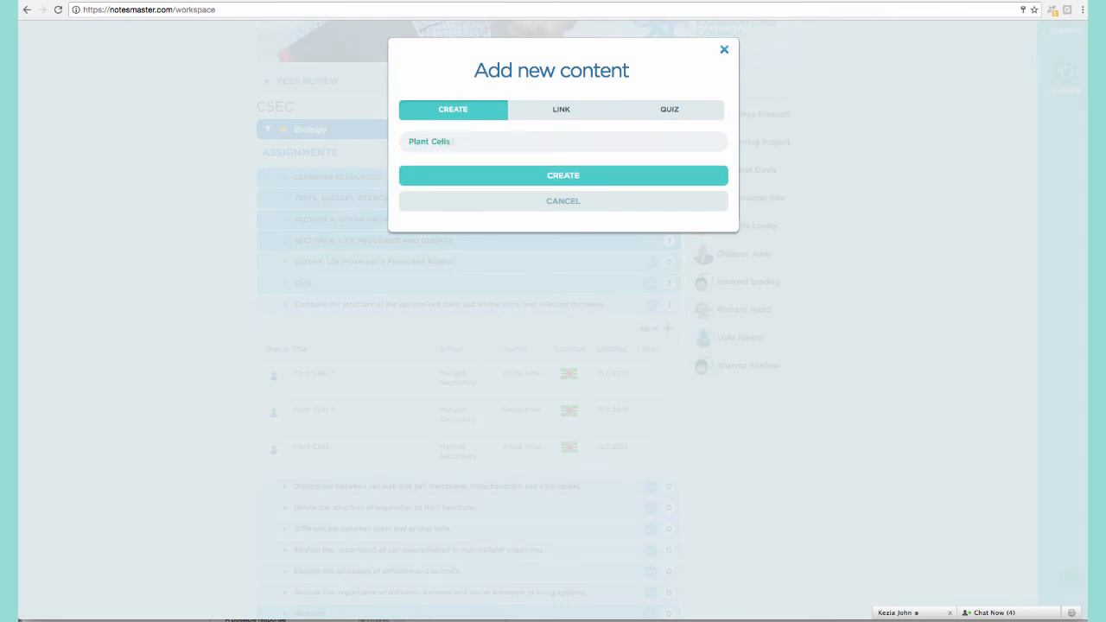
left_click(534, 175)
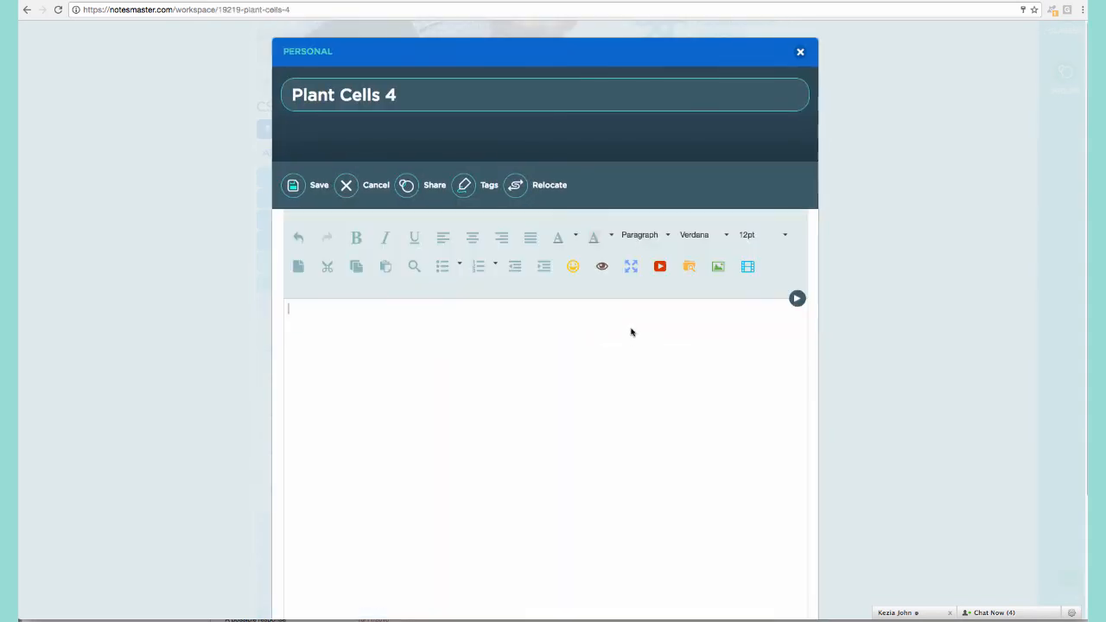
Show all editing tools and preview the Note Style 3 template.
left_click(796, 299)
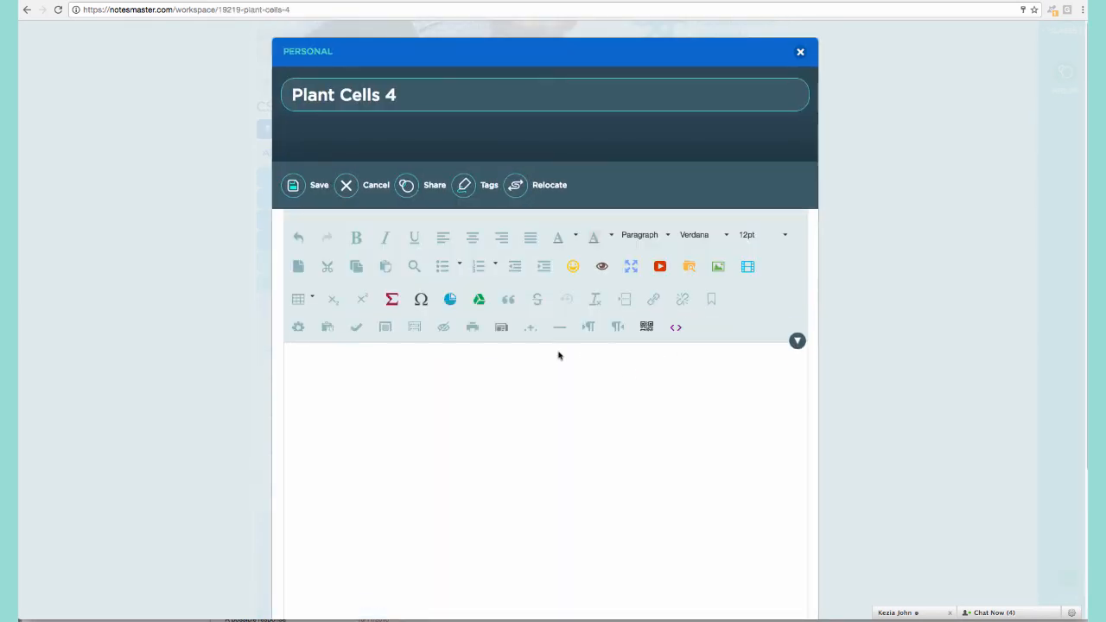
left_click(500, 328)
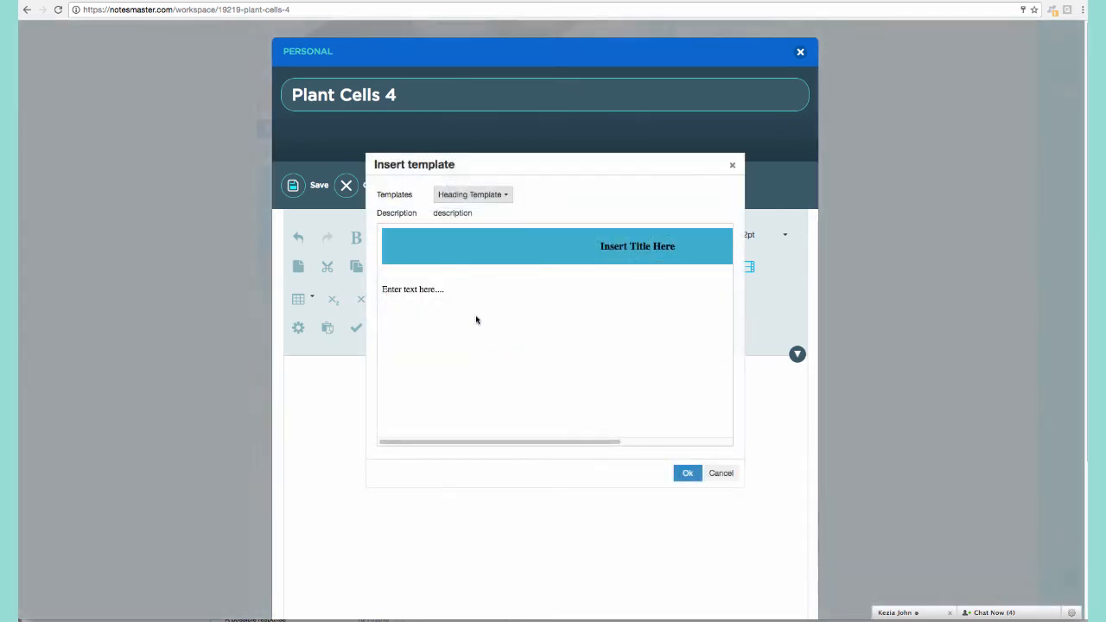
left_click(502, 199)
left_click(486, 260)
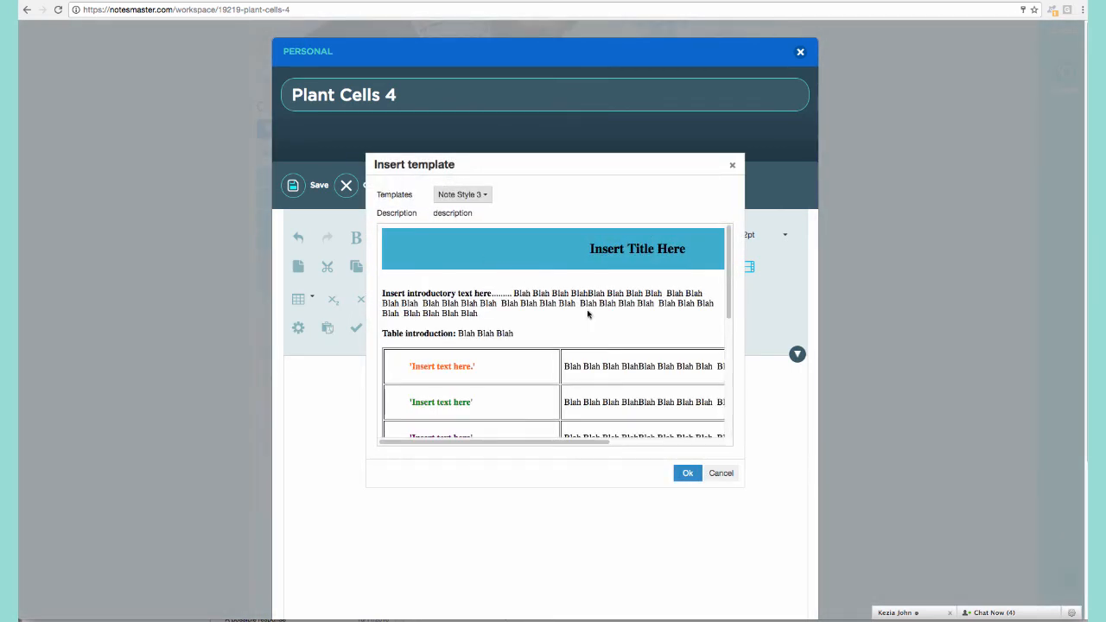
scroll(501, 325, "down", 3)
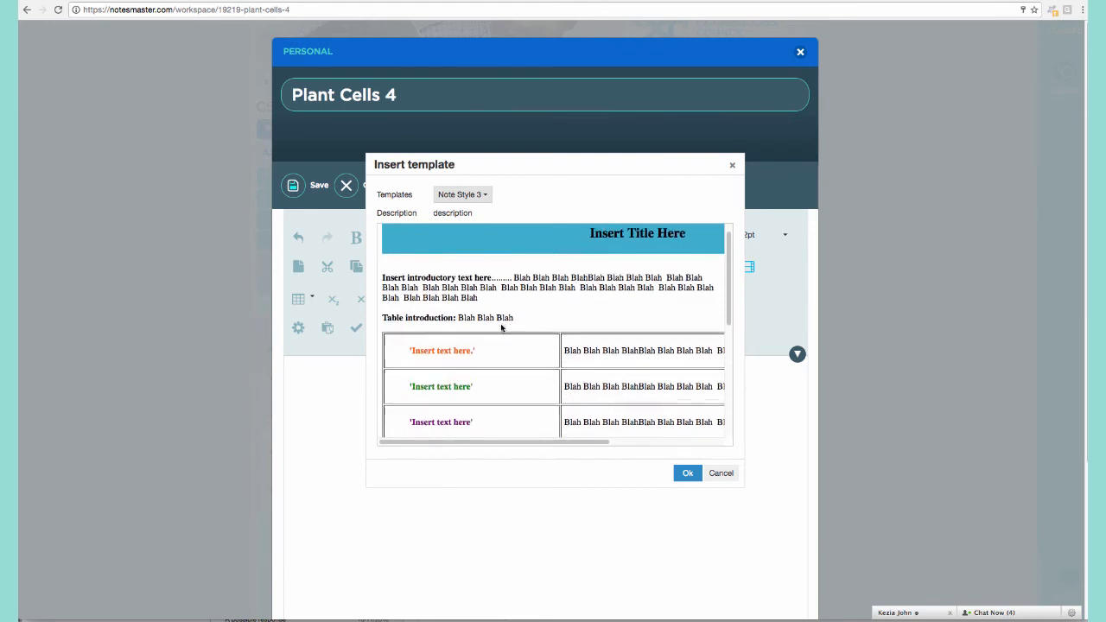
scroll(501, 328, "down", 3)
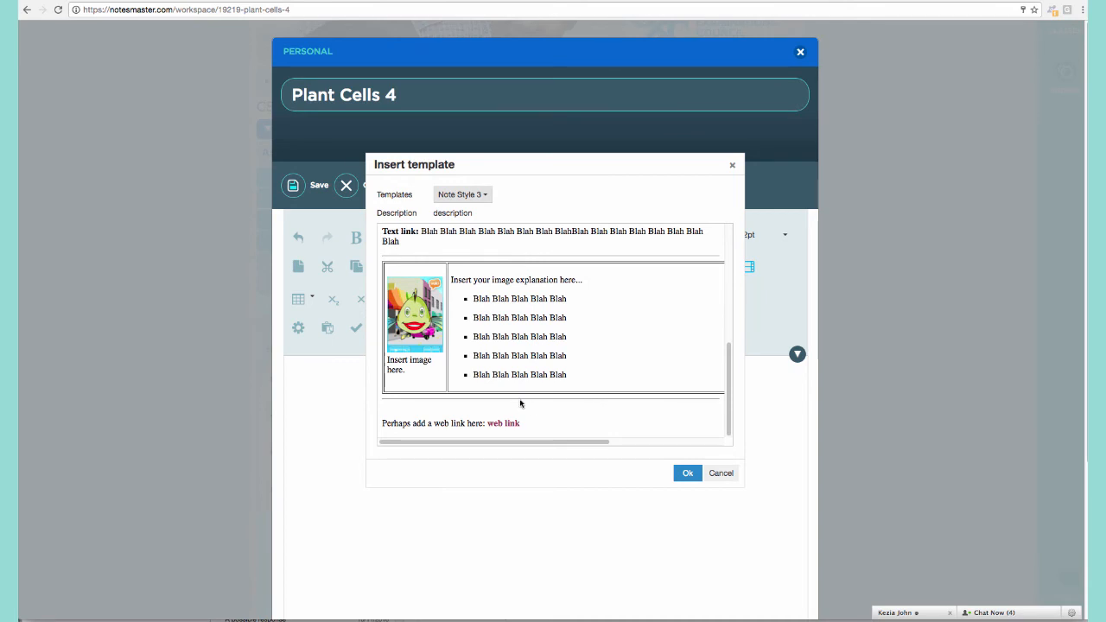
scroll(523, 309, "up", 1)
scroll(518, 277, "up", 4)
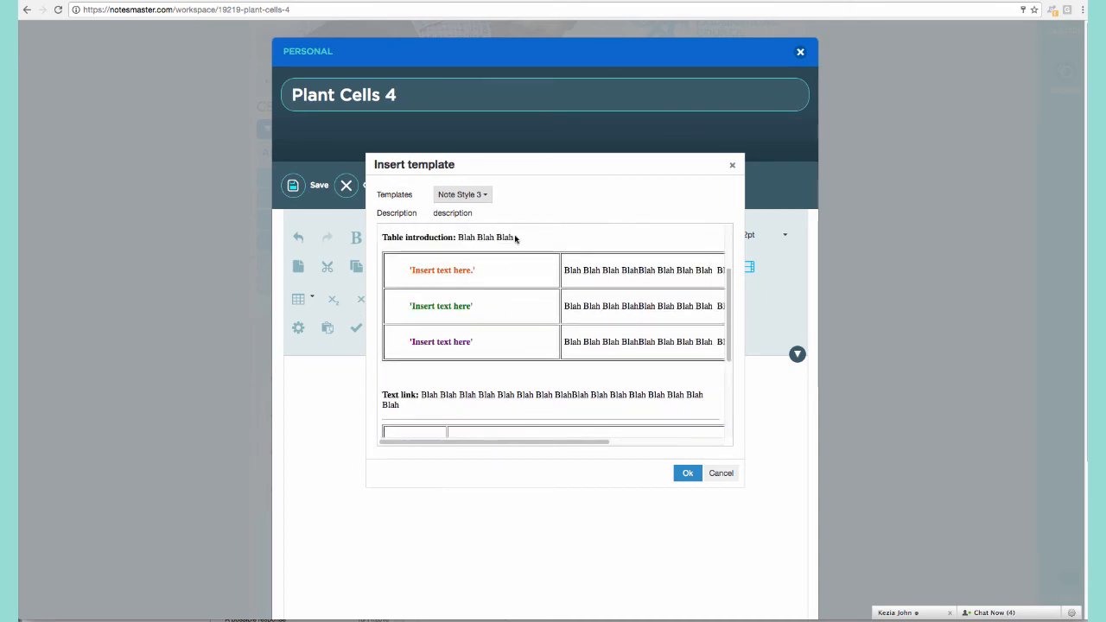
Insert the Note Style 4 template into the note instead and look it over.
left_click(481, 194)
left_click(467, 280)
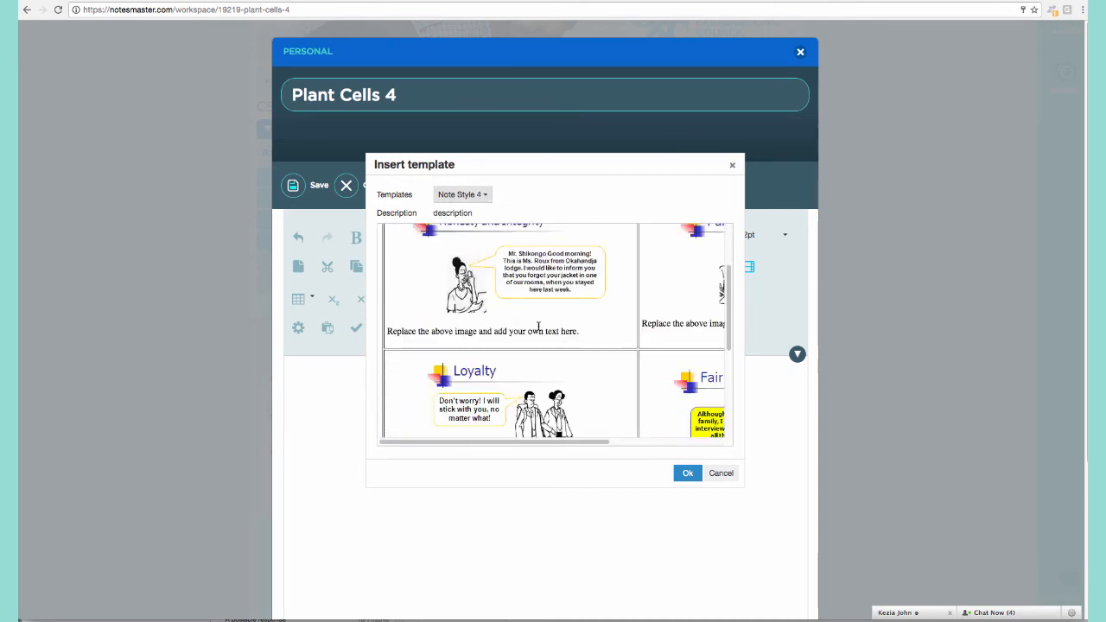
left_click(688, 474)
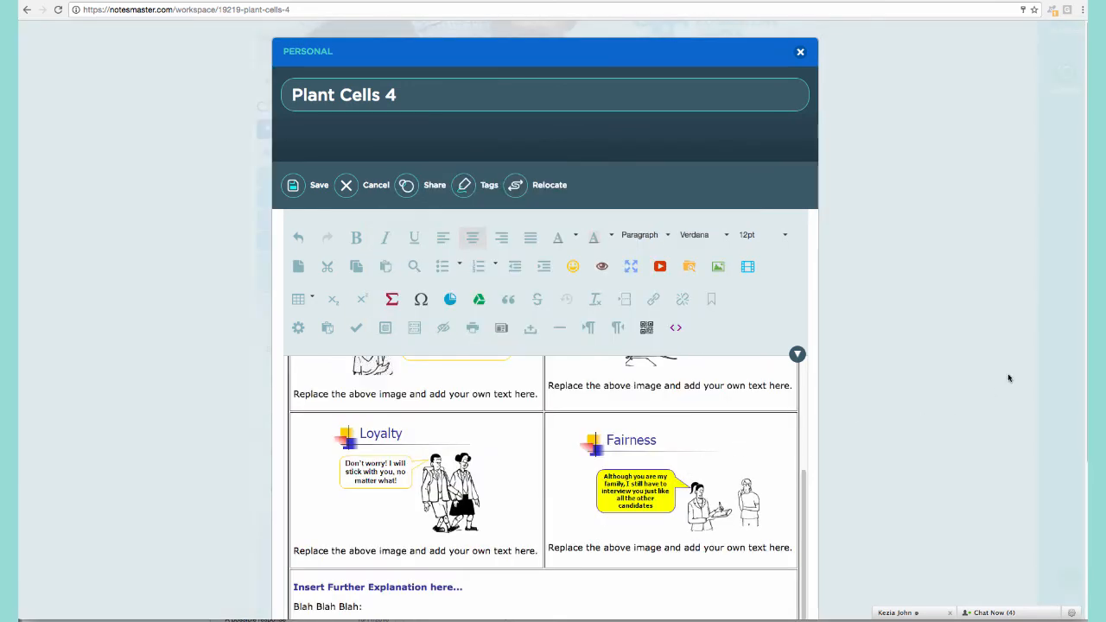
scroll(1007, 378, "down", 5)
scroll(727, 362, "up", 1)
scroll(727, 362, "up", 3)
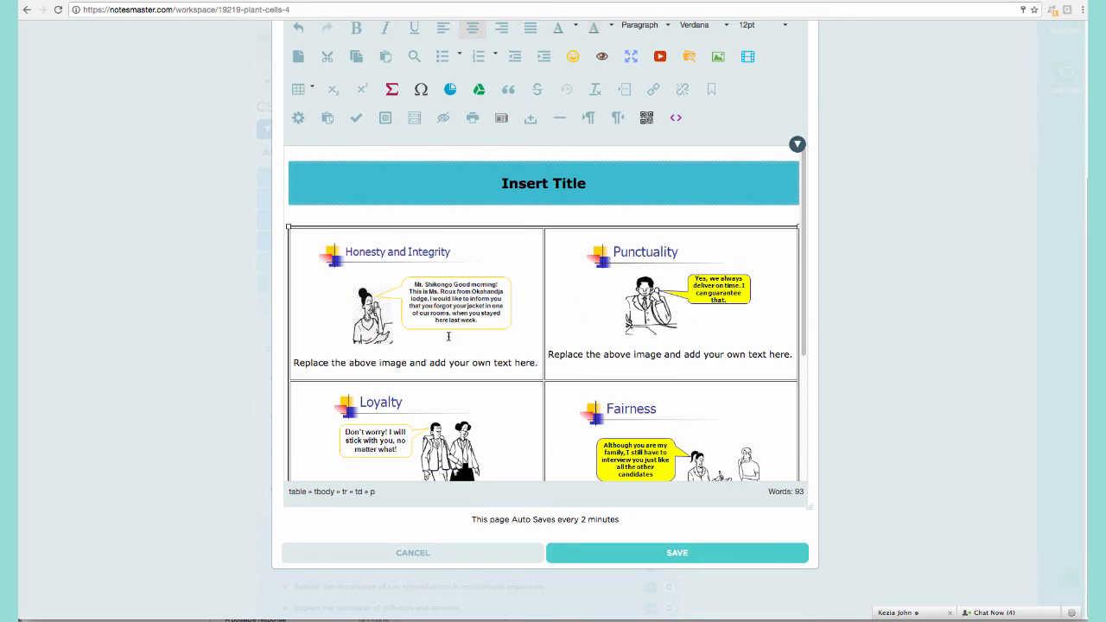
scroll(591, 361, "down", 5)
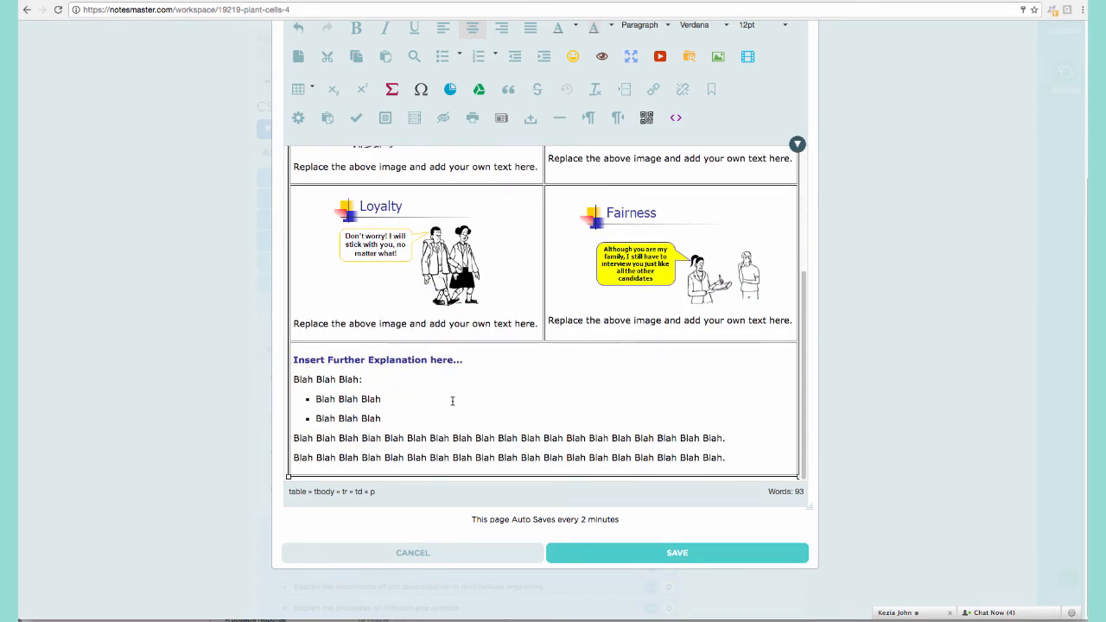
Insert Note Style 3 below the Note Style 4 layout, then scroll back to the top.
left_click(500, 117)
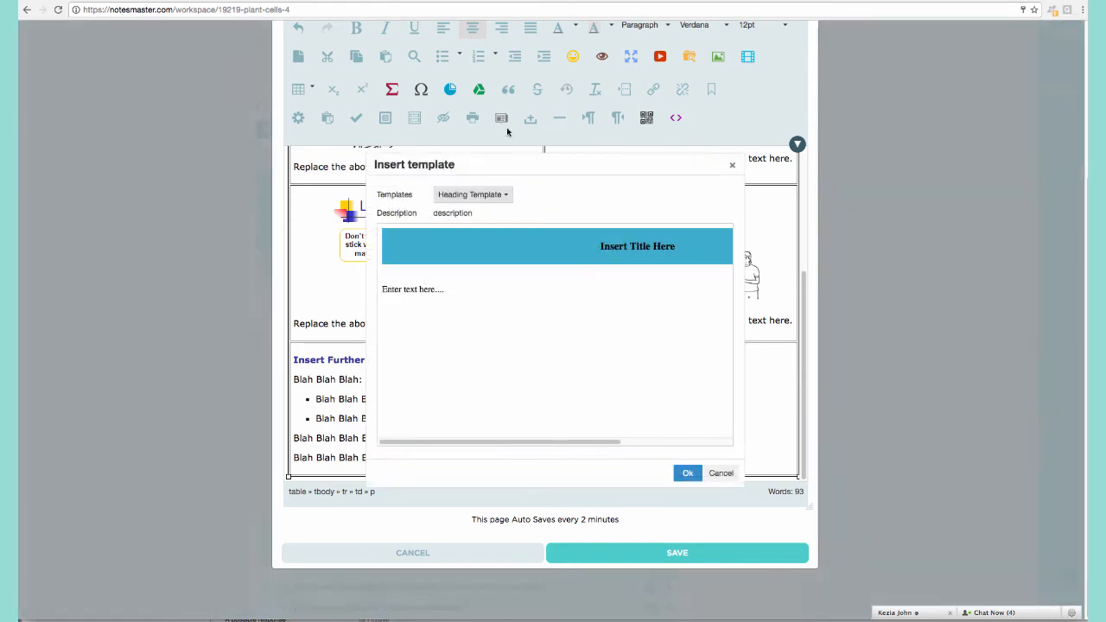
left_click(504, 198)
left_click(495, 264)
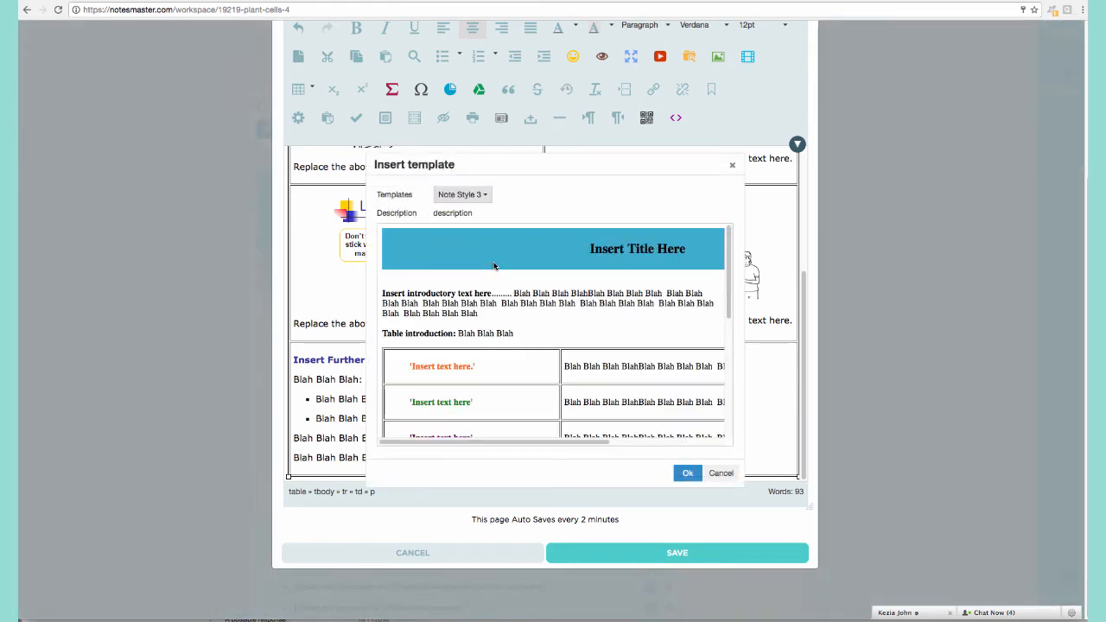
left_click(687, 472)
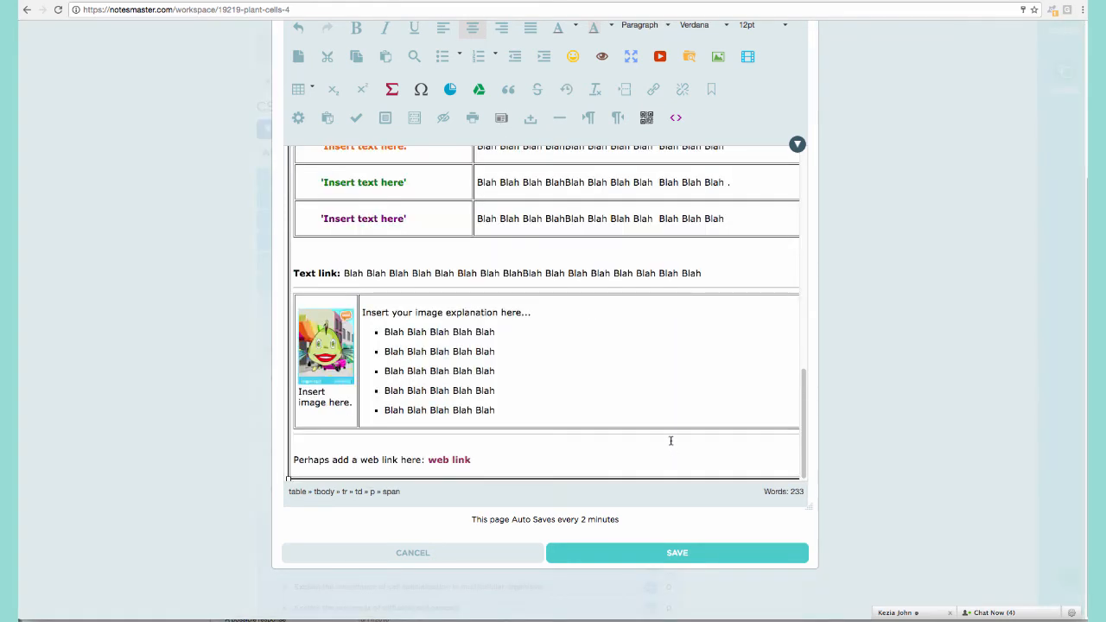
scroll(582, 353, "up", 5)
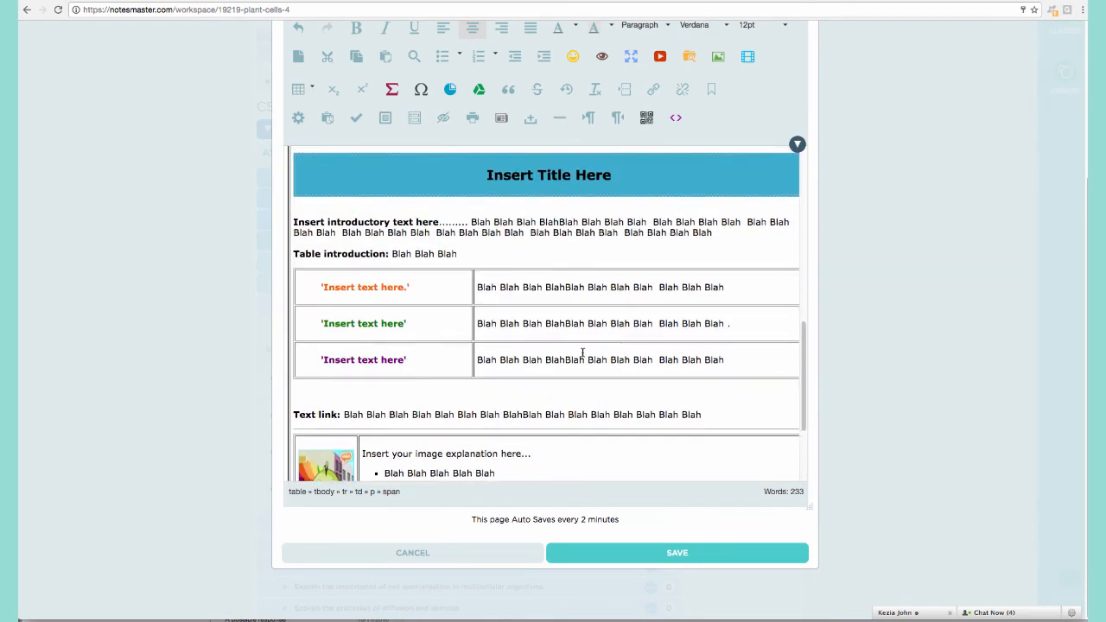
scroll(561, 336, "up", 1)
scroll(473, 222, "up", 5)
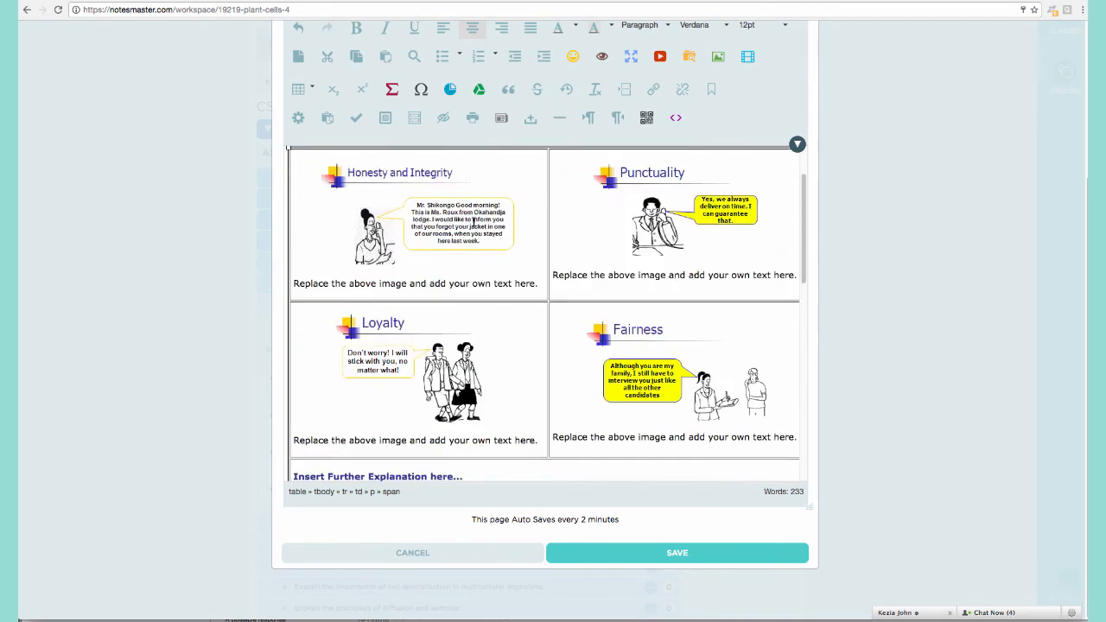
scroll(474, 223, "down", 1)
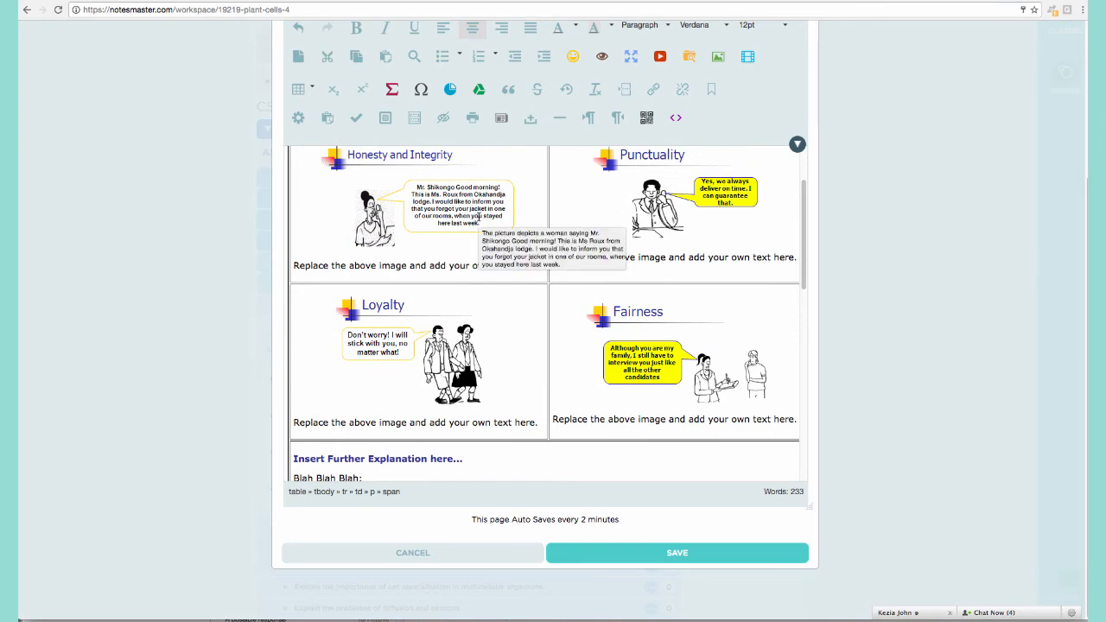
scroll(581, 261, "up", 5)
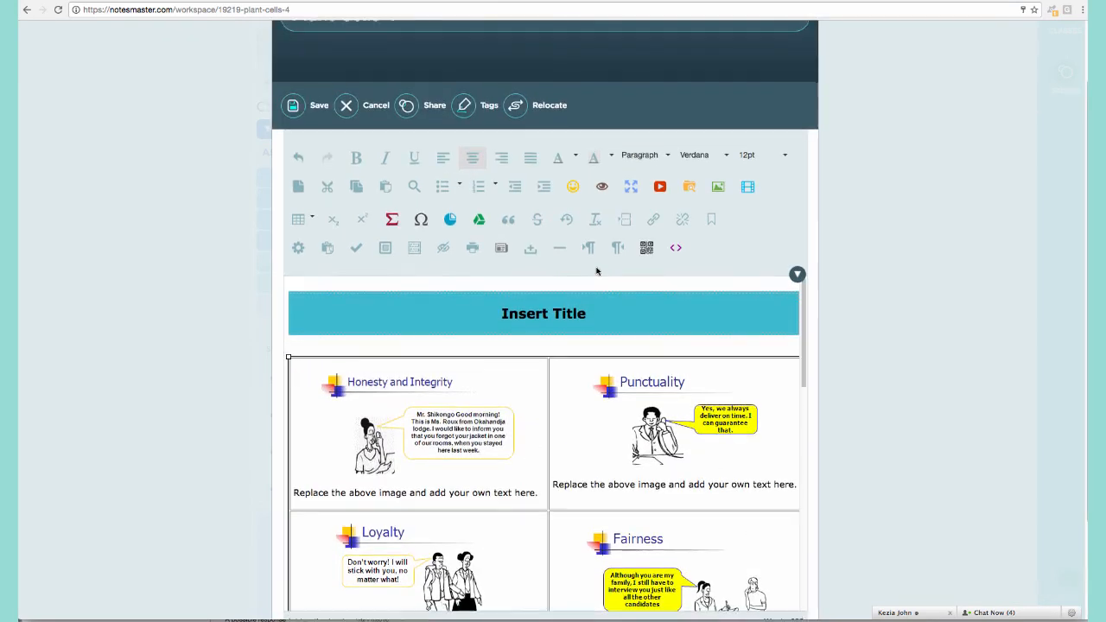
scroll(596, 272, "up", 1)
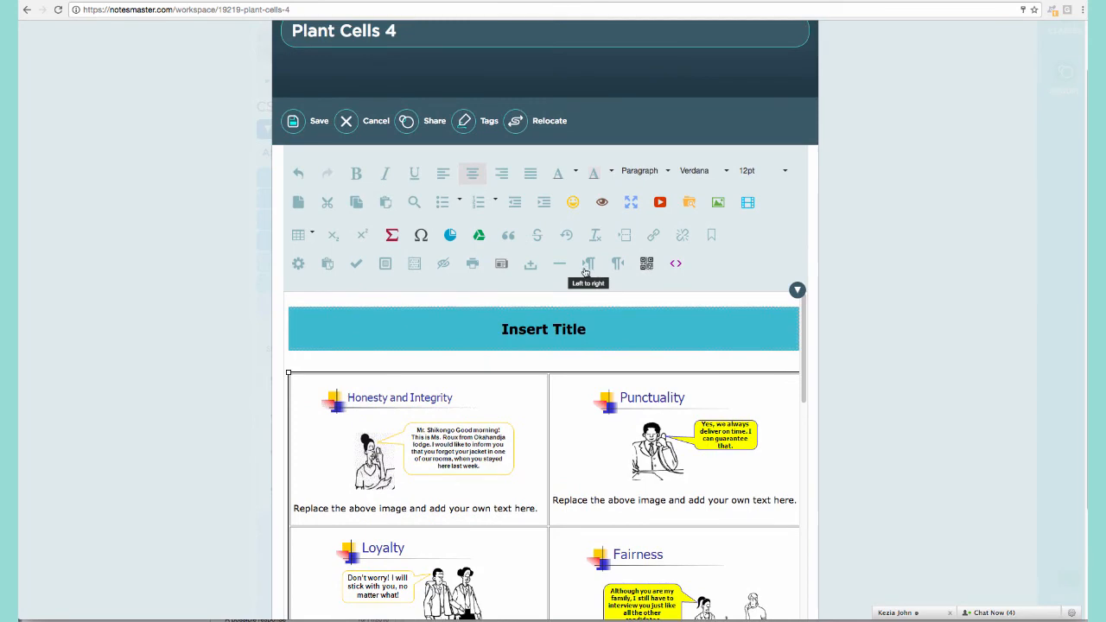
Close the editor without saving, then delete the Plant Cells 4 note via More > Delete.
left_click(378, 127)
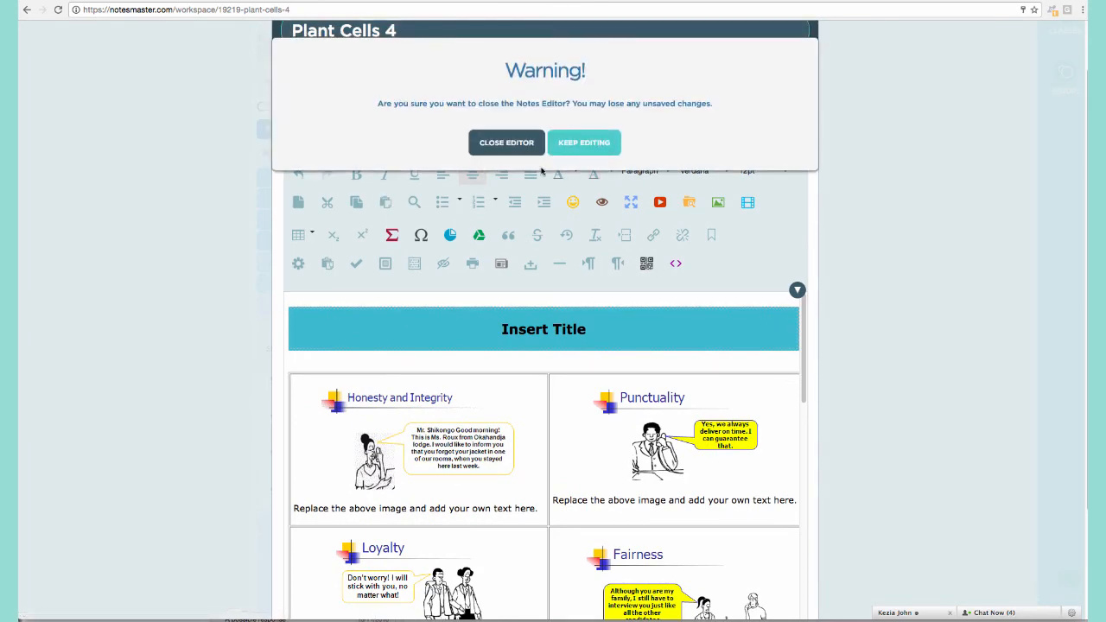
left_click(507, 142)
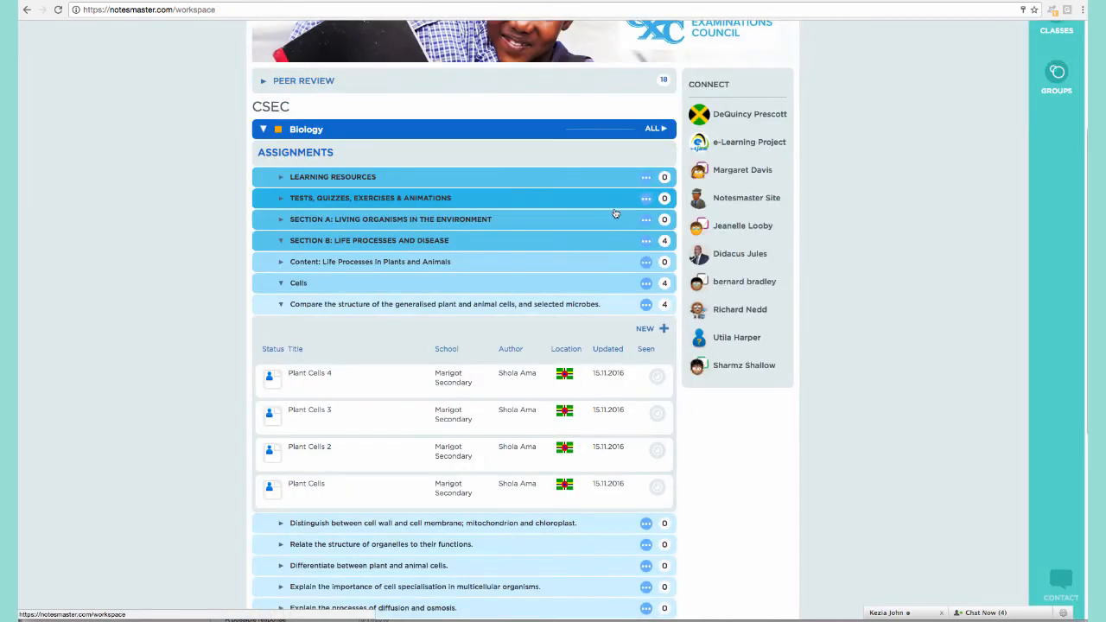
left_click(405, 378)
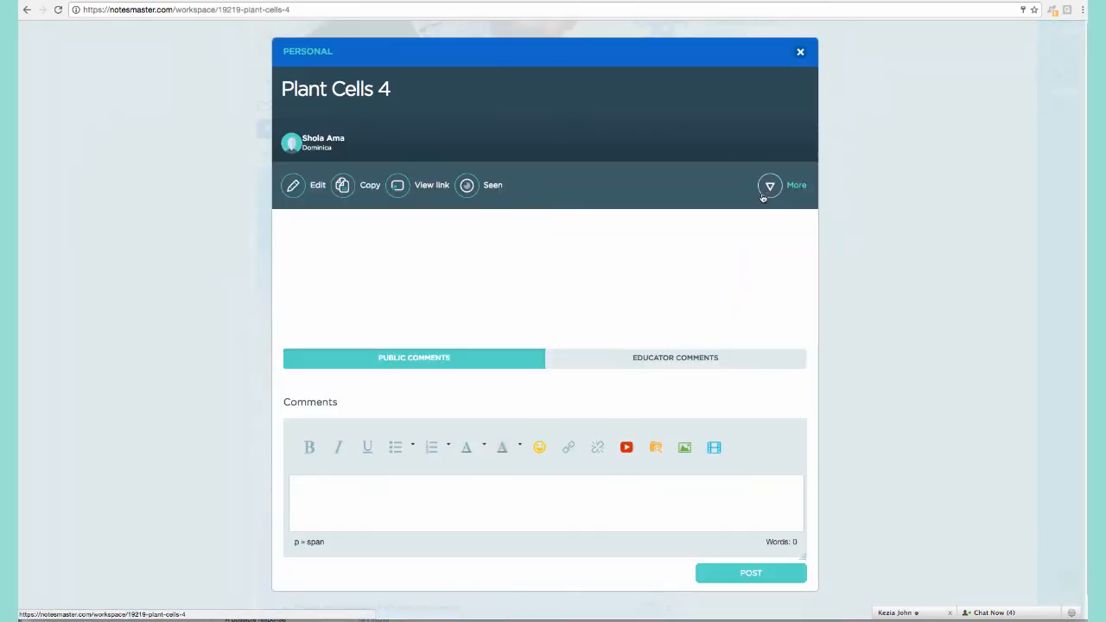
left_click(768, 185)
left_click(734, 312)
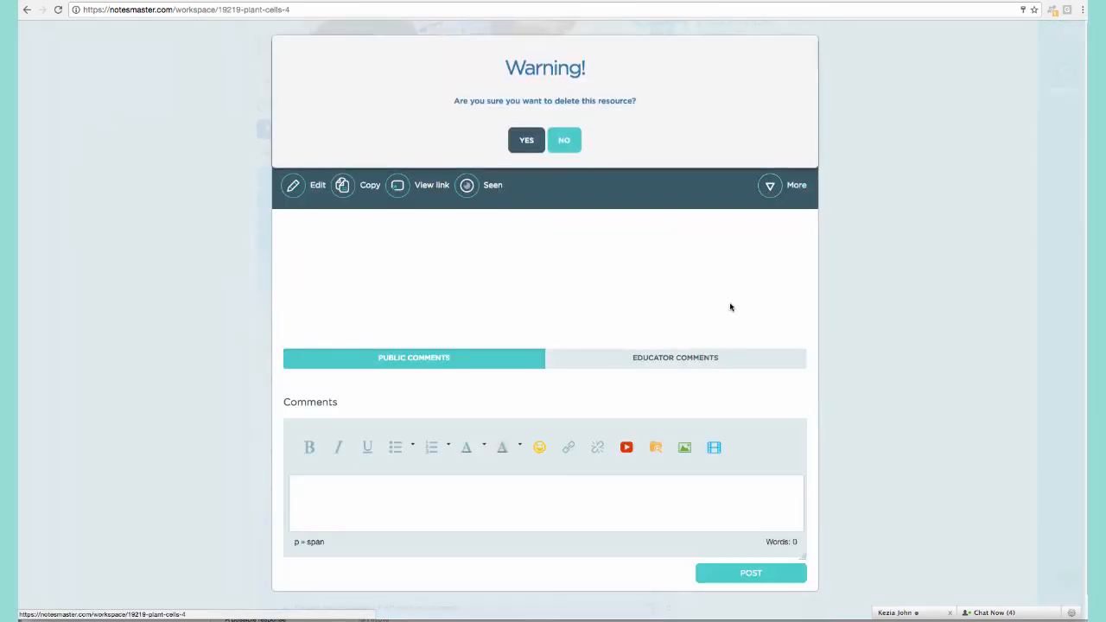
left_click(526, 144)
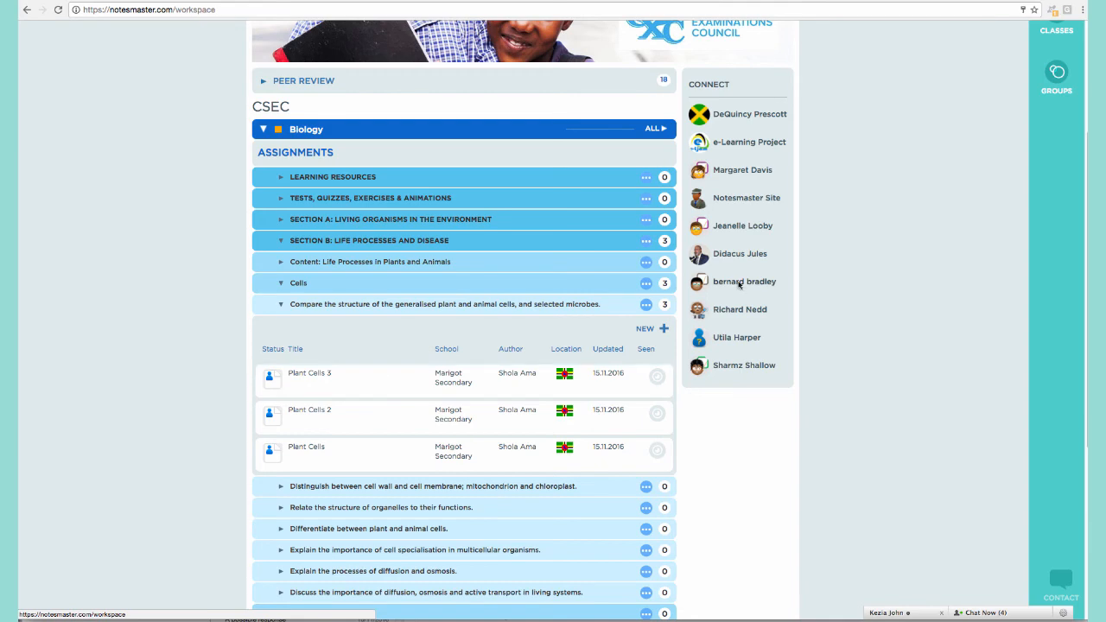
Add a new note with the title 'Plant Cells 4', fixing a typo in the title.
left_click(644, 329)
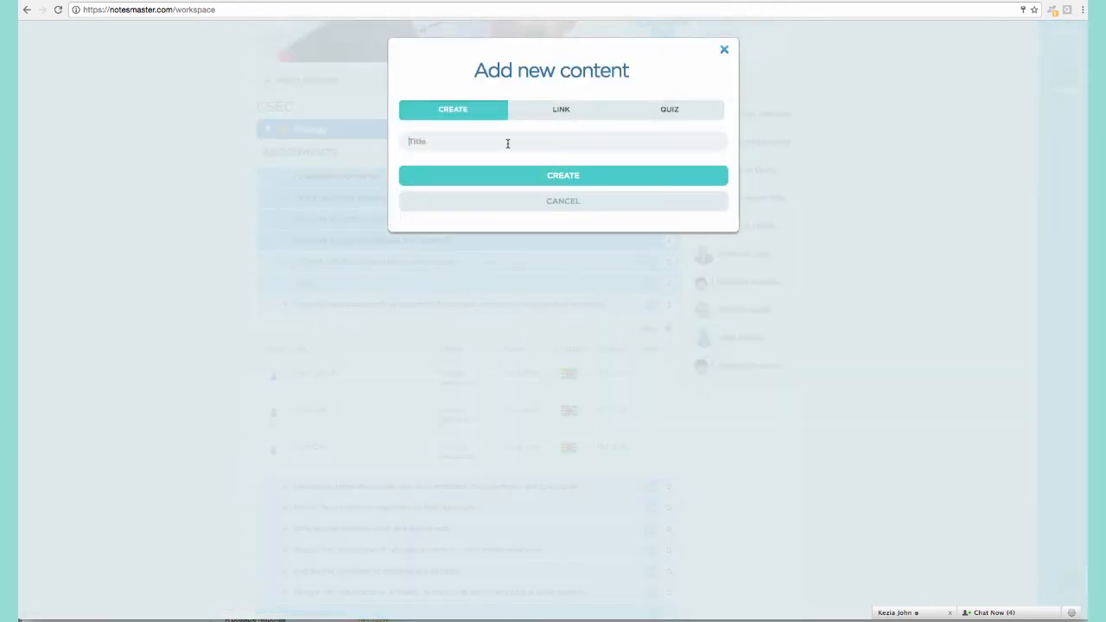
type("PLan")
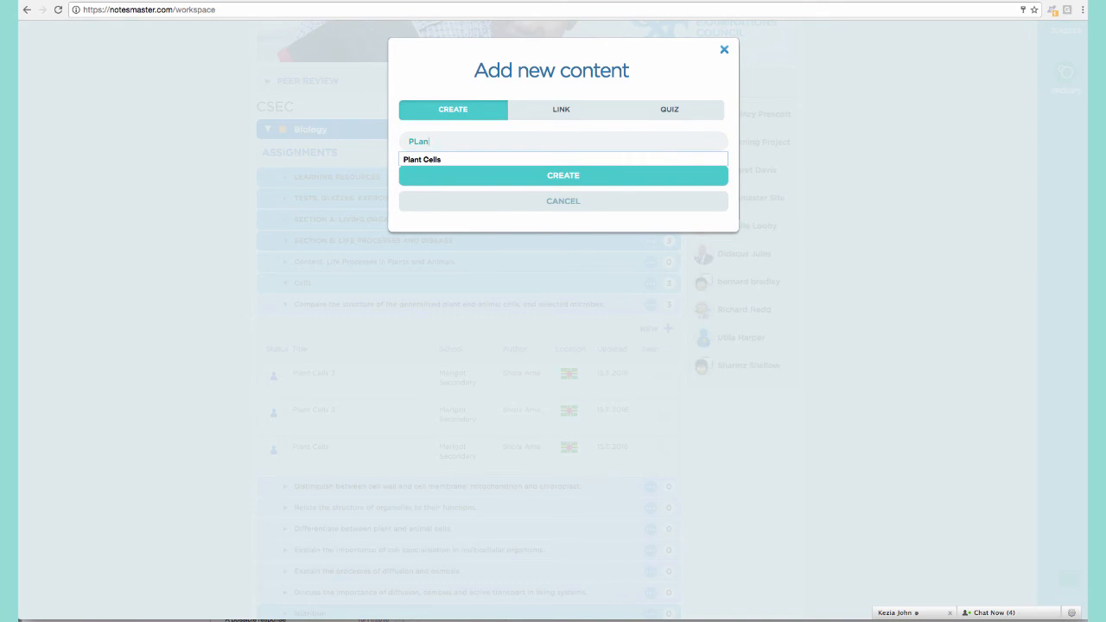
key("BackSpace")
key("BackSpace")
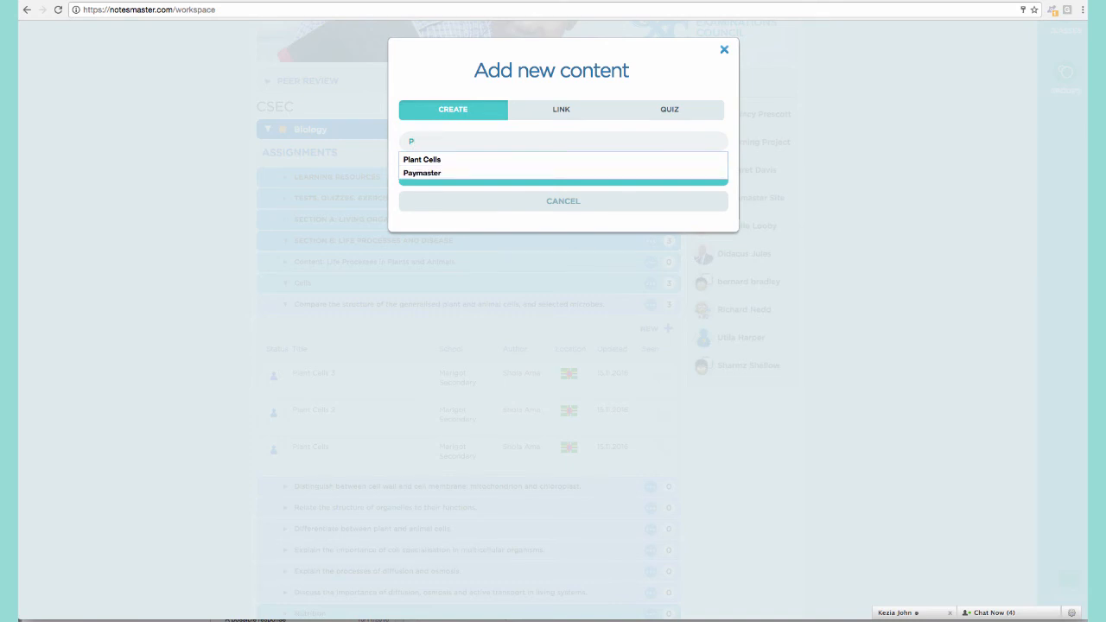
type("lant Cells")
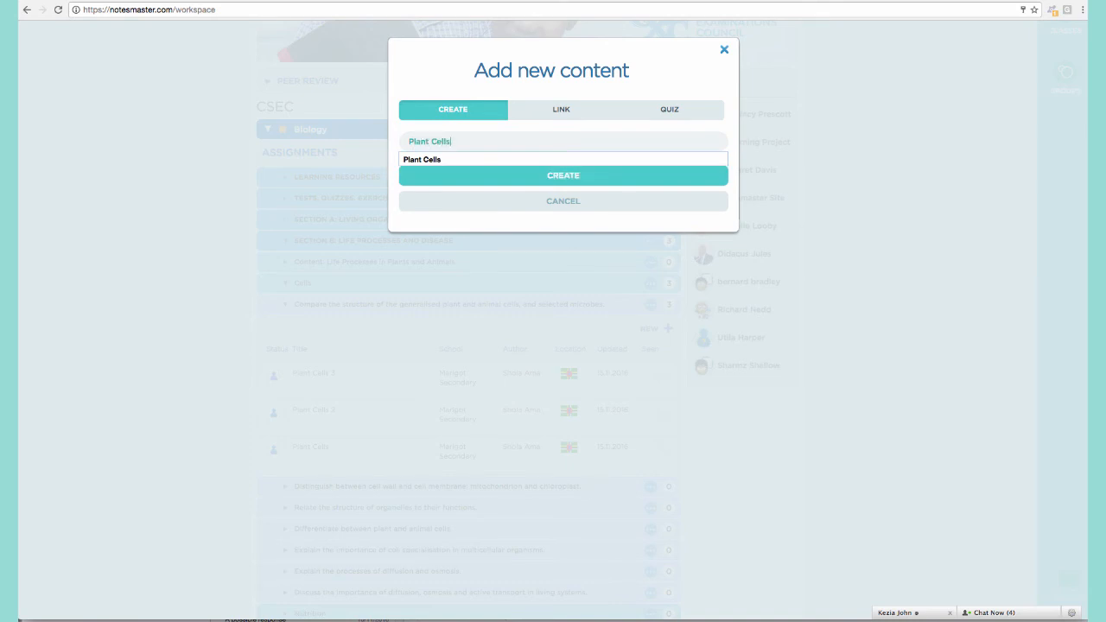
type(" 4")
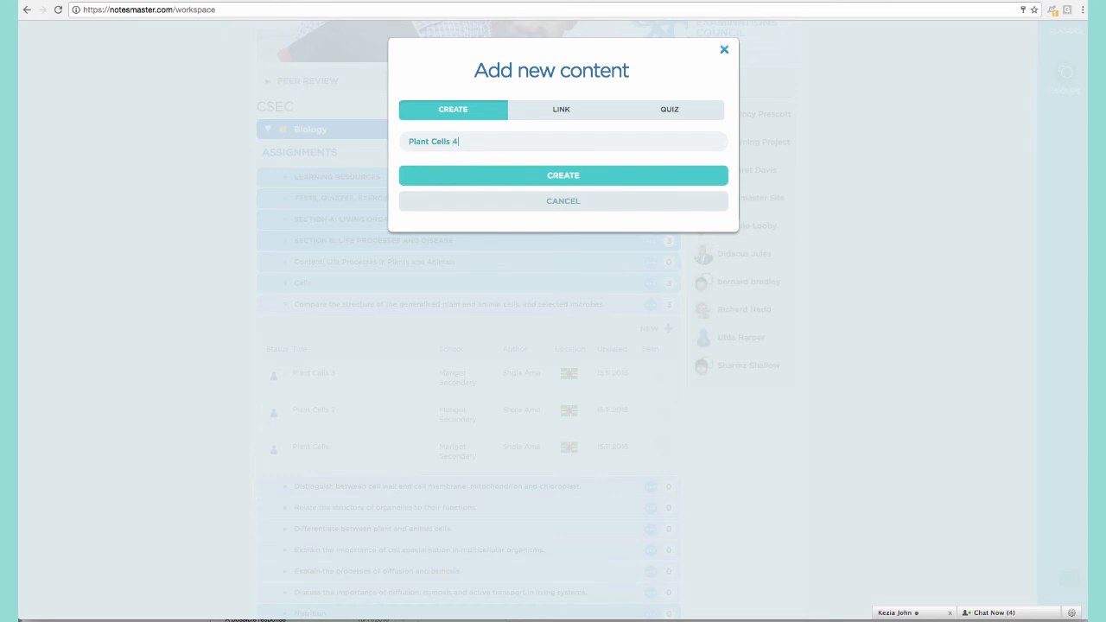
left_click(613, 178)
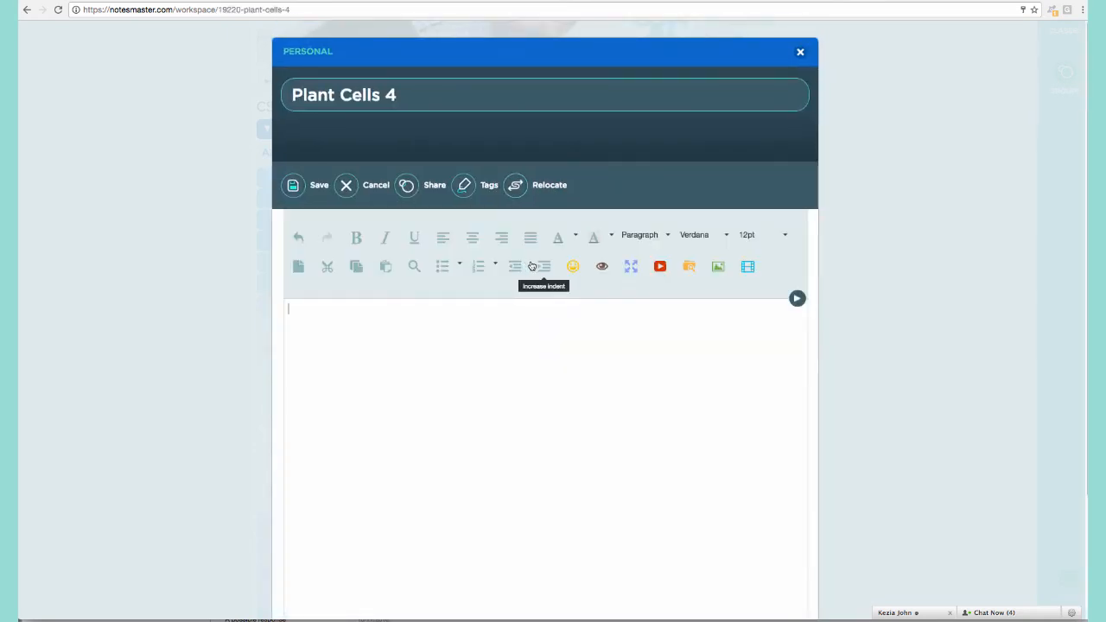
Insert Note Style 3 (title banner, text table, image section) into Plant Cells 4.
left_click(797, 298)
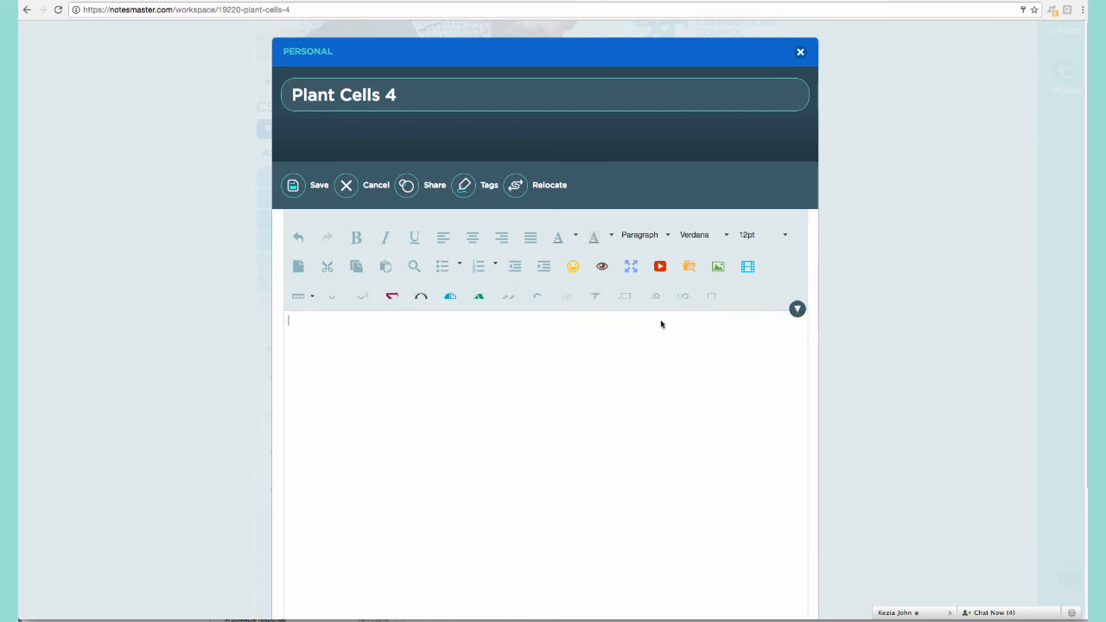
left_click(512, 326)
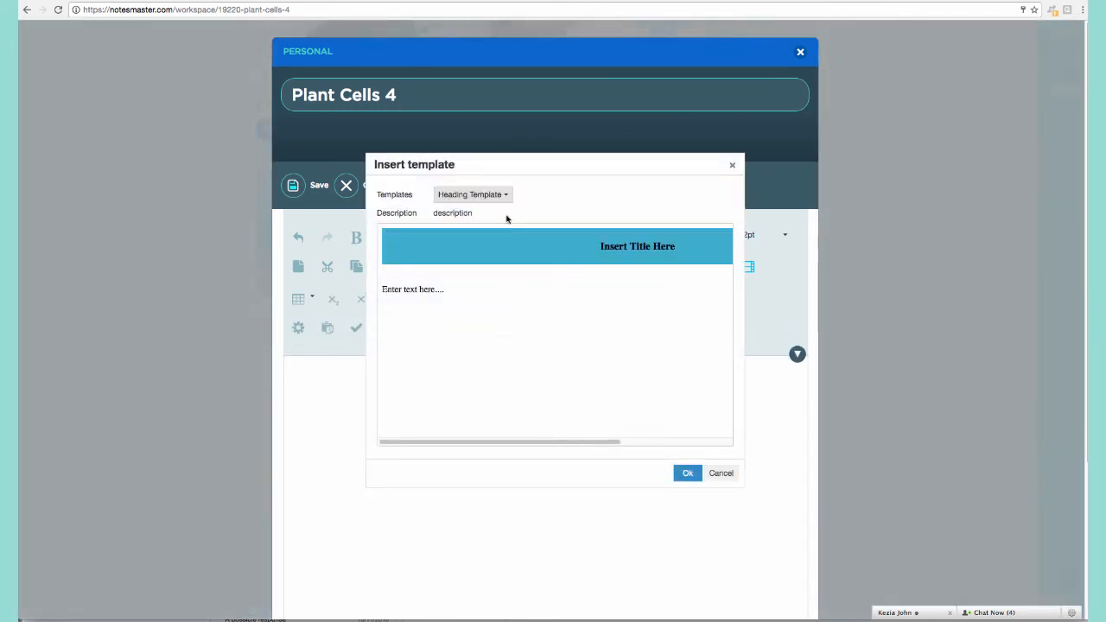
left_click(503, 197)
left_click(482, 261)
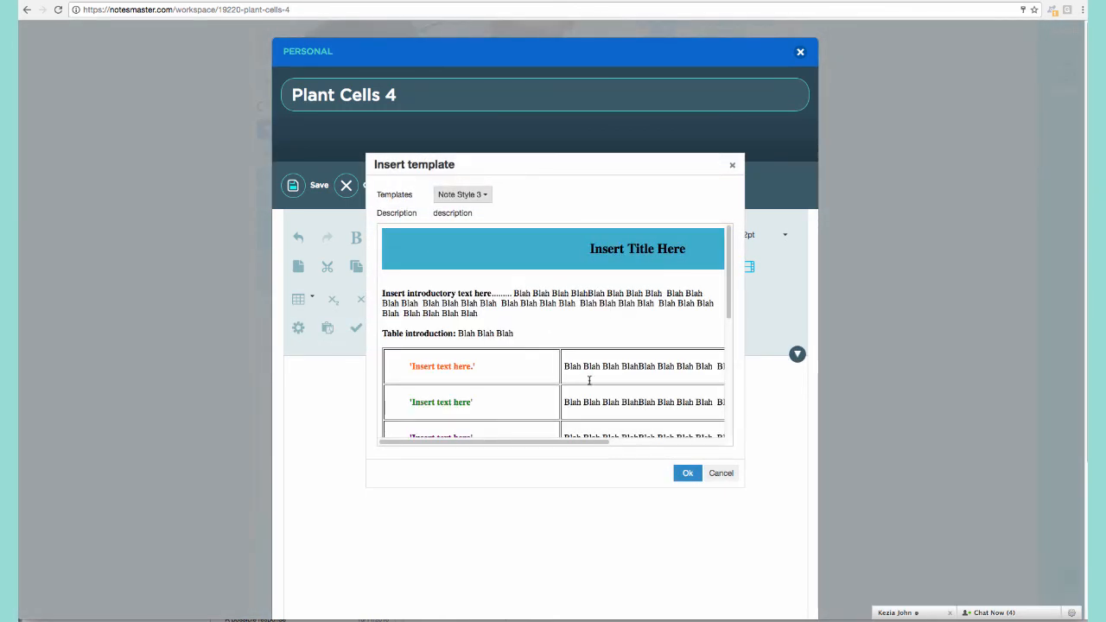
left_click(685, 472)
scroll(844, 387, "down", 4)
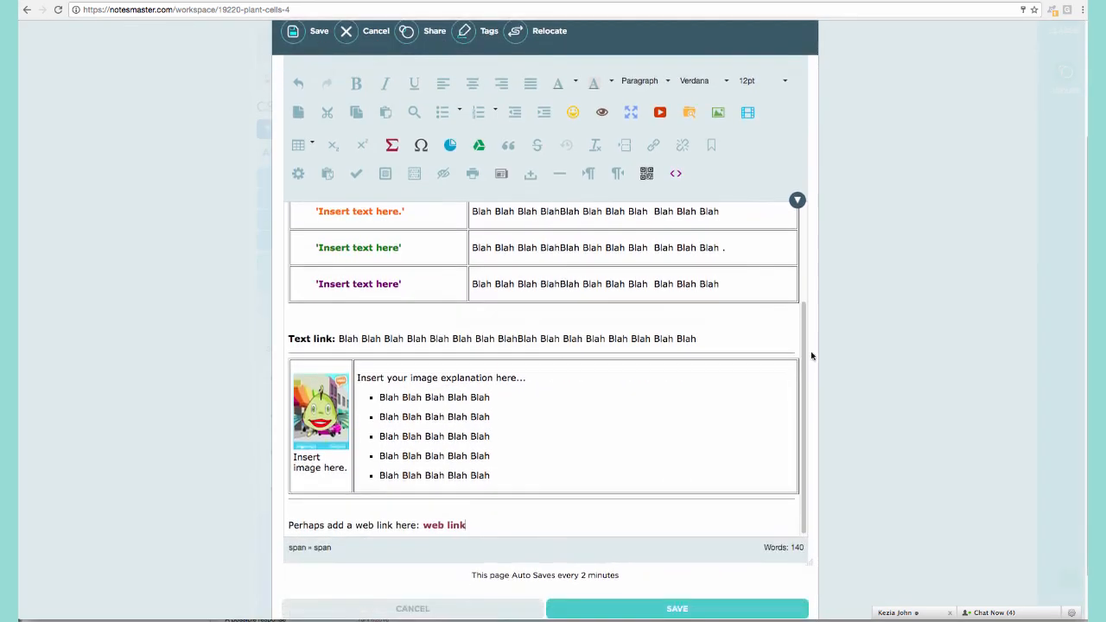
scroll(654, 319, "up", 1)
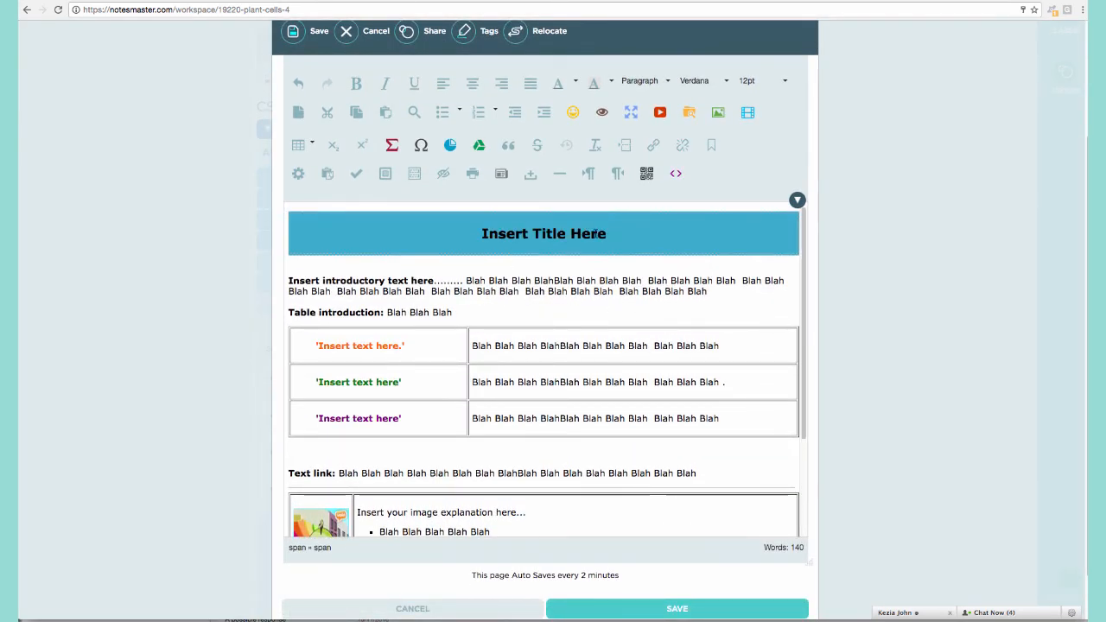
scroll(437, 313, "down", 1)
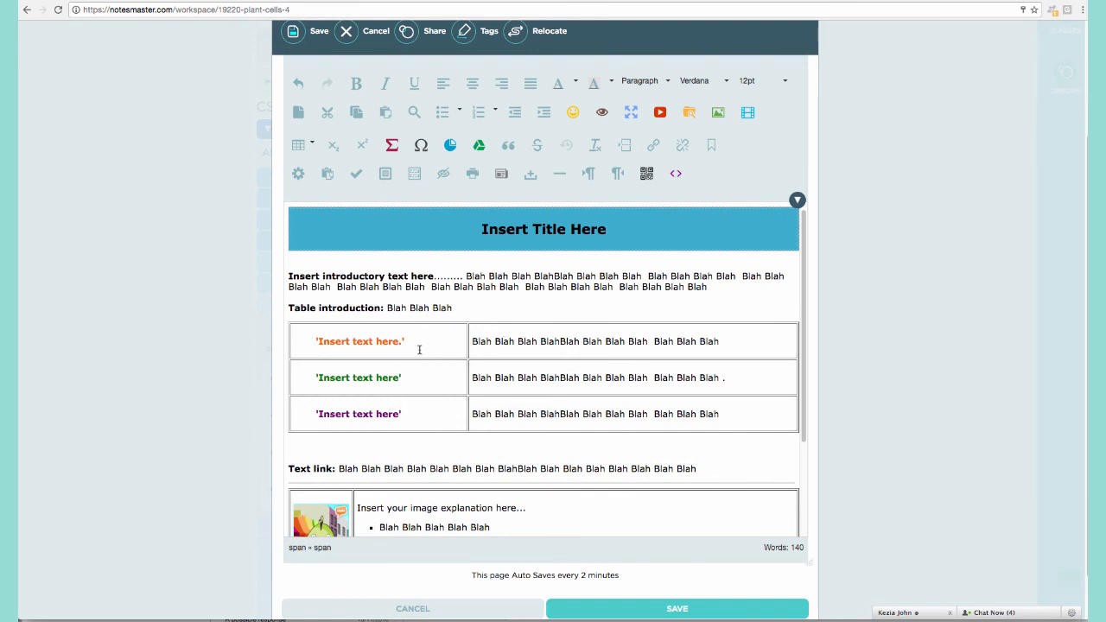
Delete the orange first row of the template's table.
left_click(386, 333)
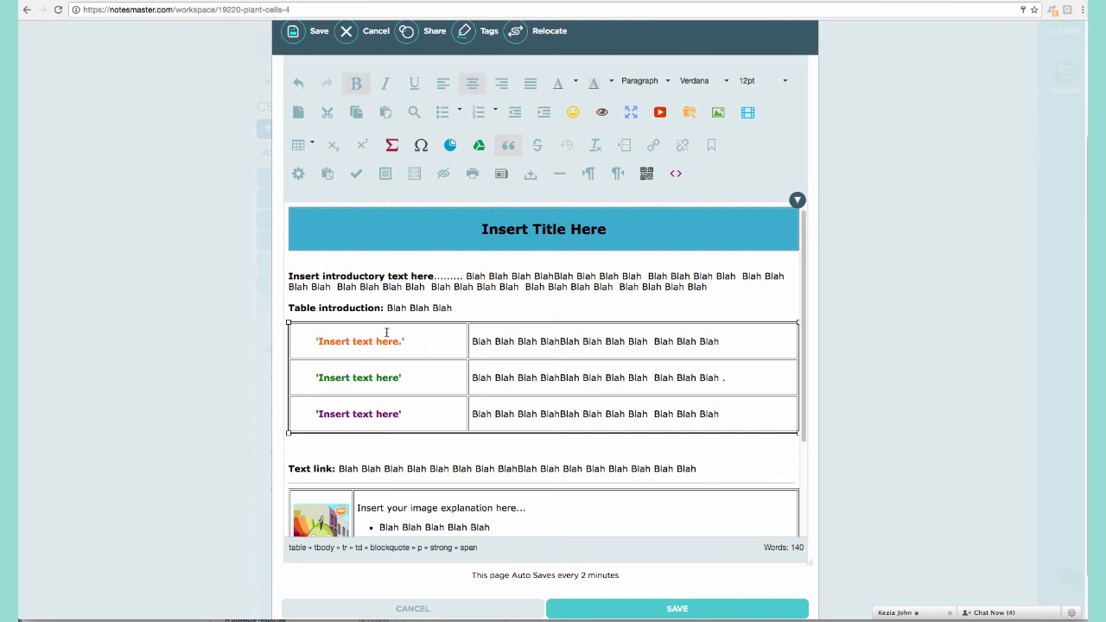
right_click(431, 342)
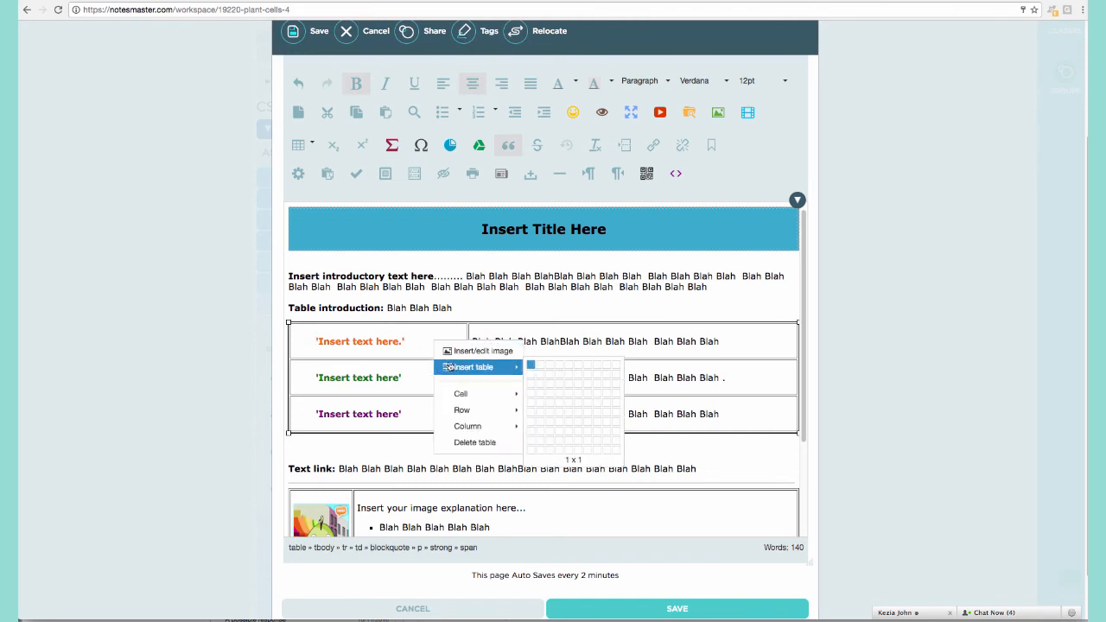
mouse_move(469, 414)
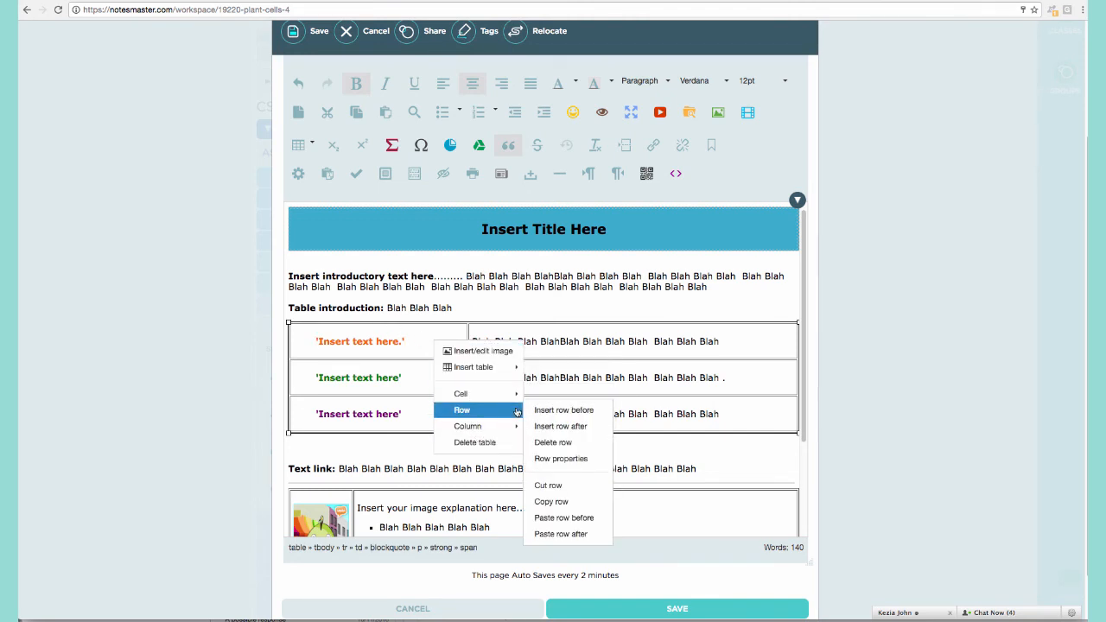
left_click(545, 443)
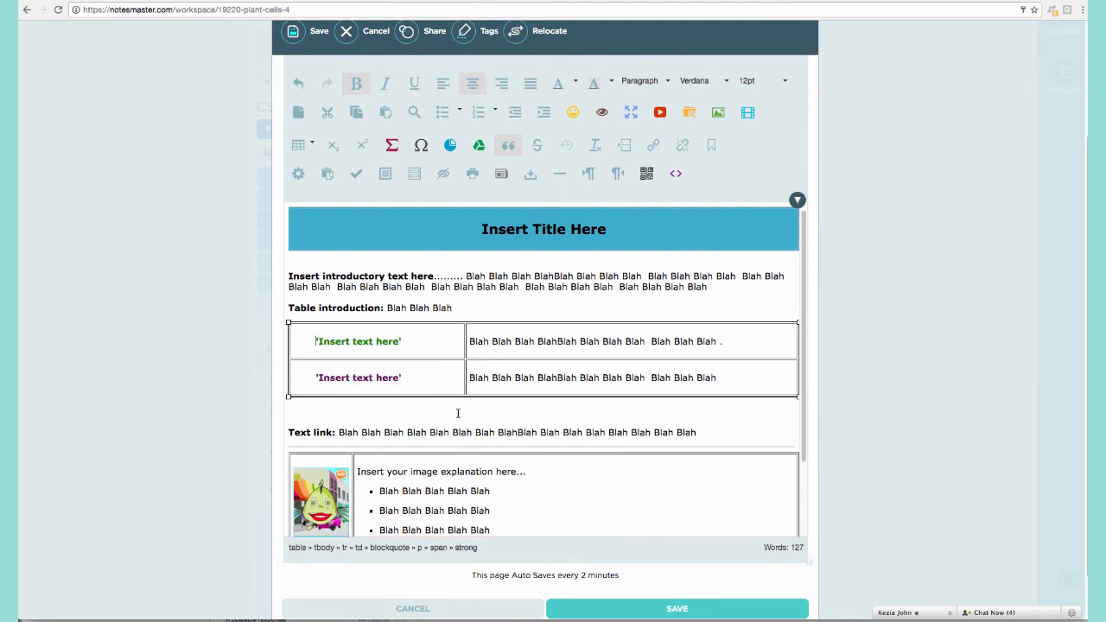
Insert a blank row after the table's first row.
right_click(424, 341)
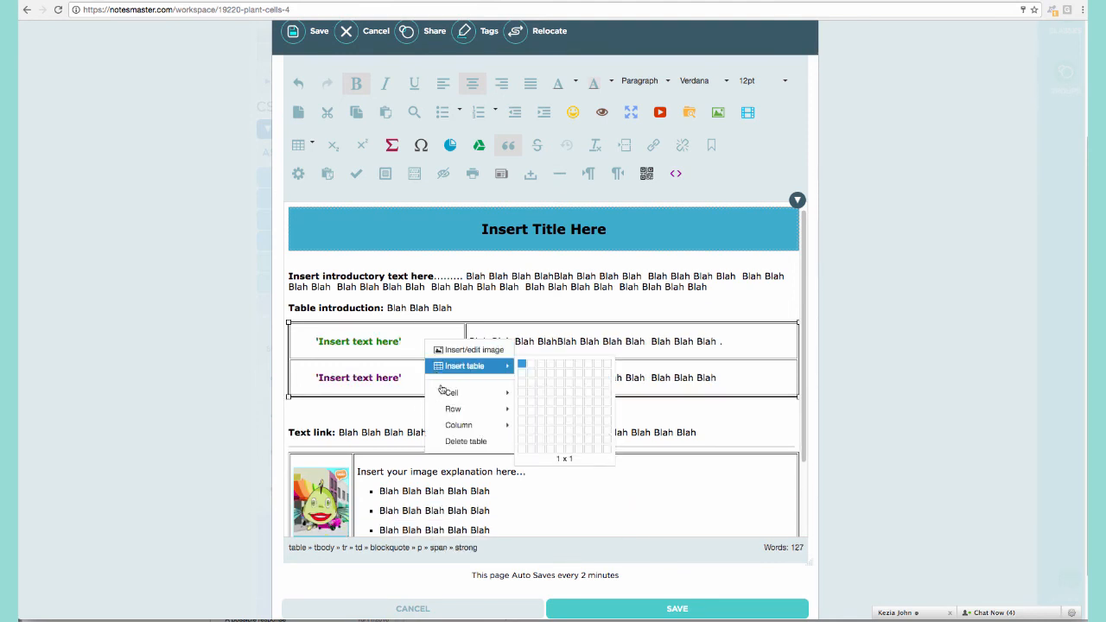
mouse_move(457, 407)
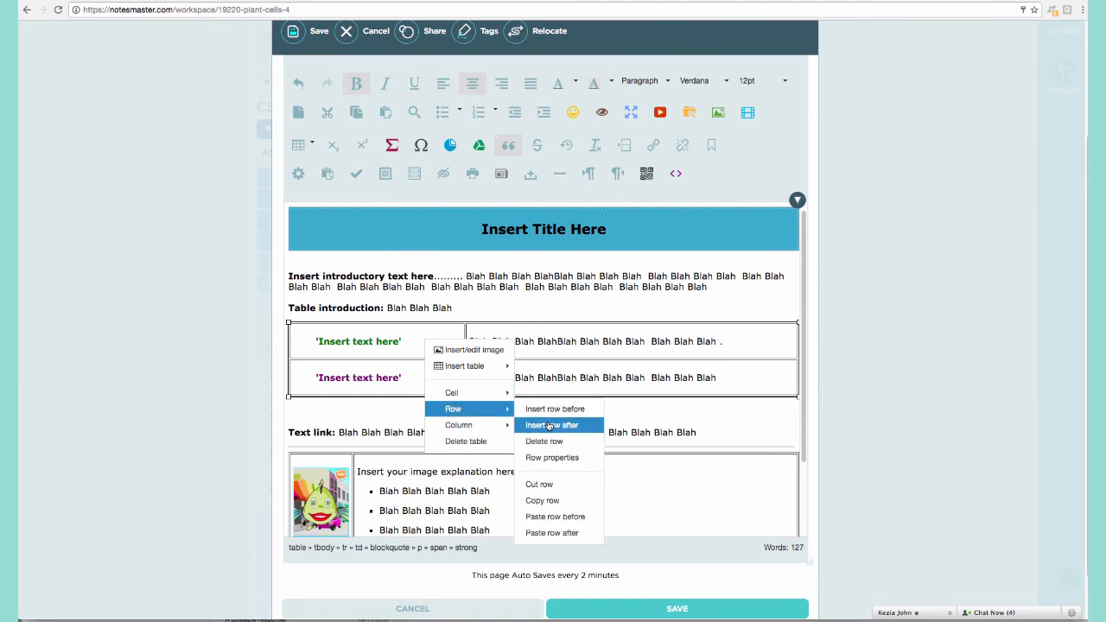
left_click(548, 425)
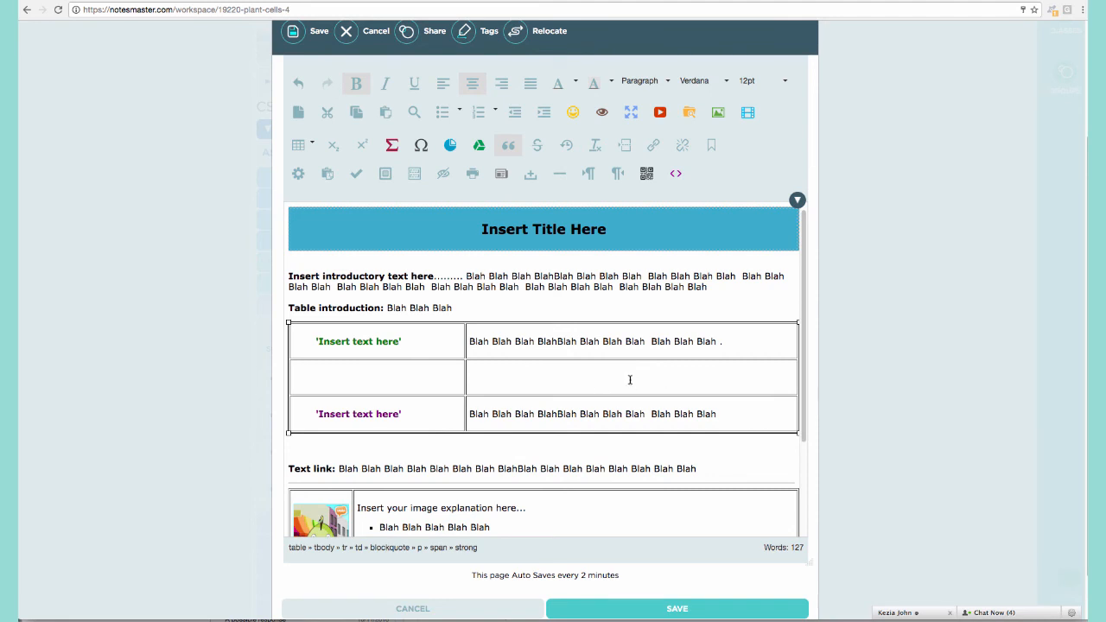
Type stray test letters after the placeholder text in both green first-row cells of the table.
scroll(628, 379, "down", 1)
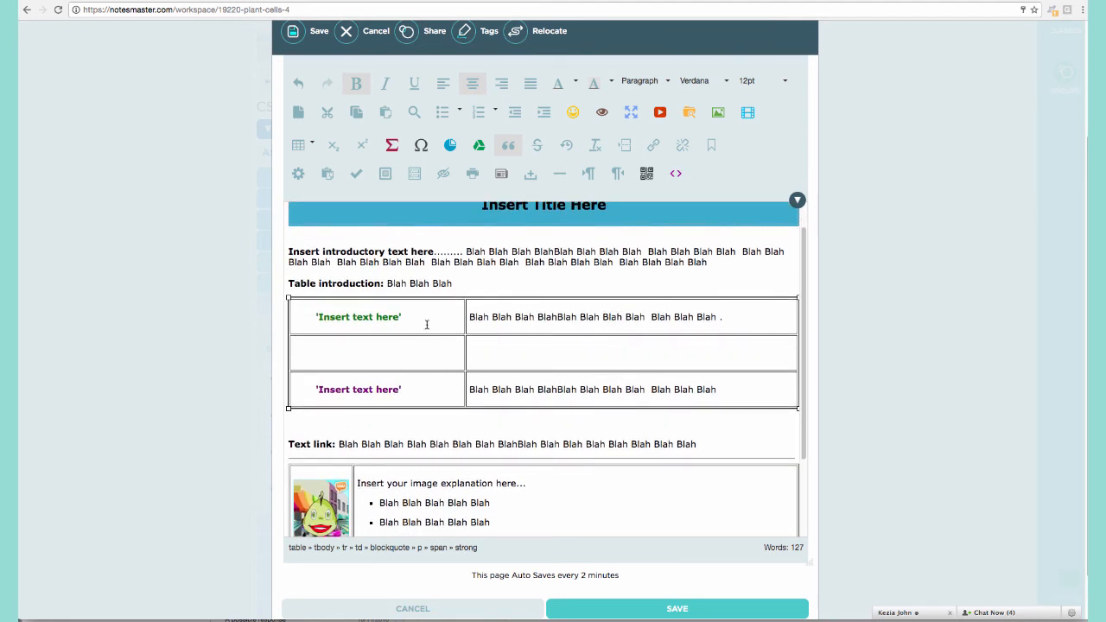
type("dsdsd")
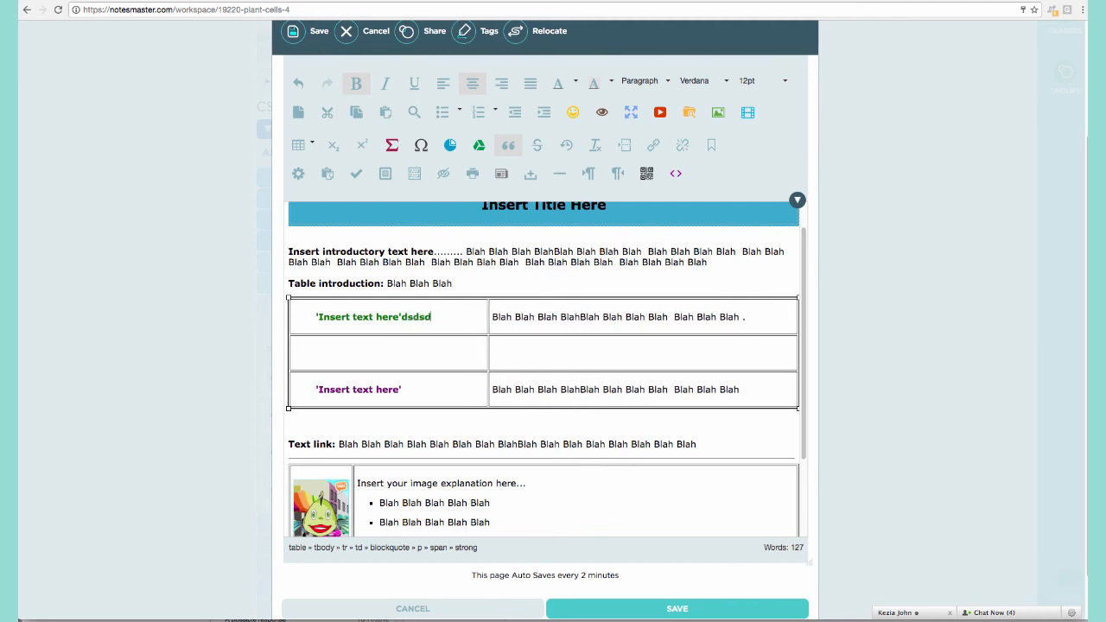
type("ssdssdfsdfsdfss")
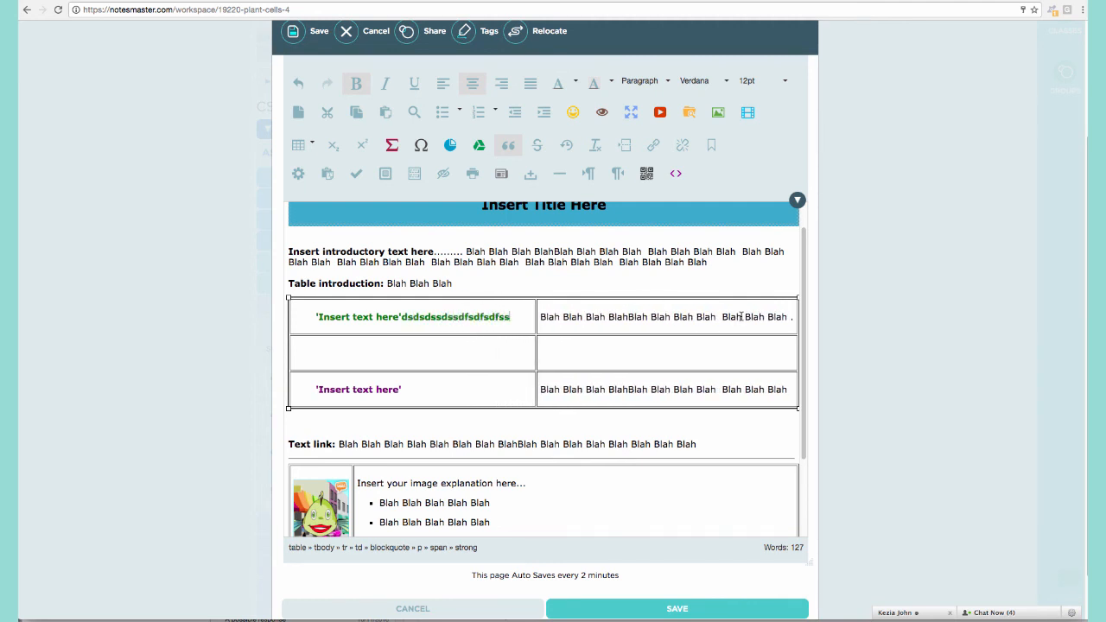
left_click(732, 317)
type("dsdfsssfsdsds")
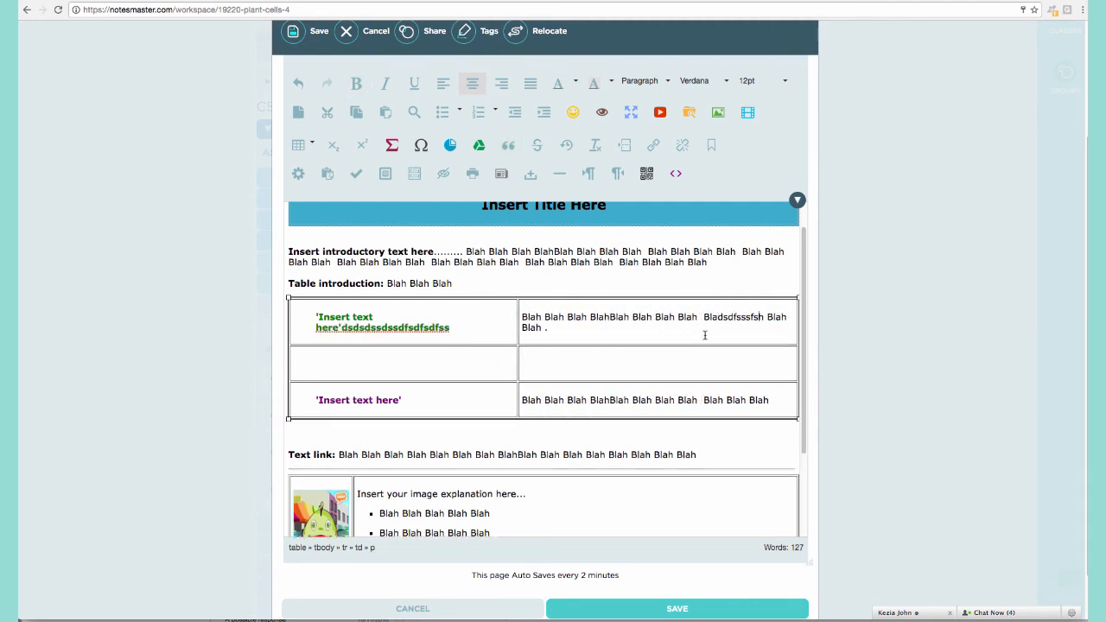
left_click(693, 339)
type("sdsdssd")
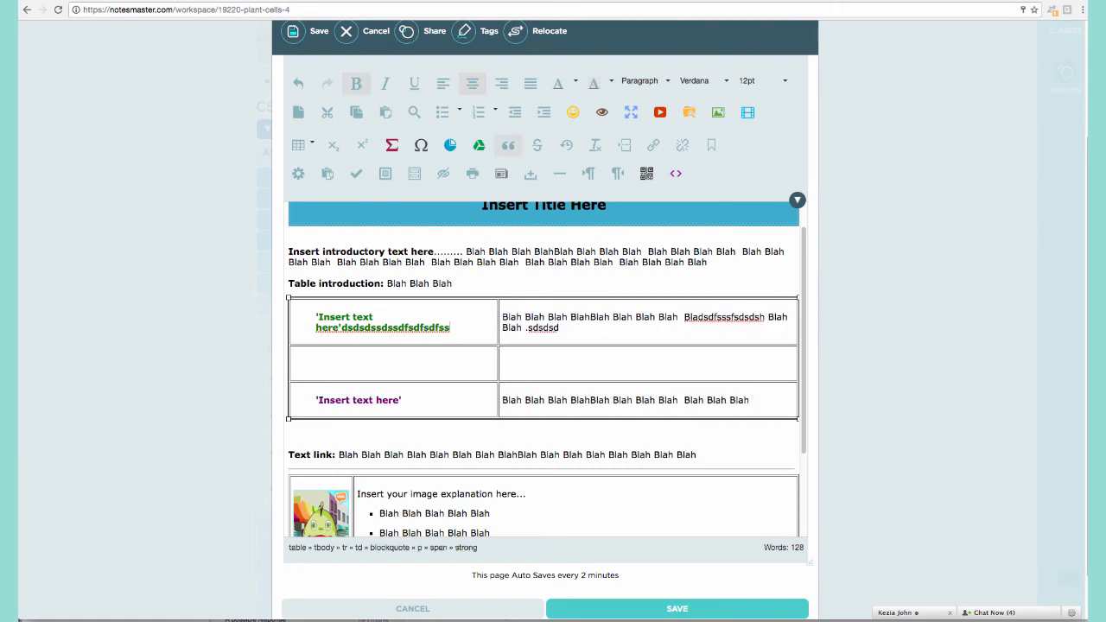
left_click(485, 329)
type("sdssdsdsd")
scroll(476, 344, "down", 5)
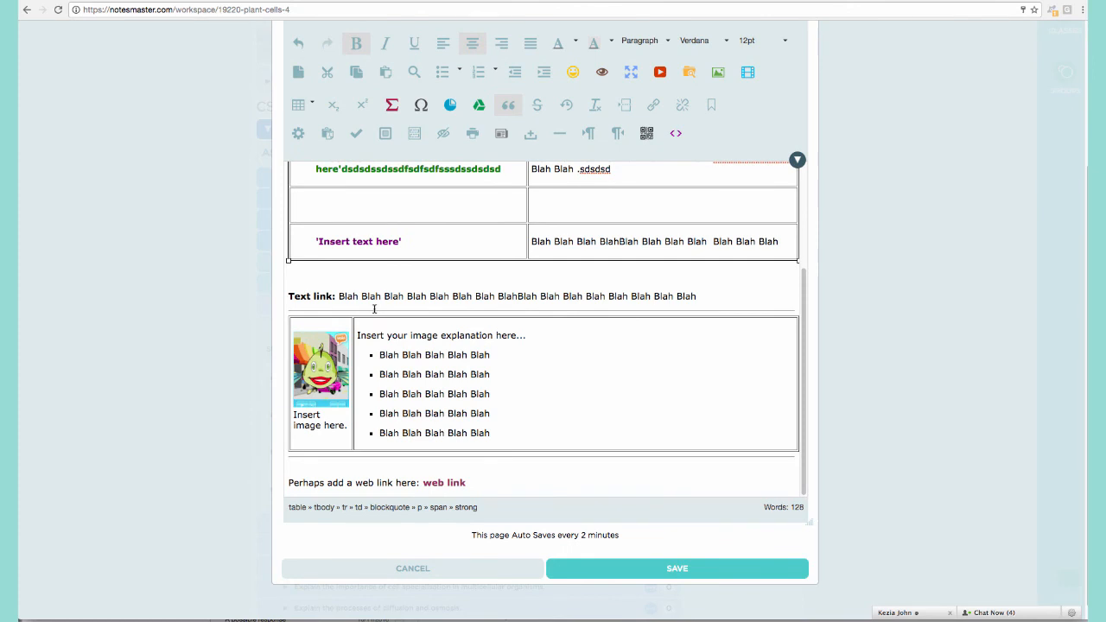
scroll(374, 313, "down", 1)
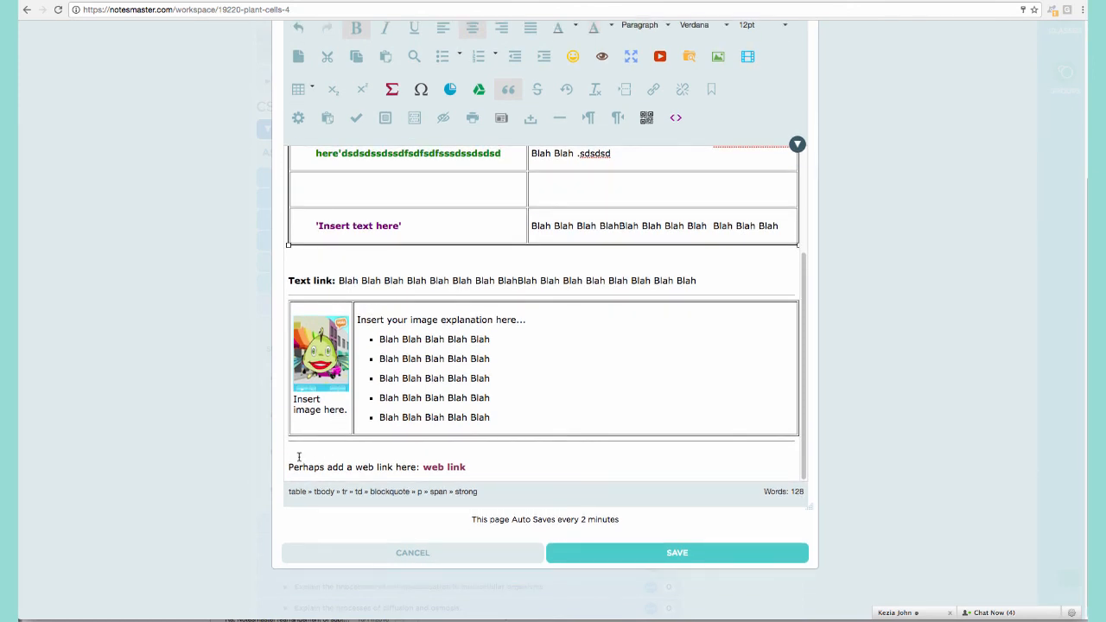
Insert a horizontal line just below the image table.
left_click(299, 456)
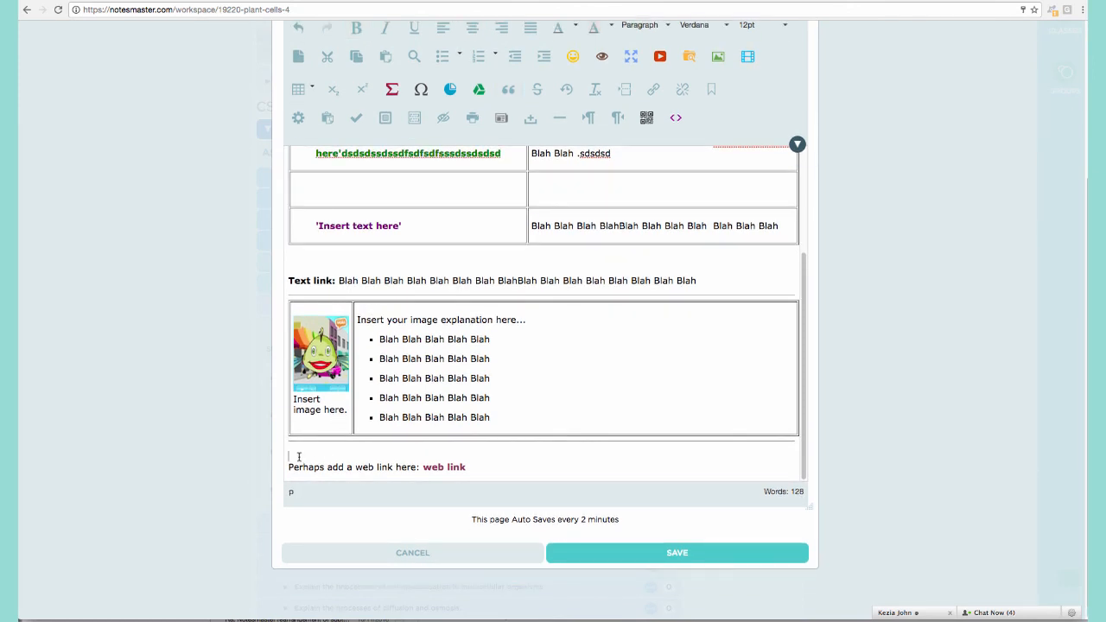
left_click(560, 121)
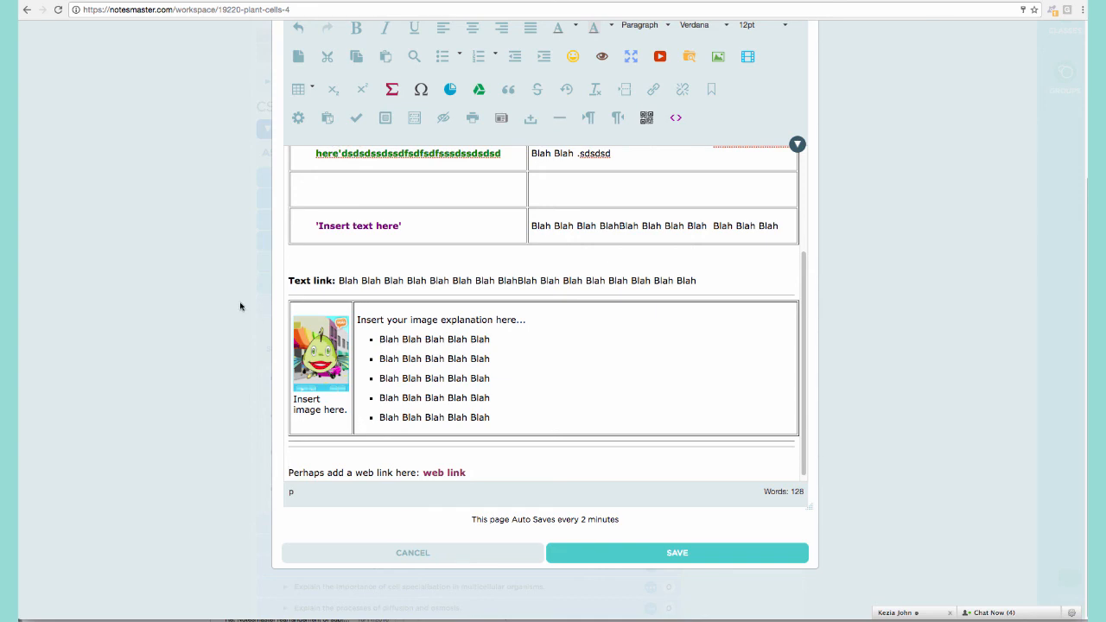
scroll(486, 368, "up", 4)
scroll(497, 371, "up", 4)
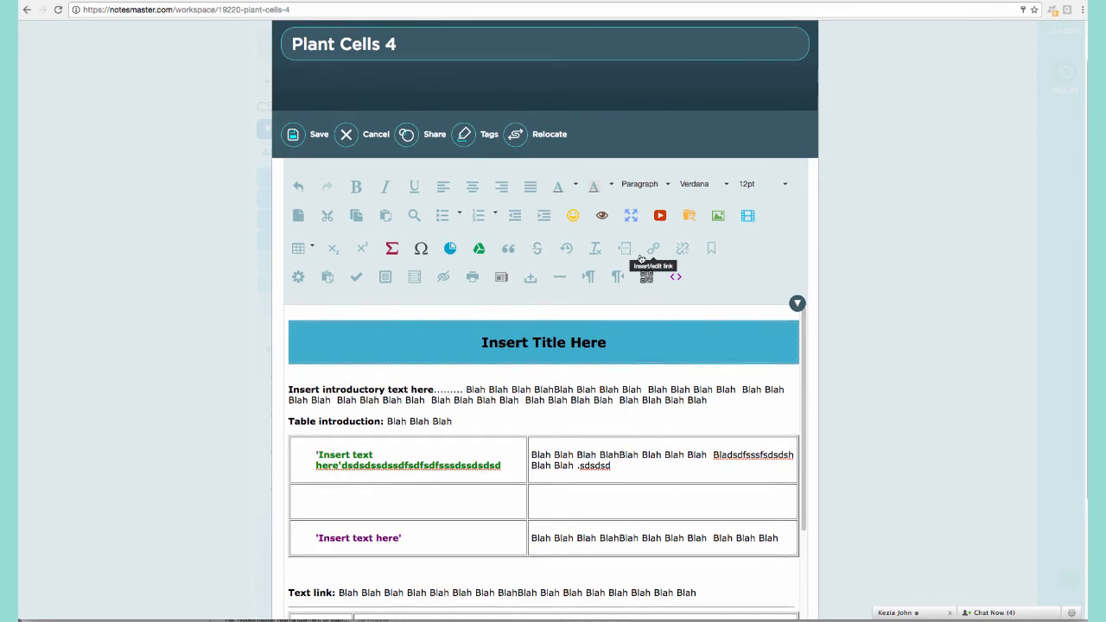
scroll(641, 262, "down", 8)
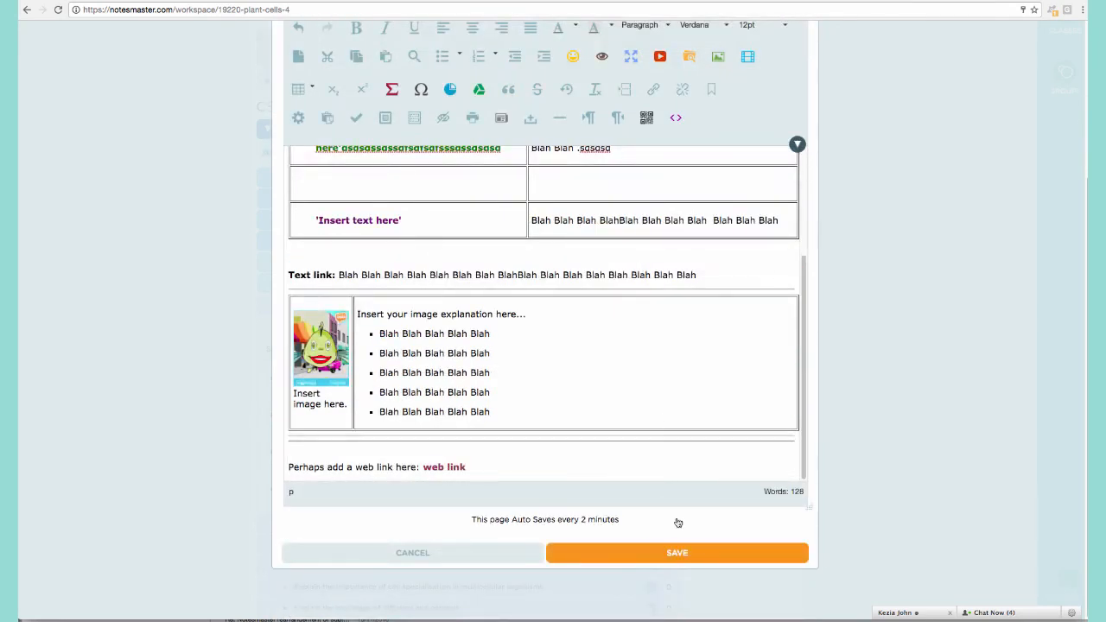
scroll(916, 338, "up", 5)
Close the note editor despite the unsaved-changes warning and reopen the Plant Cells 4 note.
left_click(800, 53)
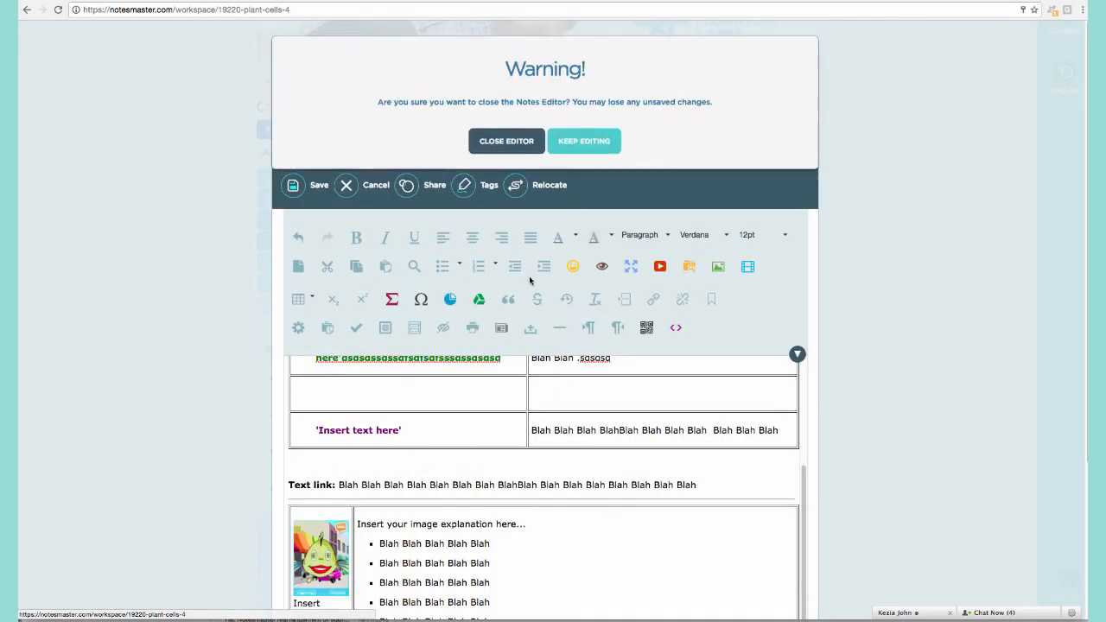
left_click(507, 147)
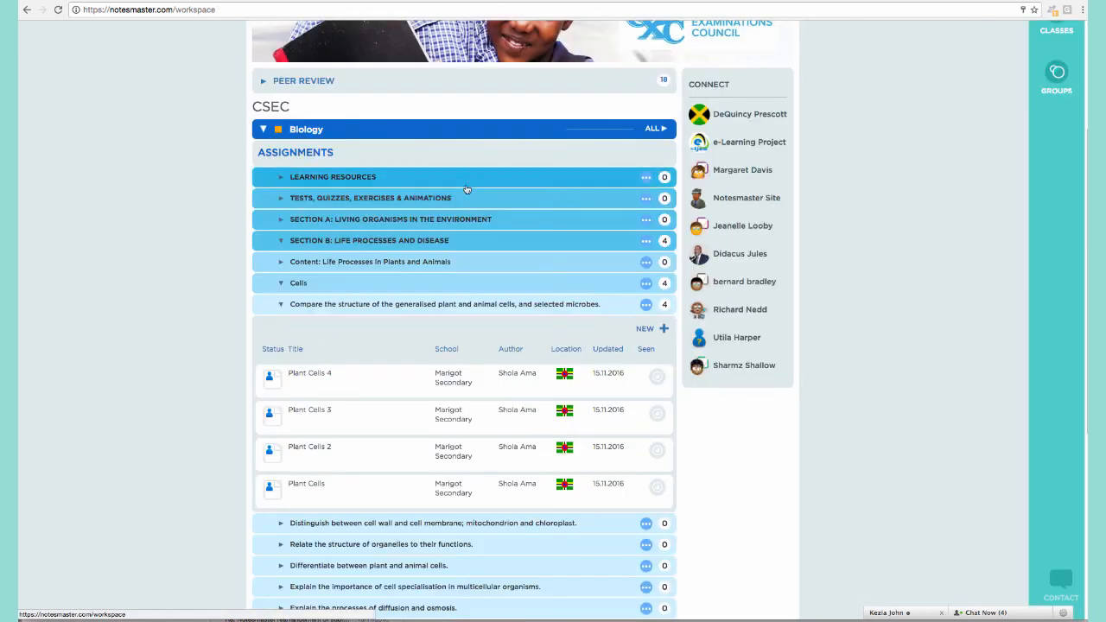
left_click(307, 380)
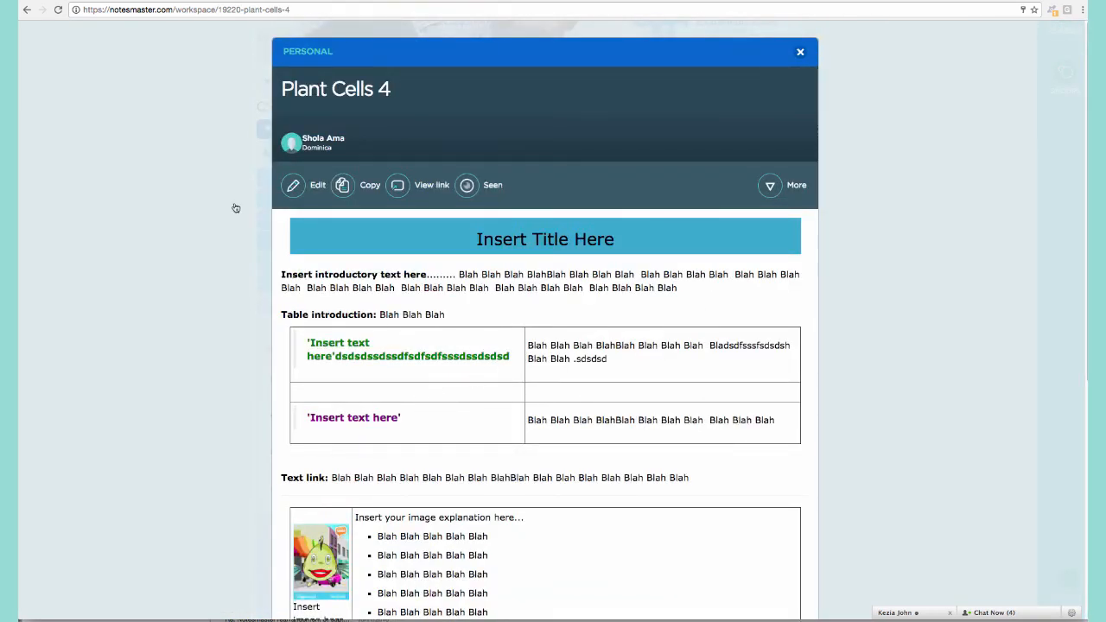
scroll(475, 346, "down", 5)
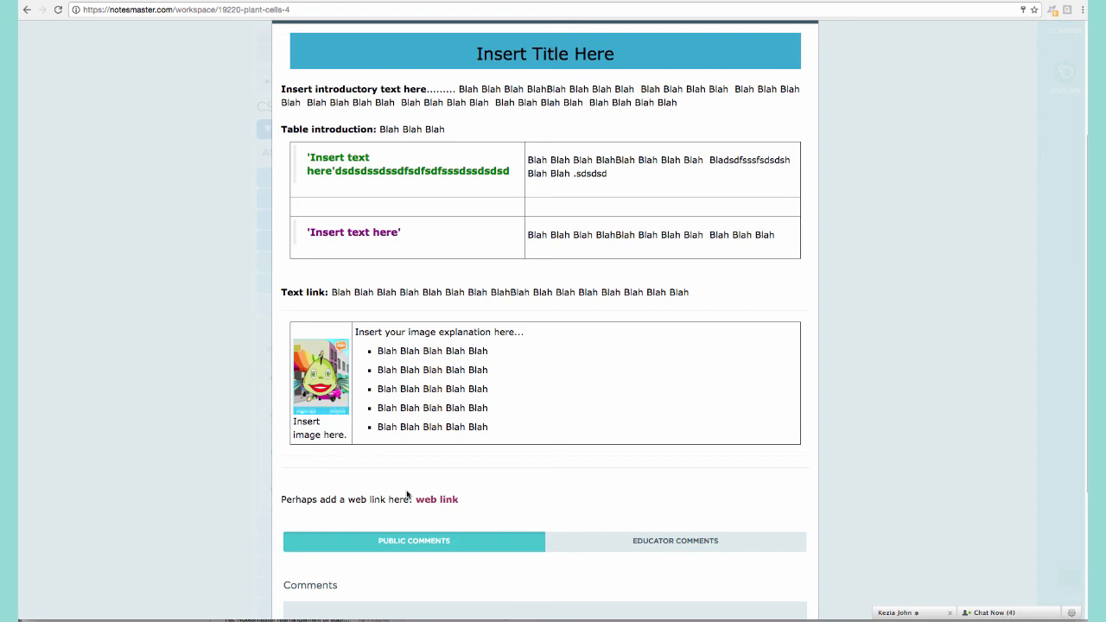
scroll(407, 495, "up", 3)
Put Plant Cells 4 into edit mode, delete the table via its empty row, then undo.
left_click(301, 180)
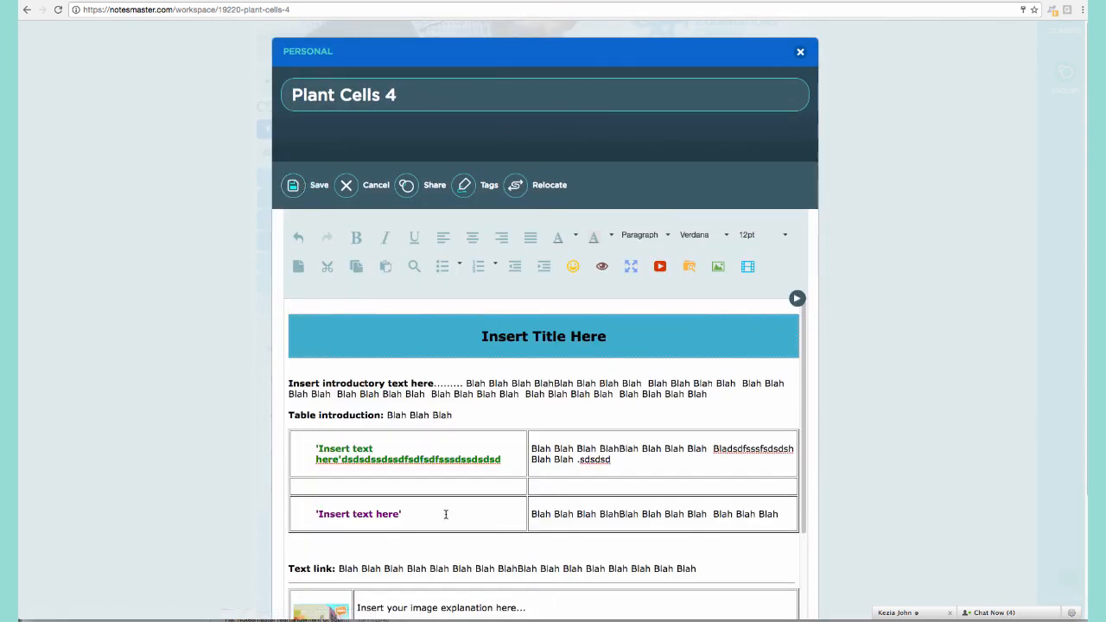
left_click(428, 485)
right_click(429, 485)
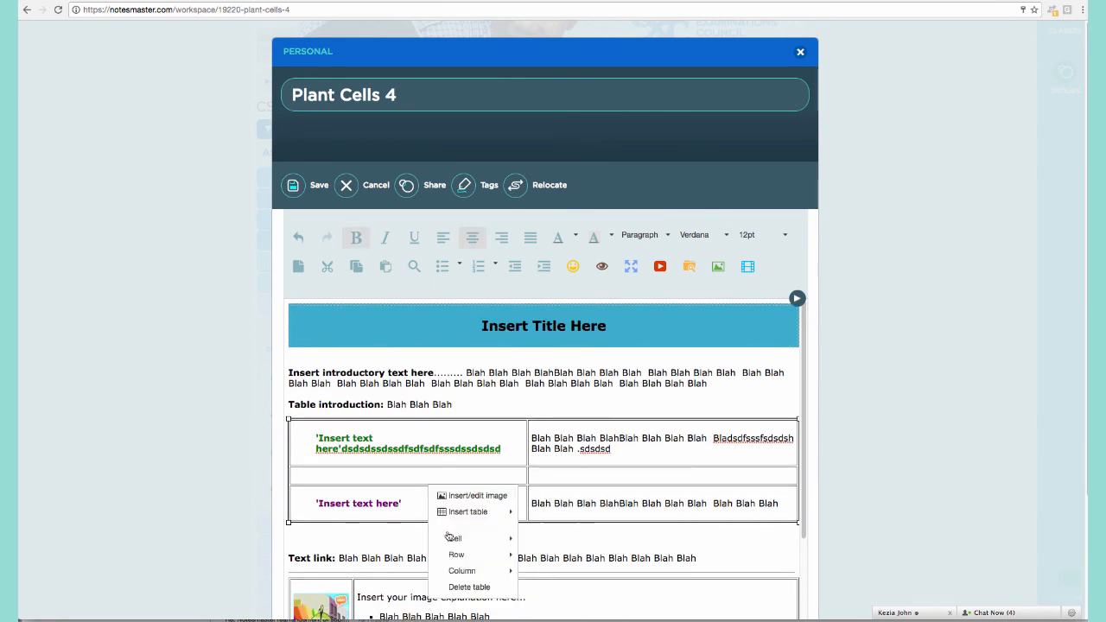
left_click(474, 588)
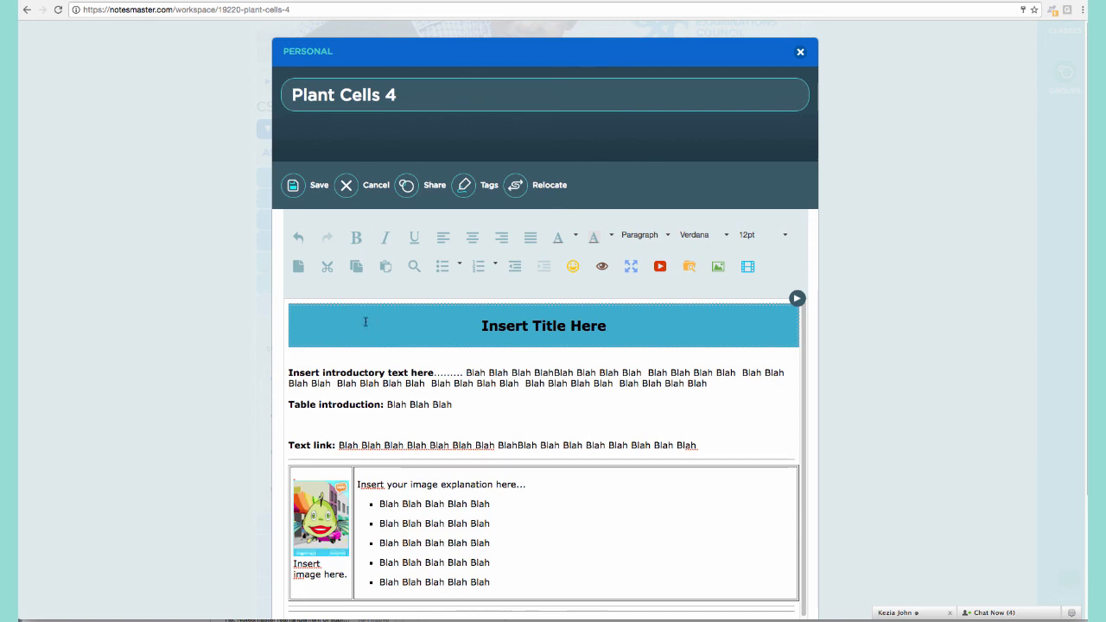
left_click(298, 239)
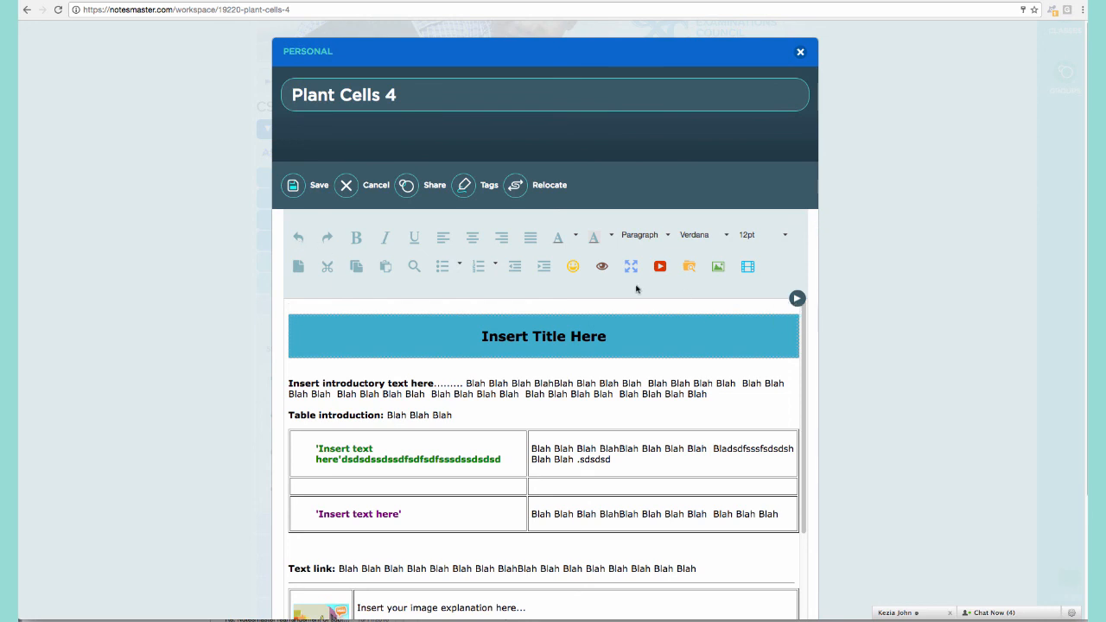
Insert the Heading Template into the note, adding a second title banner and text line.
left_click(795, 300)
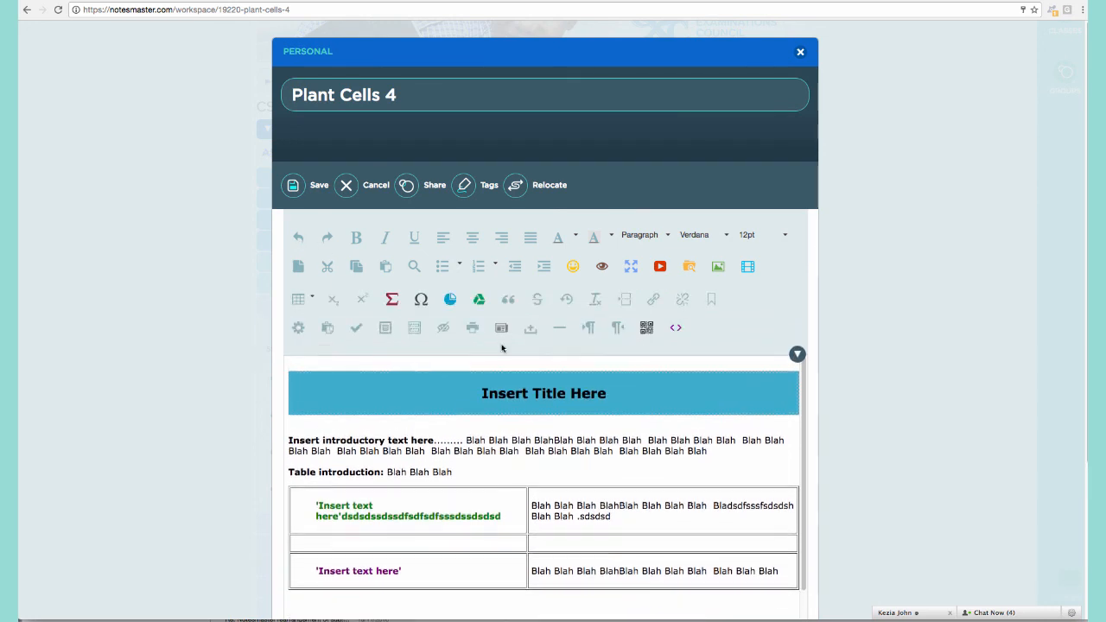
left_click(507, 329)
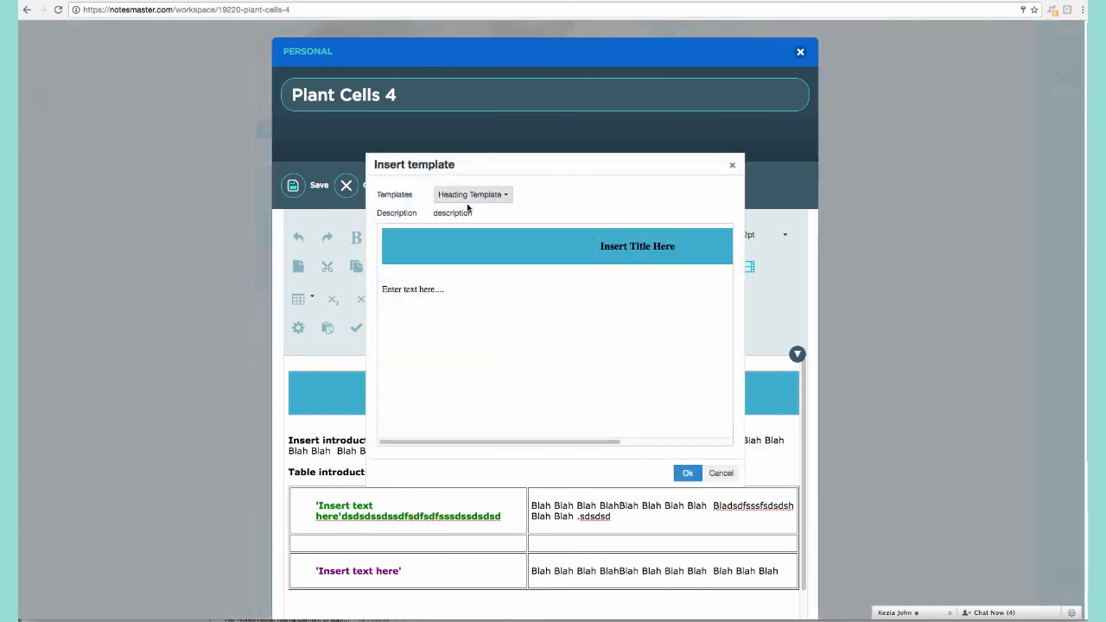
left_click(688, 473)
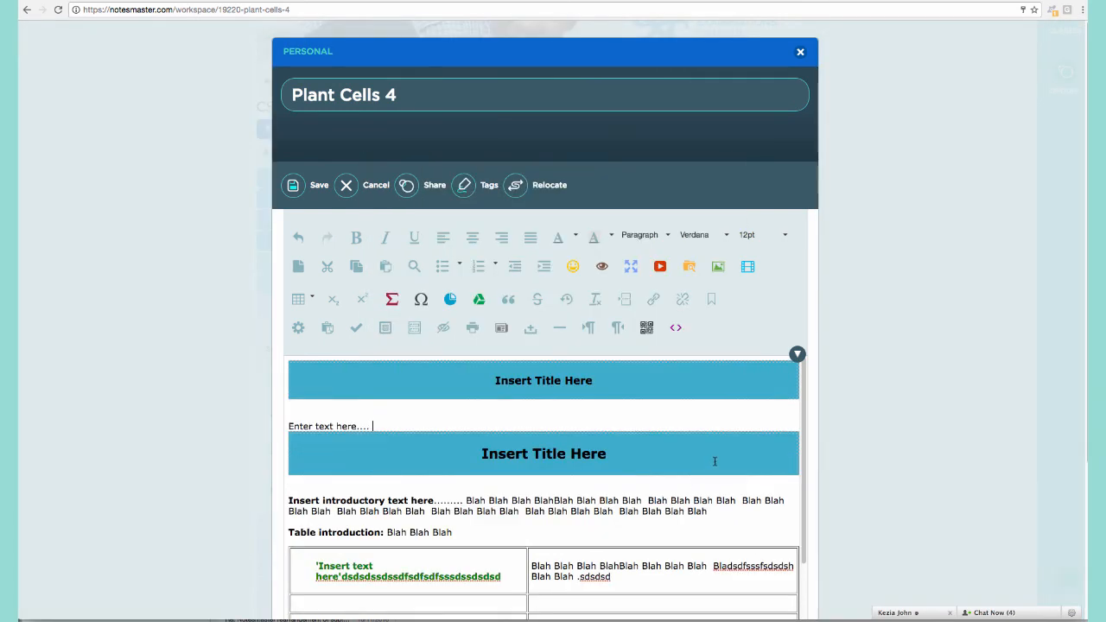
scroll(931, 402, "down", 1)
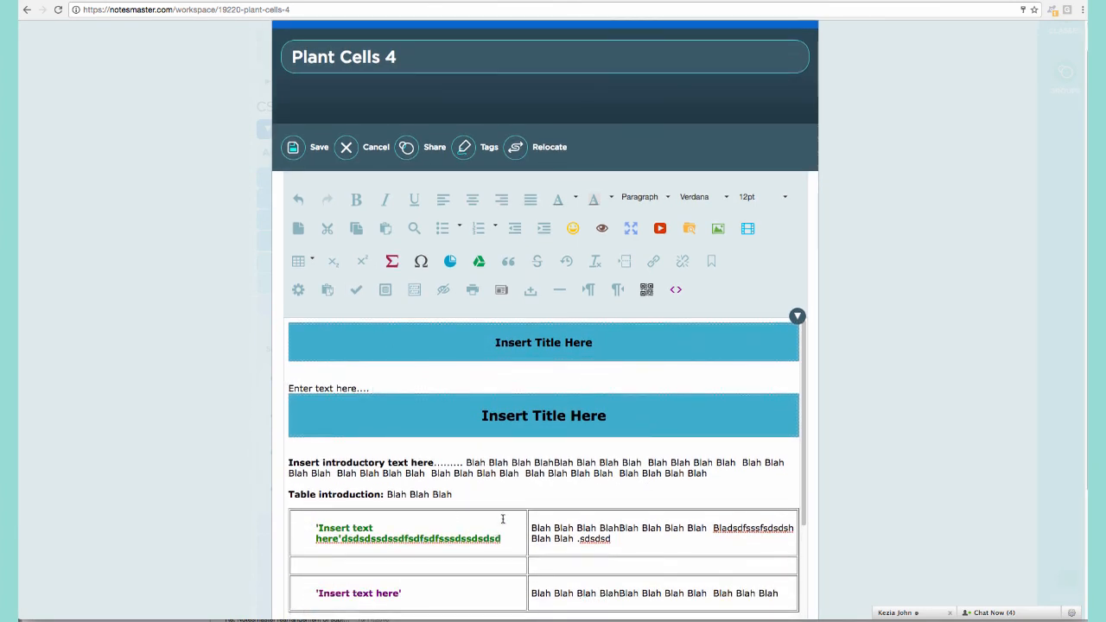
left_click_drag(374, 388, 372, 618)
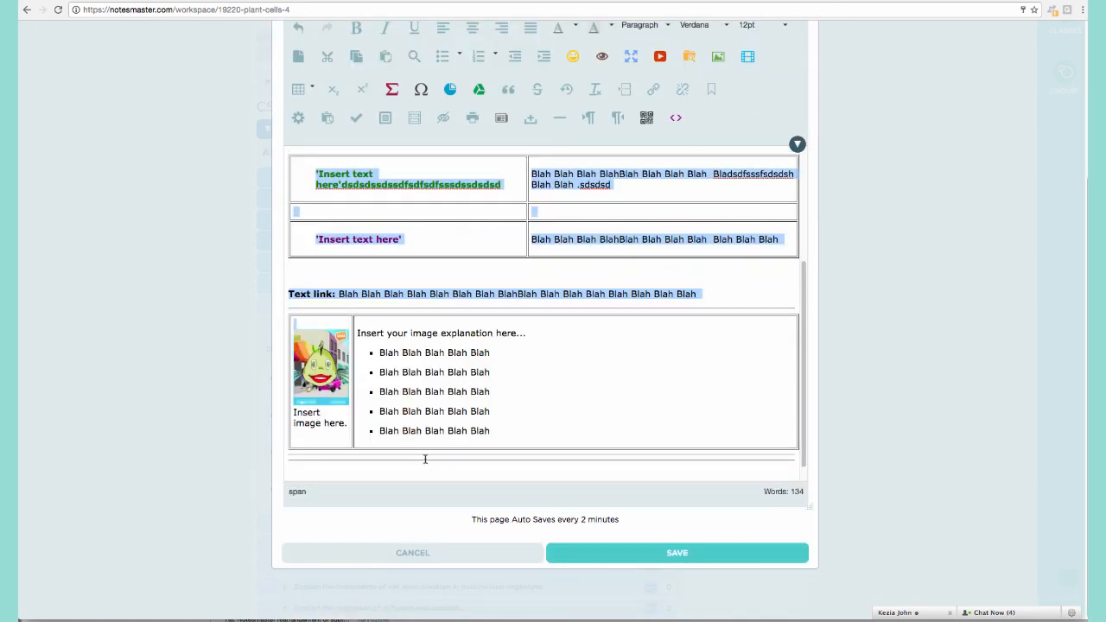
left_click(536, 391)
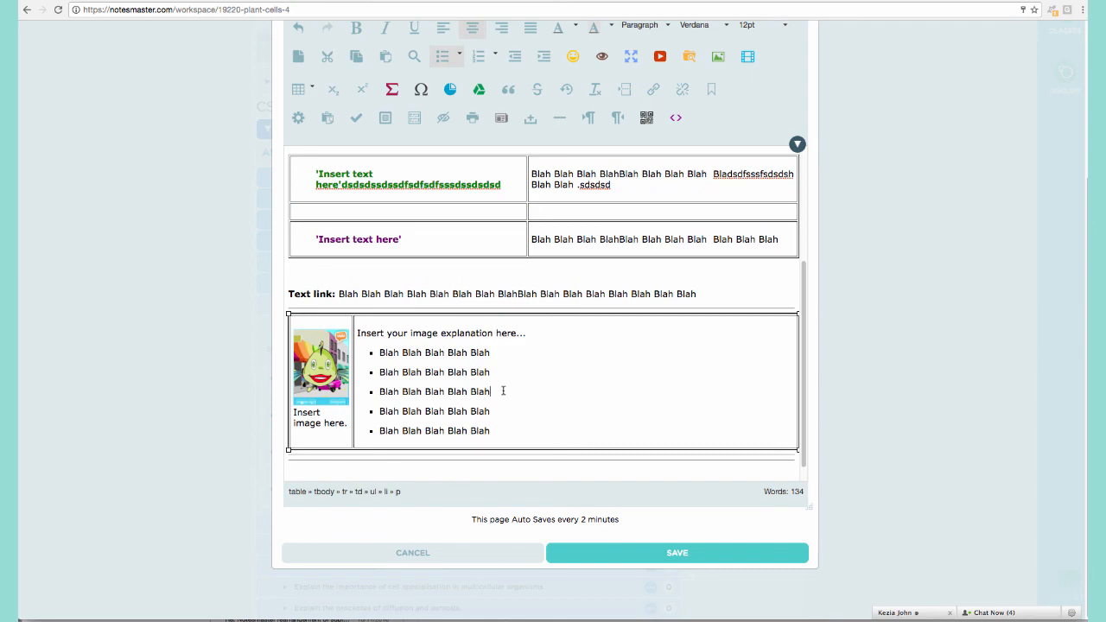
scroll(492, 311, "up", 8)
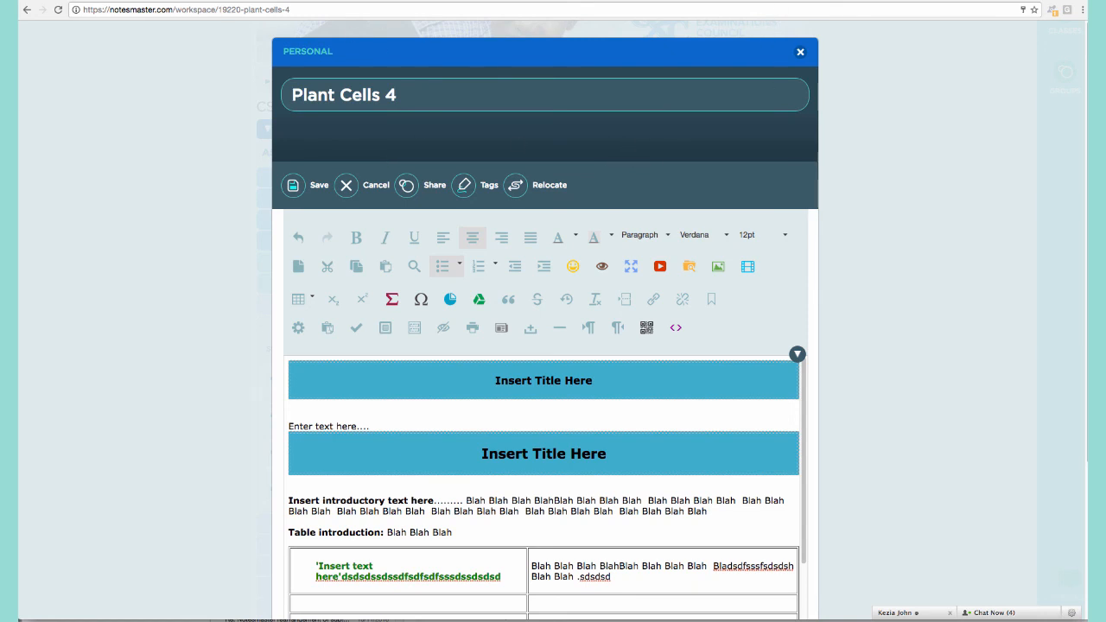
left_click(803, 0)
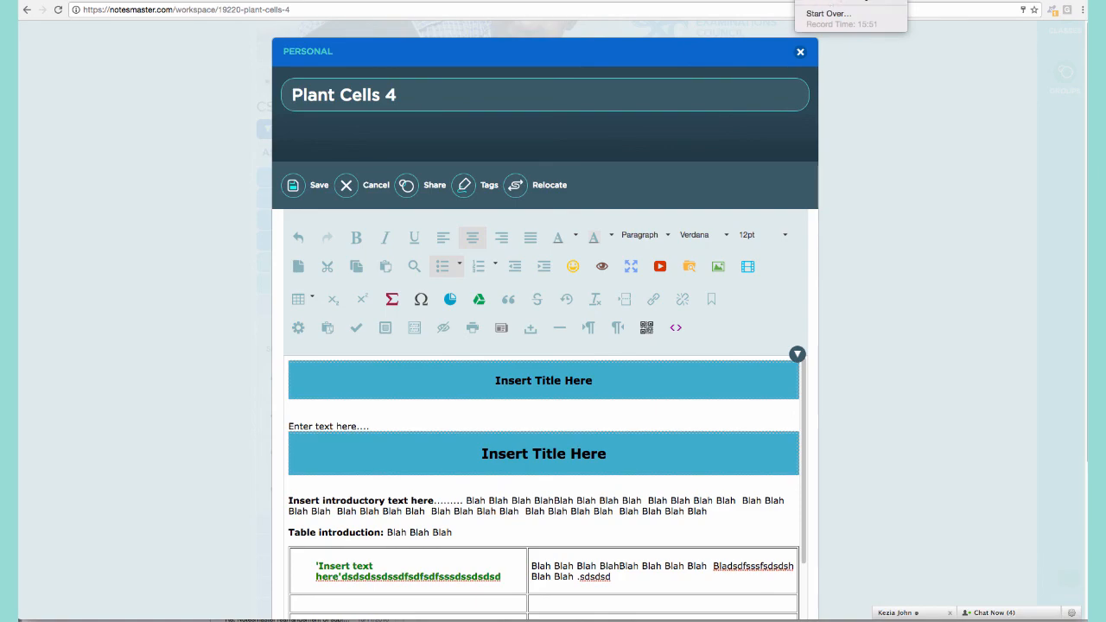